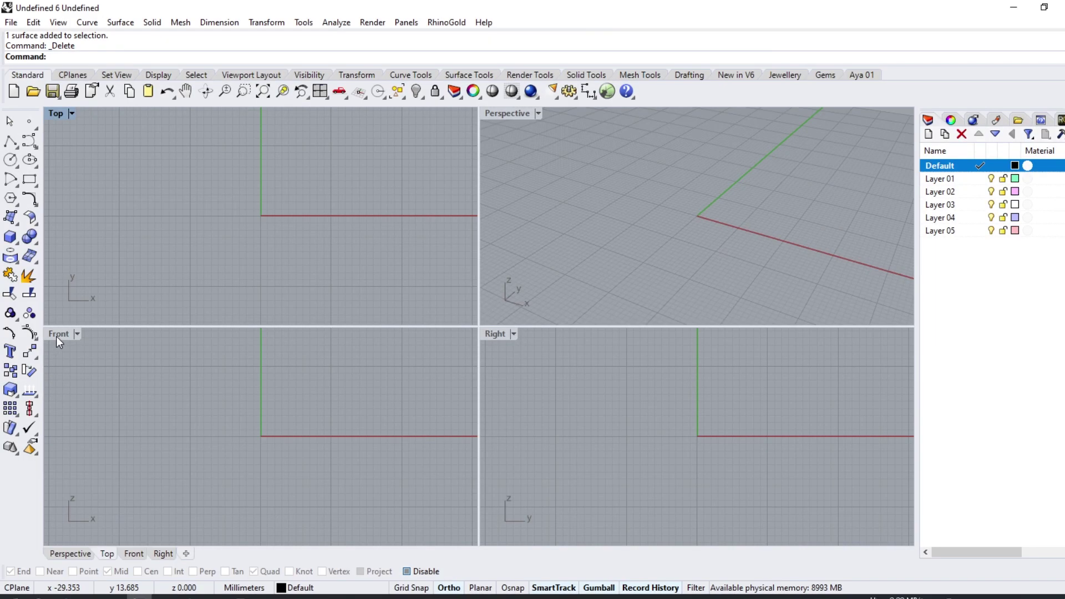
- Draw a 1 mm diameter circle centred at the origin in the maximized Front view
double_click(57, 334)
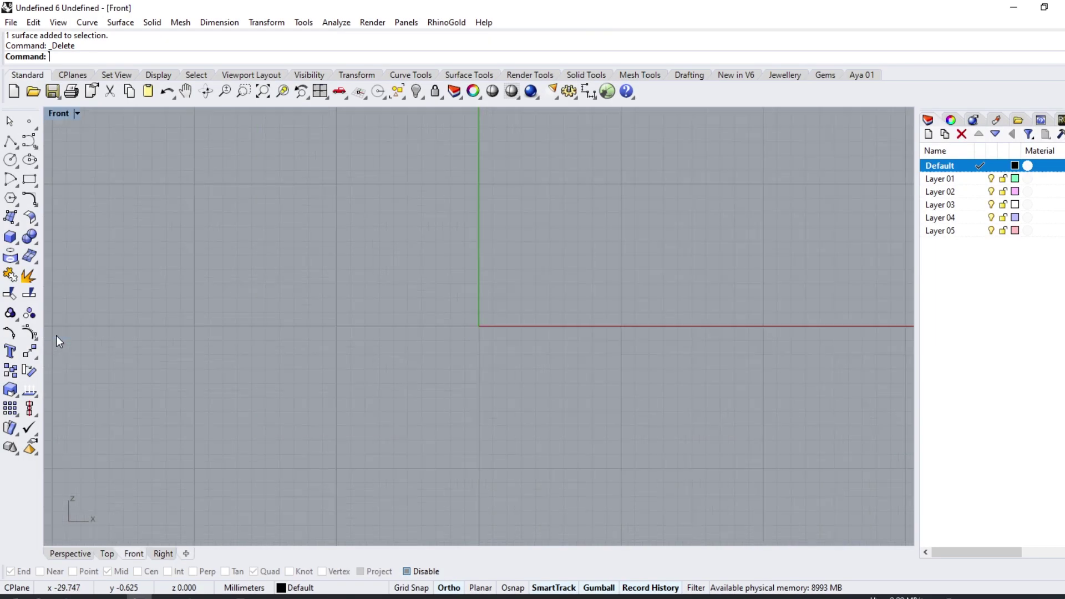
type("0")
key("Return")
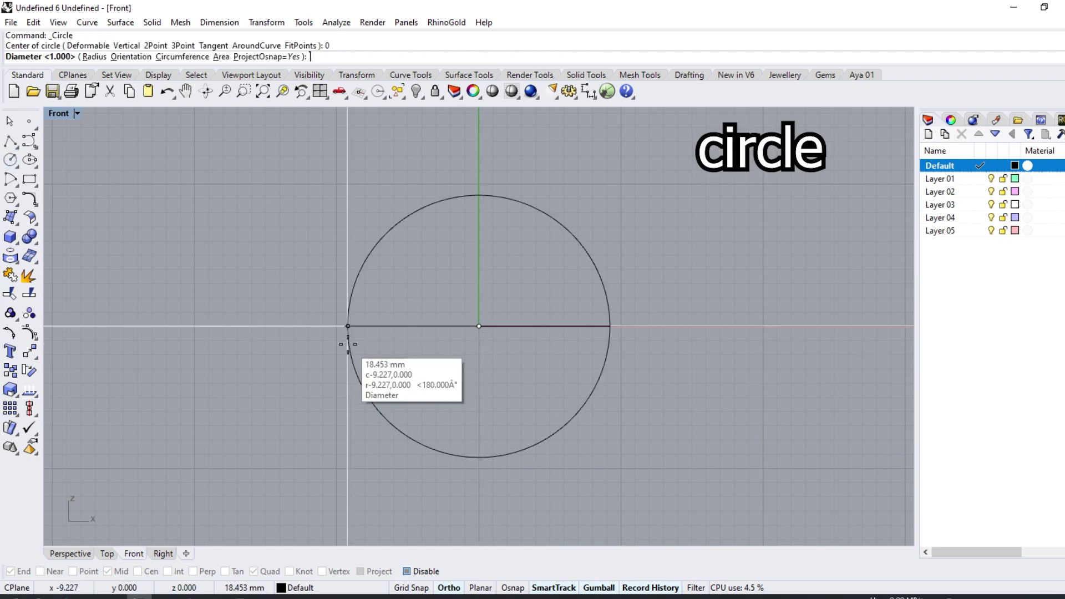
type("1")
key("Return")
- Offset the circle outward by 0.7 mm
scroll(372, 330, "up", 3)
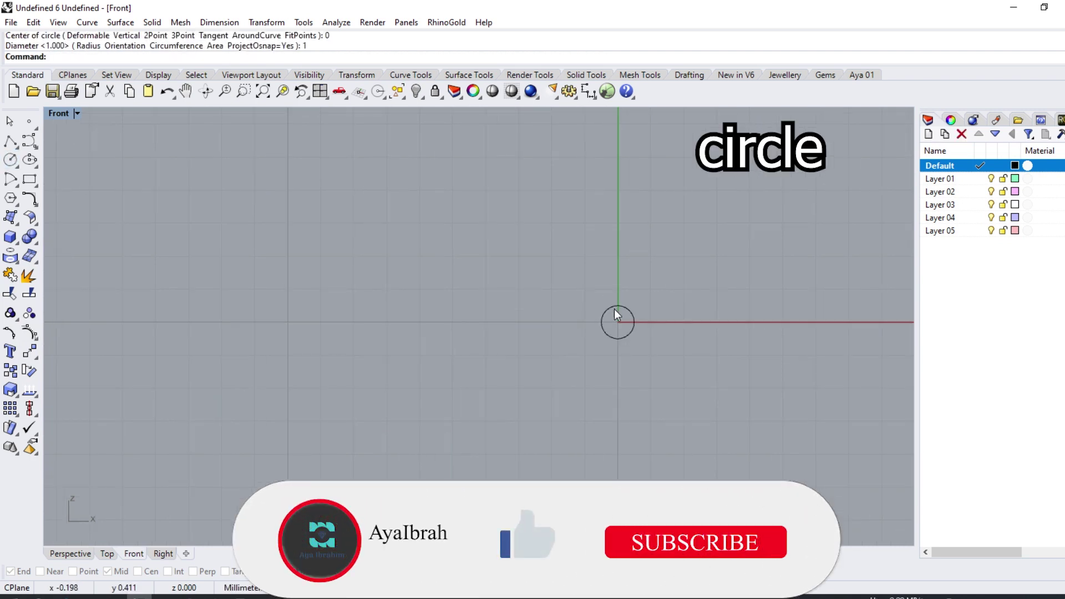
left_click(31, 202)
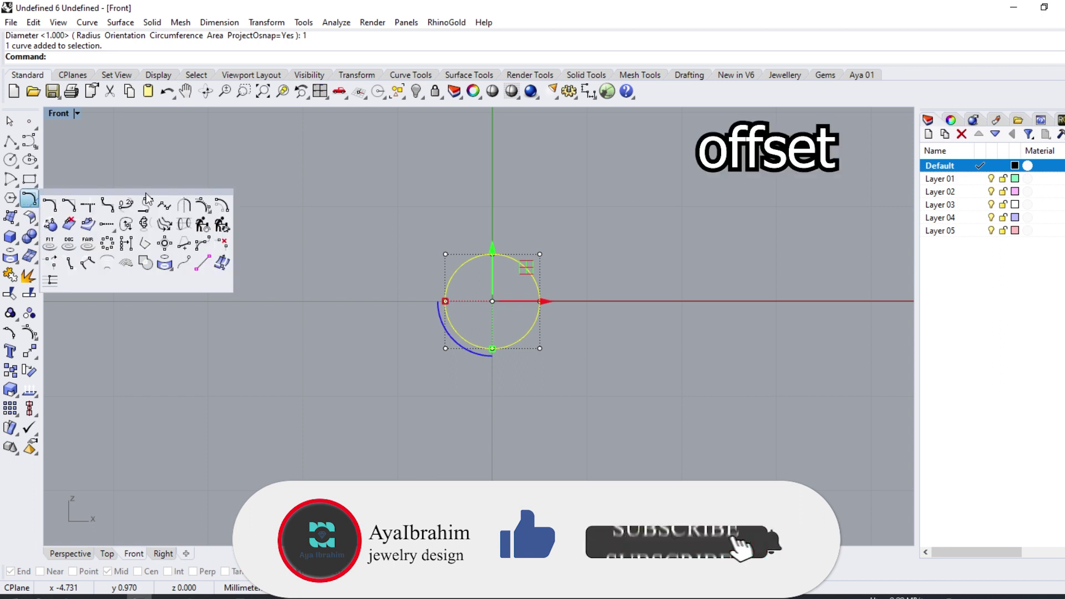
left_click(138, 198)
type("0.7")
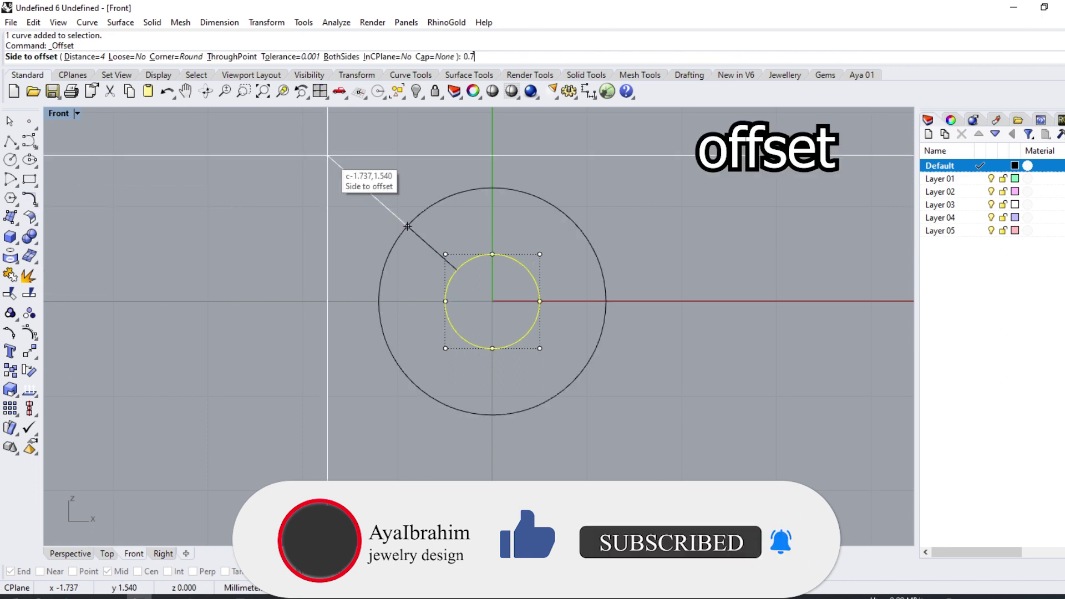
key("Return")
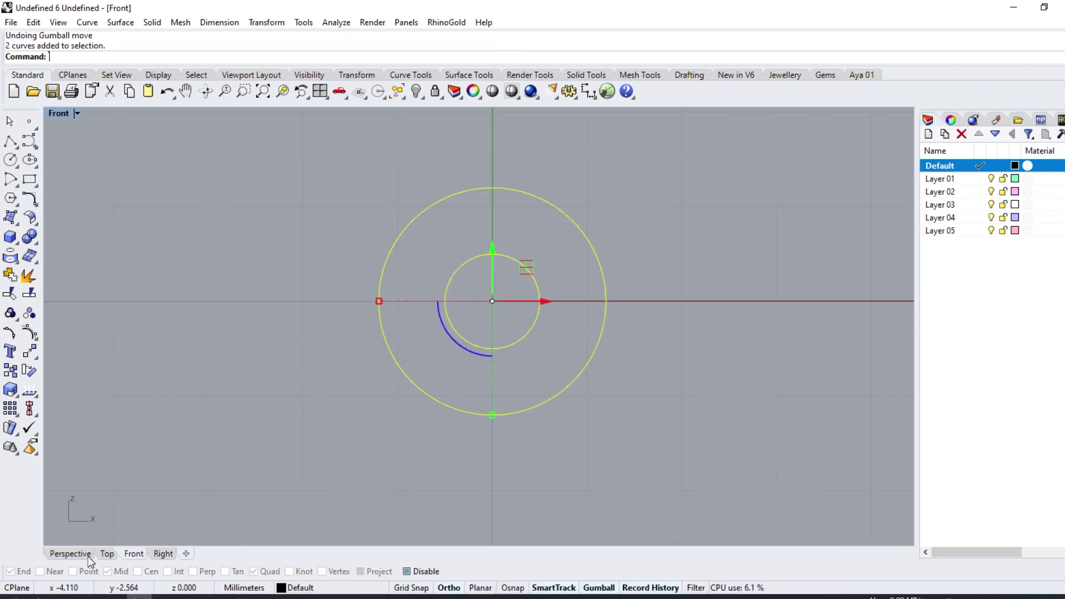
- Extrude both circles to both sides into a solid tube
left_click(88, 555)
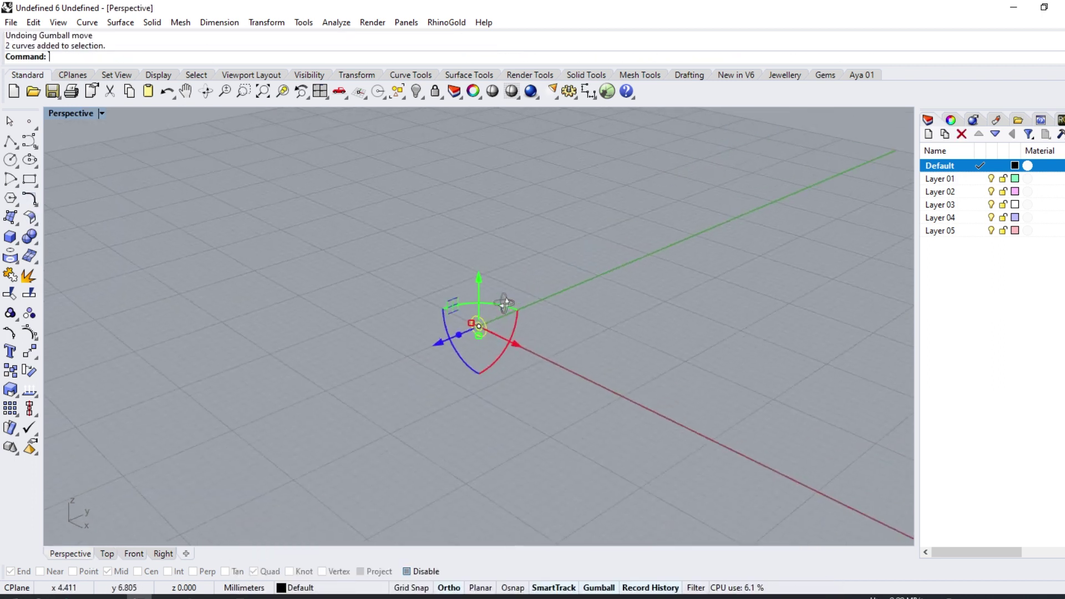
left_click(20, 248)
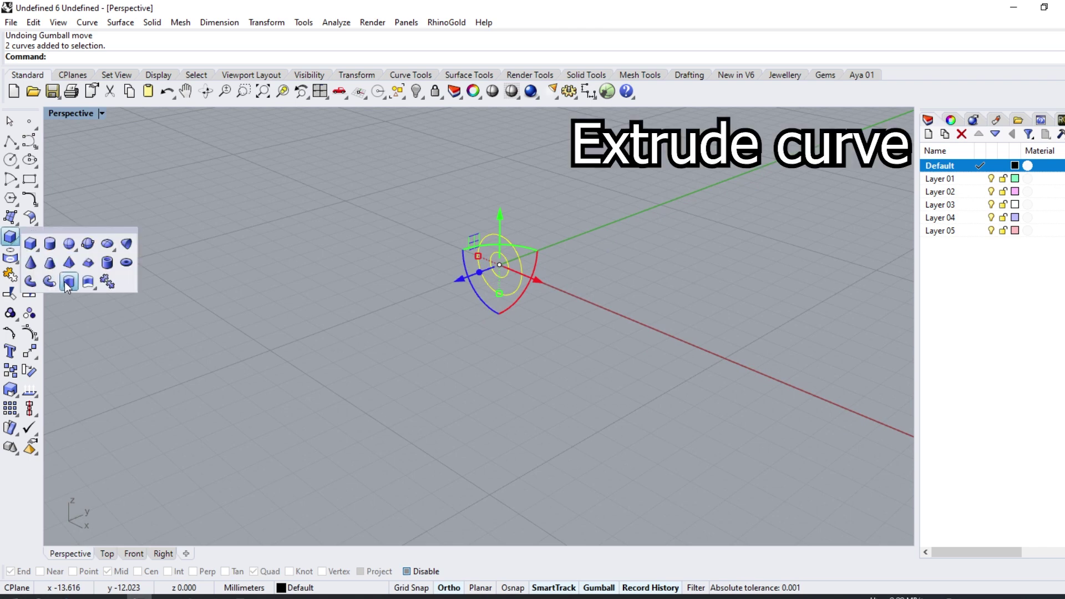
left_click(68, 281)
left_click(184, 68)
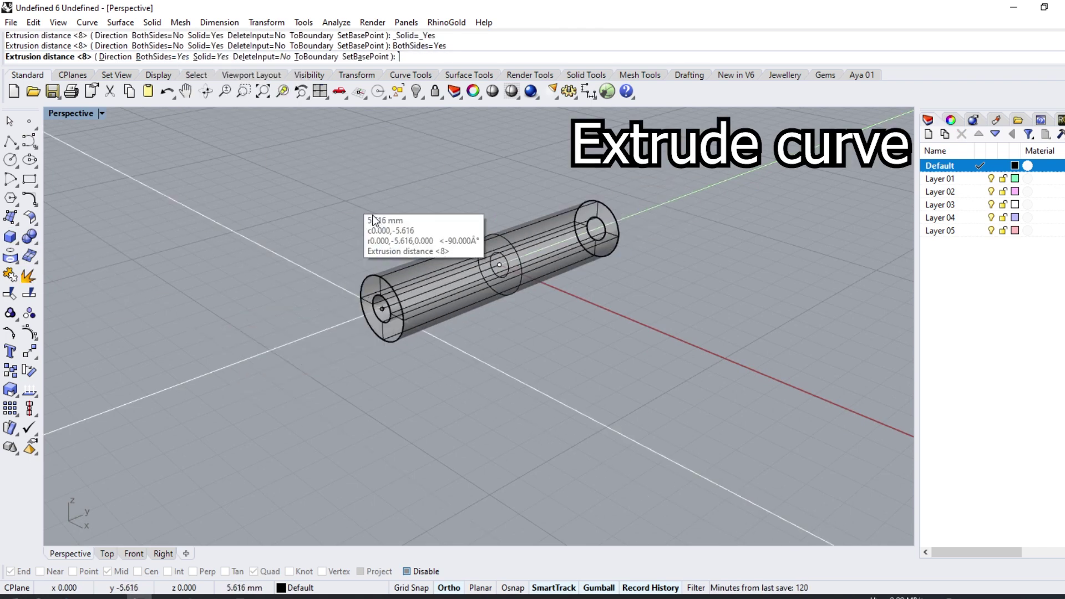
left_click(375, 227)
- Move the tube 2.4 mm along X to the right
scroll(434, 269, "up", 3)
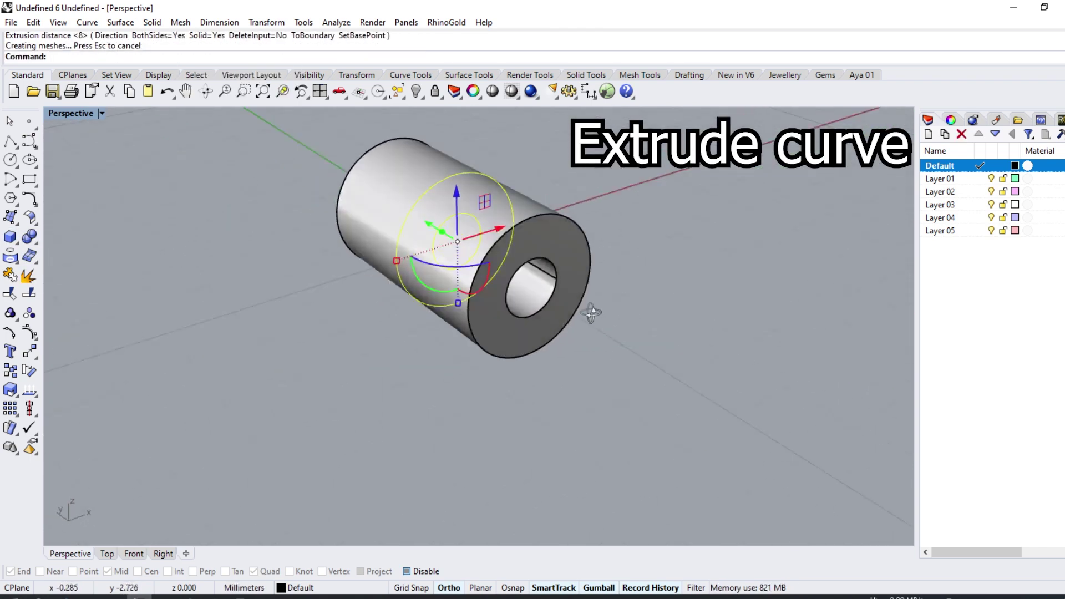
type("2.4")
key("Return")
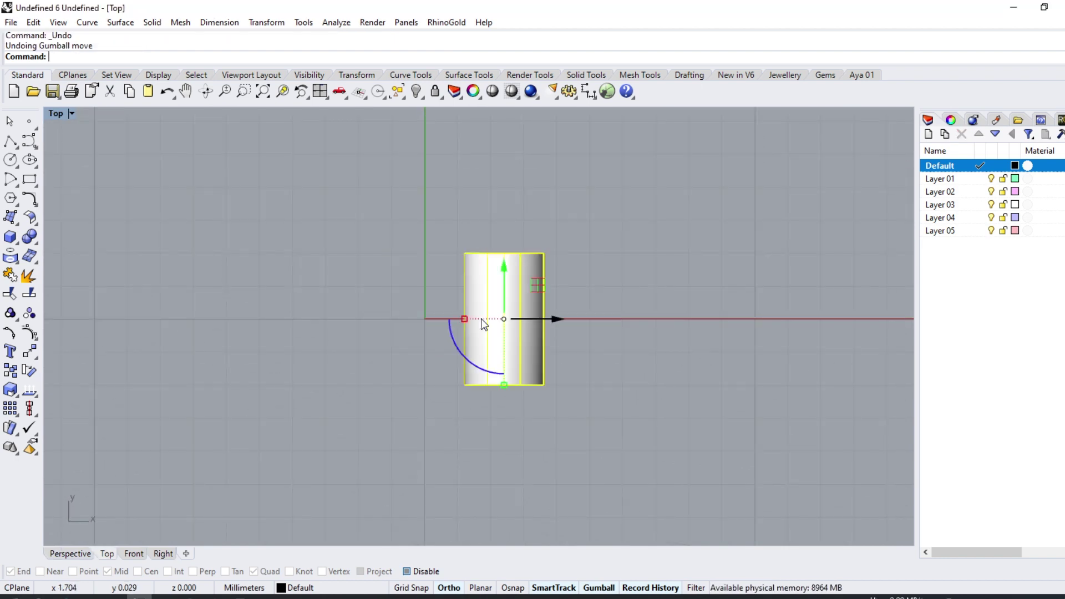
key("Escape")
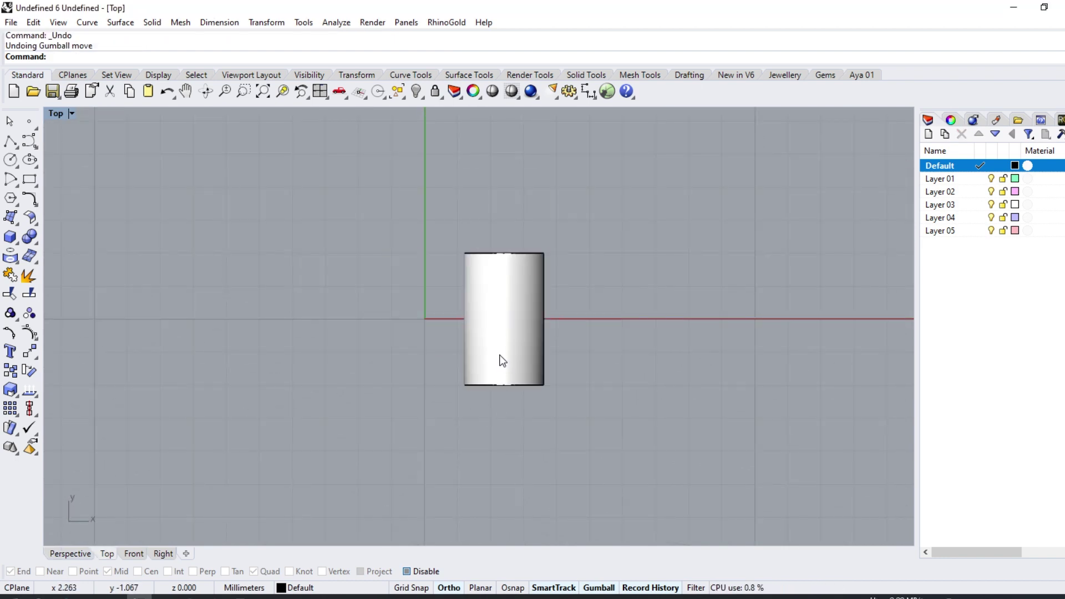
- Mirror the tube about the Y axis onto the left side
left_click(36, 363)
left_click(146, 358)
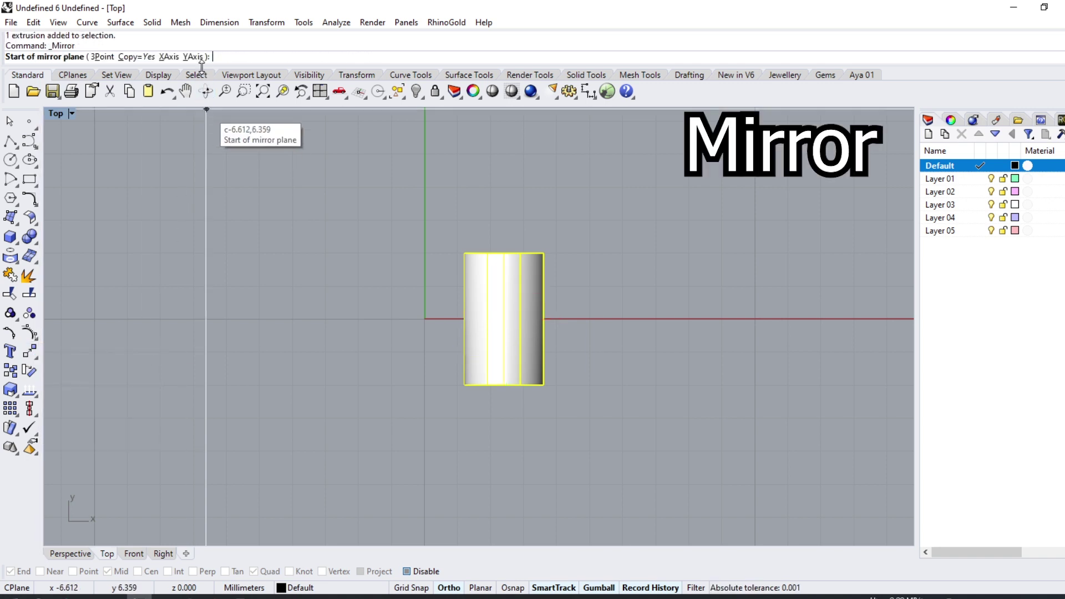
left_click(188, 57)
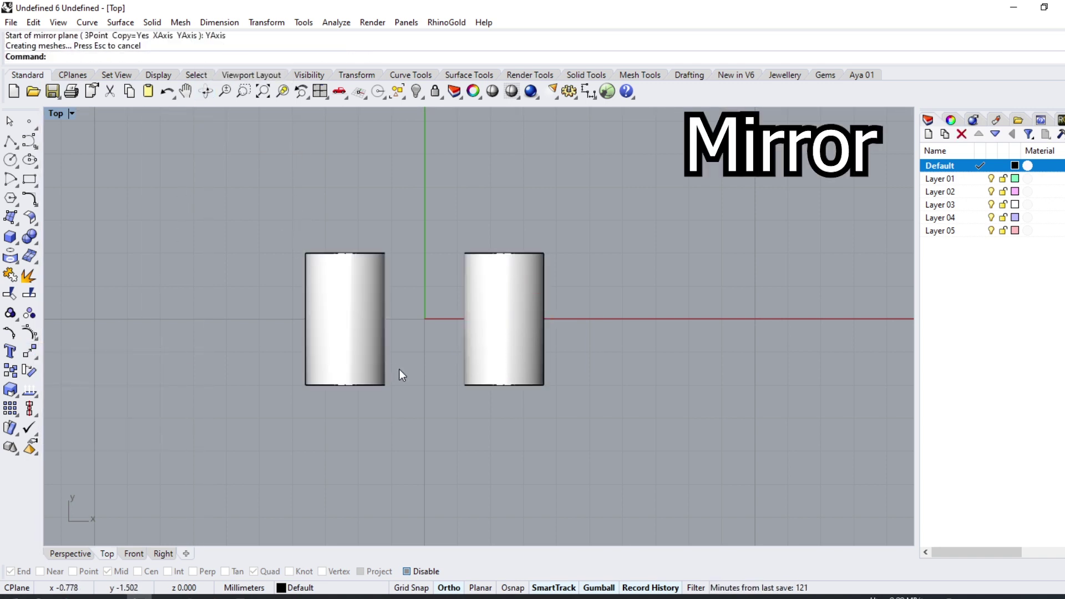
- Create a four-corner-point surface spanning from the right tube to the left tube
left_click(10, 217)
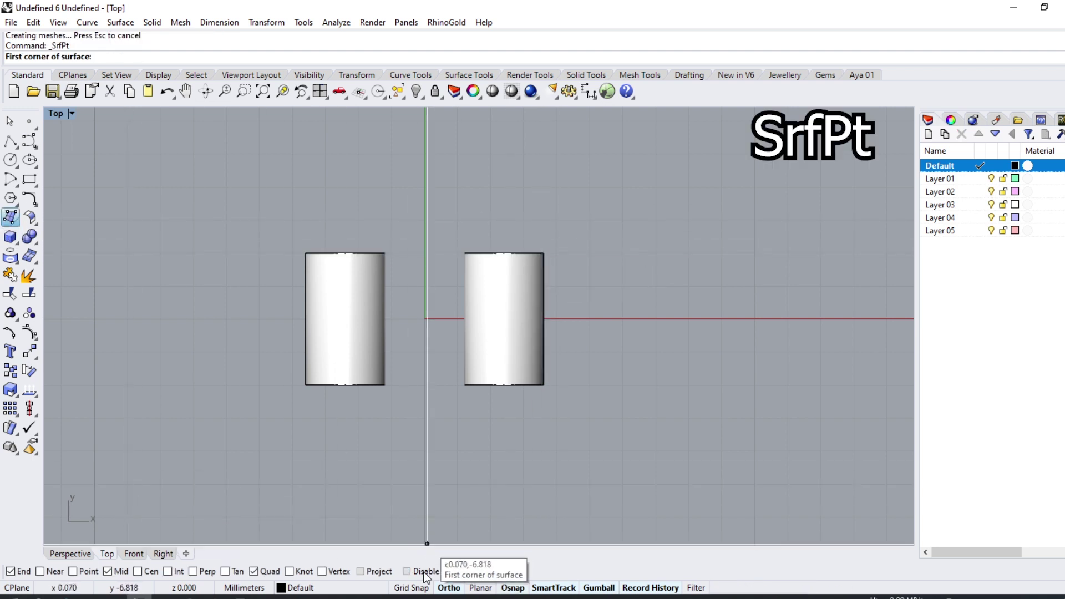
left_click(545, 252)
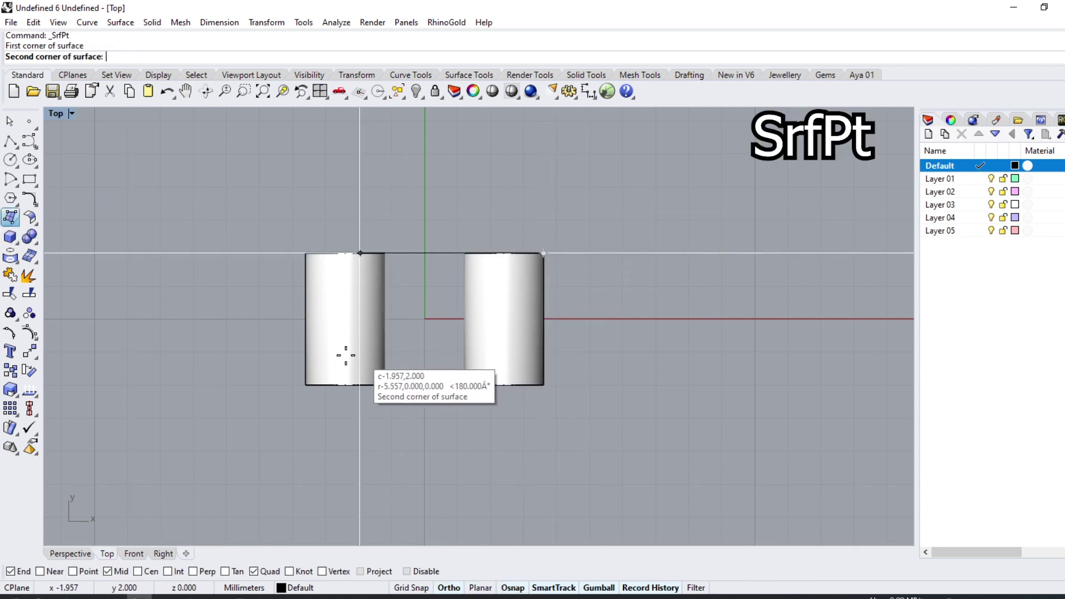
left_click(306, 253)
left_click(305, 384)
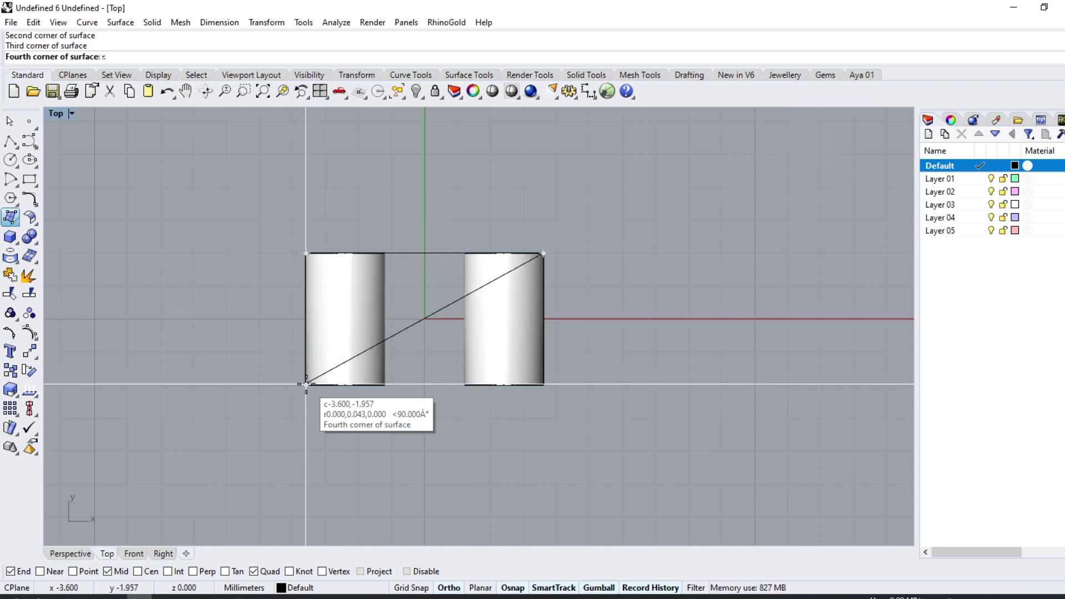
left_click(542, 385)
- Raise the surface with the gumball to rest on top of the tubes
left_click(413, 297)
left_click(70, 553)
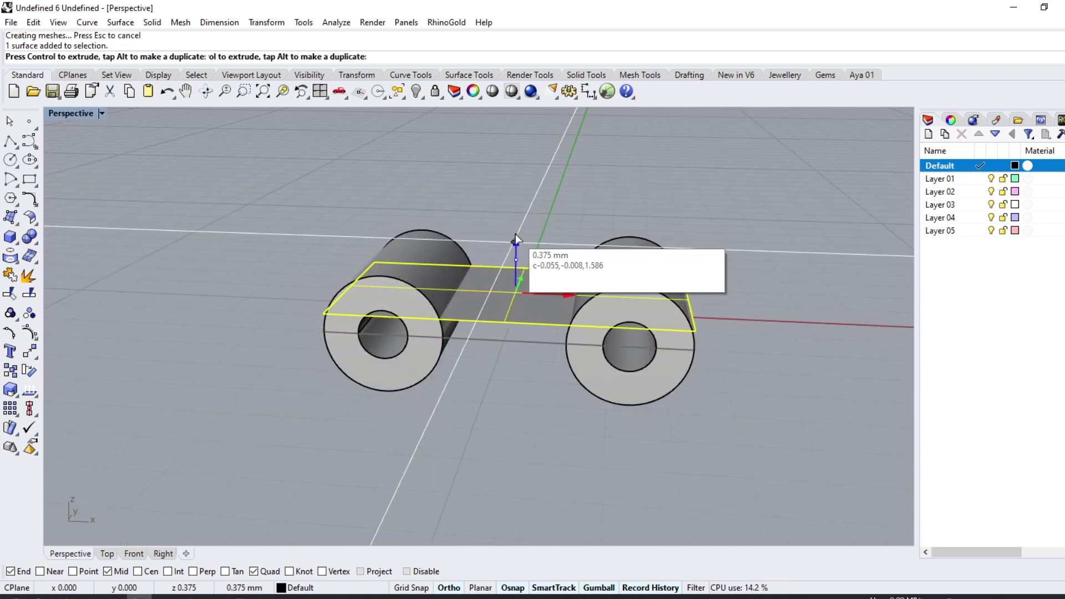
left_click_drag(515, 245, 517, 205)
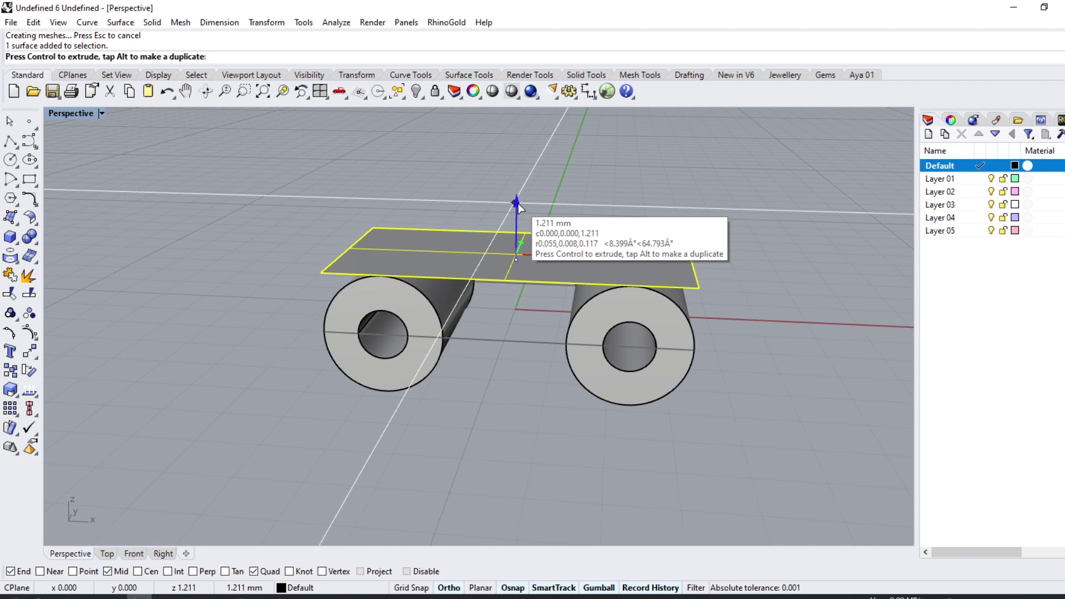
left_click_drag(433, 180, 436, 183)
scroll(436, 183, "down", 2)
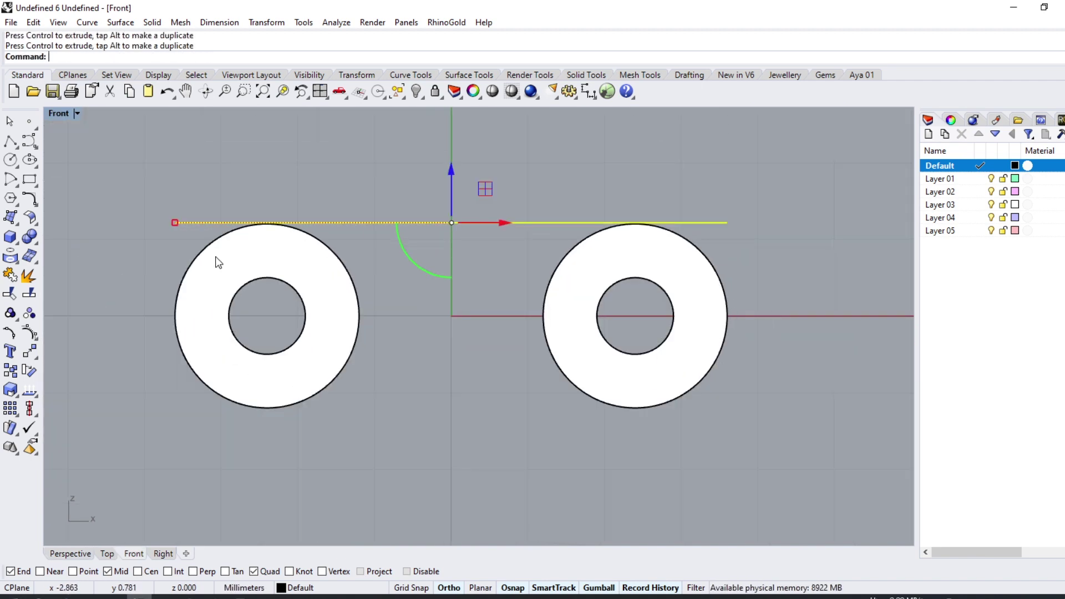
- Thicken the top surface into a 0.7 mm solid plate
left_click(35, 228)
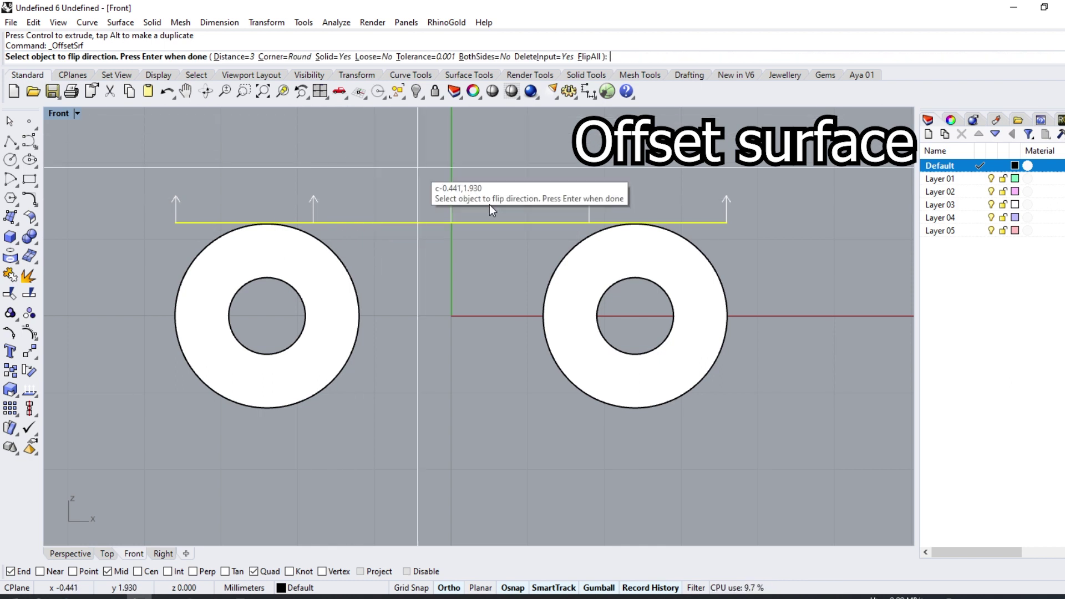
type("0.7")
key("Return")
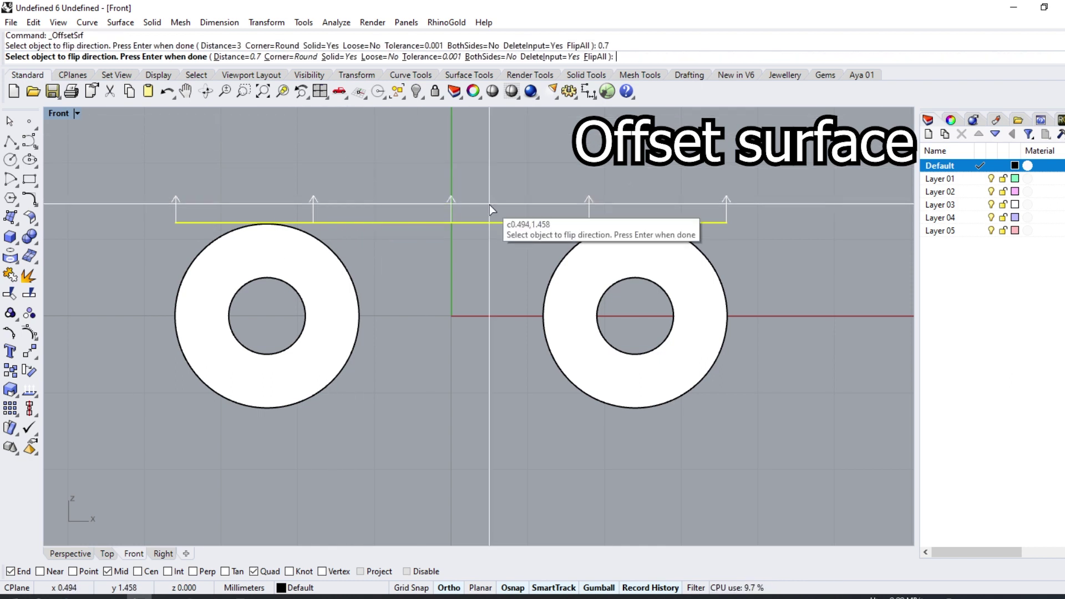
key("Return")
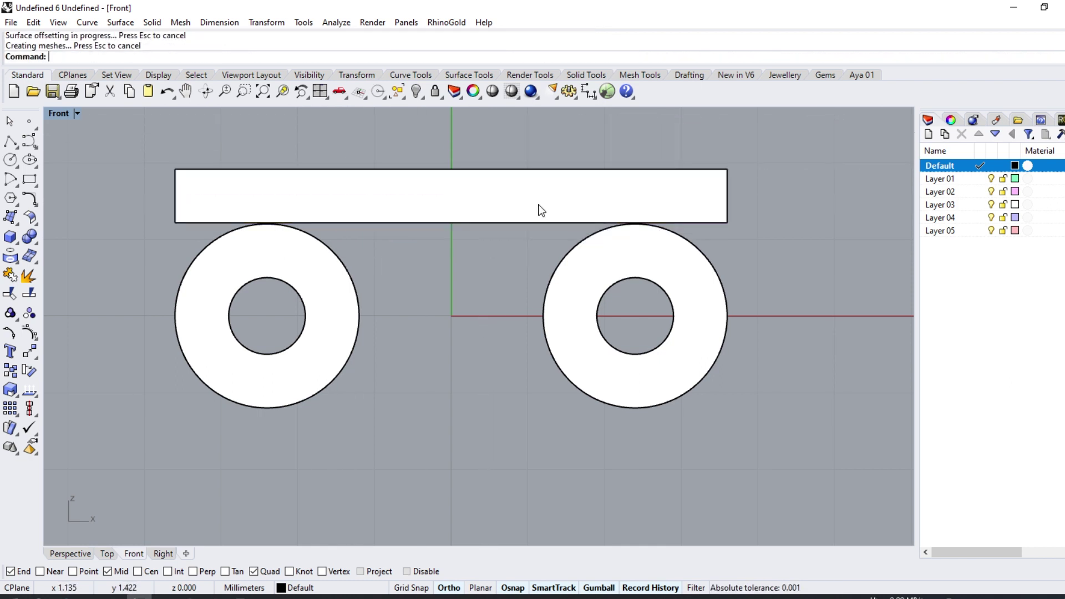
- Mirror the plate about the X axis to below the tubes
left_click(541, 209)
left_click(31, 359)
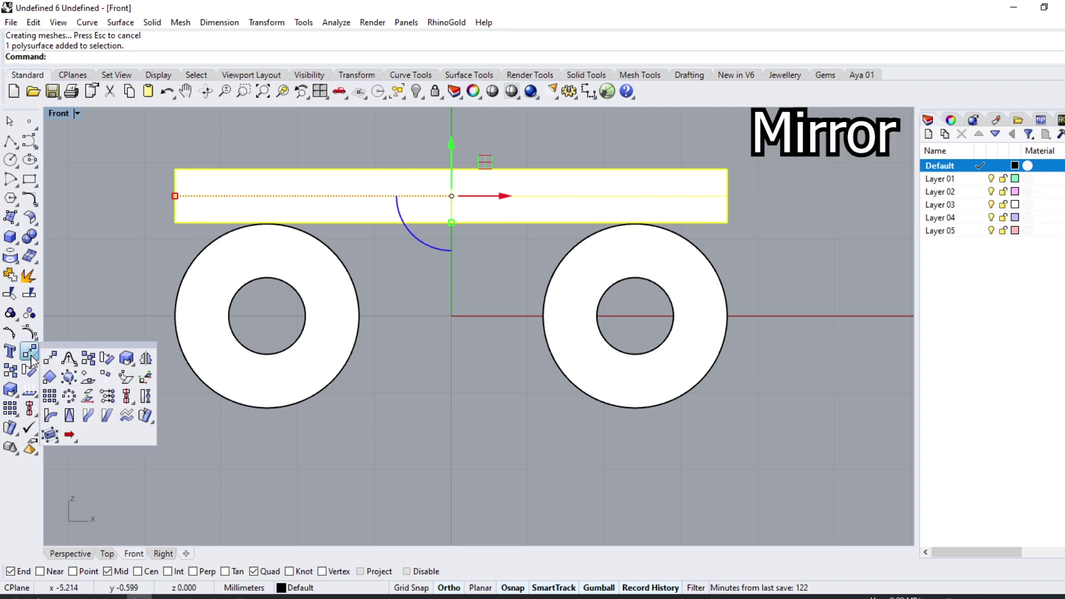
left_click(145, 359)
left_click(167, 57)
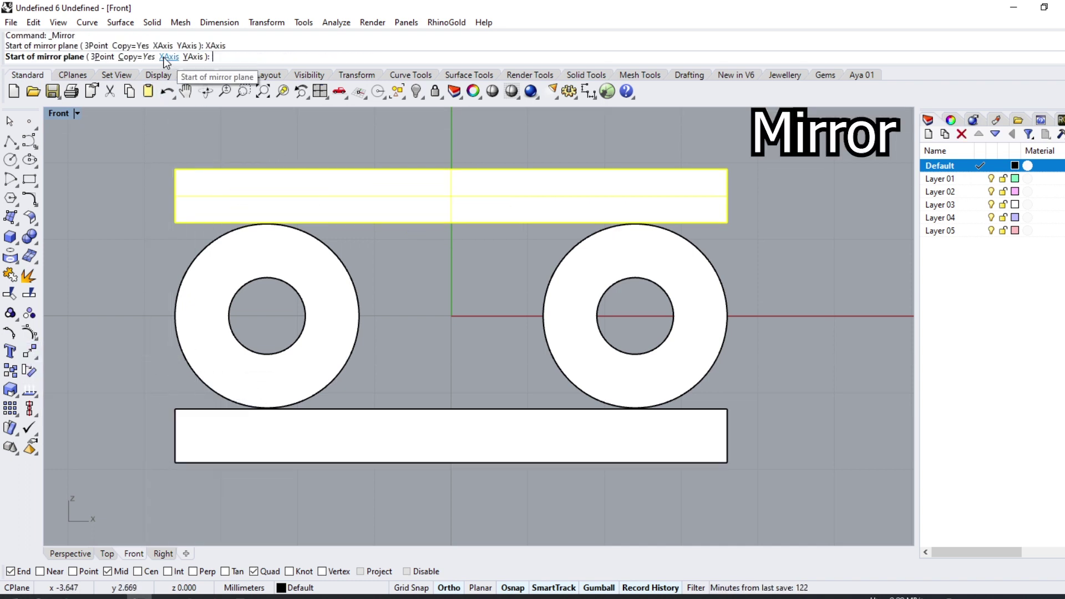
- Raise the mirrored bottom plate to overlap the tubes' lower halves
left_click(438, 452)
scroll(497, 433, "up", 4)
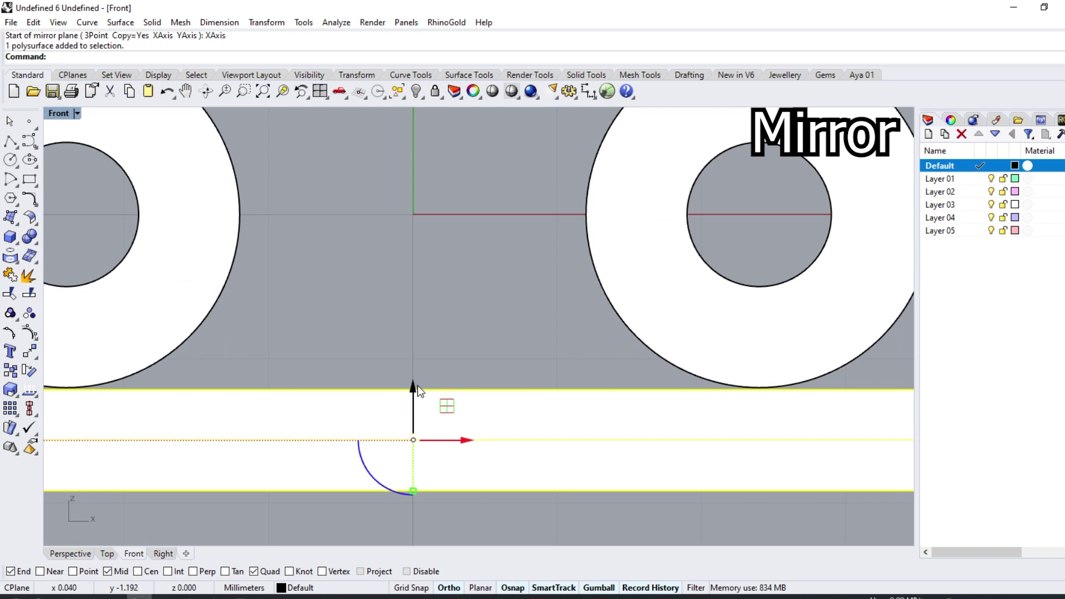
left_click_drag(412, 382, 404, 275)
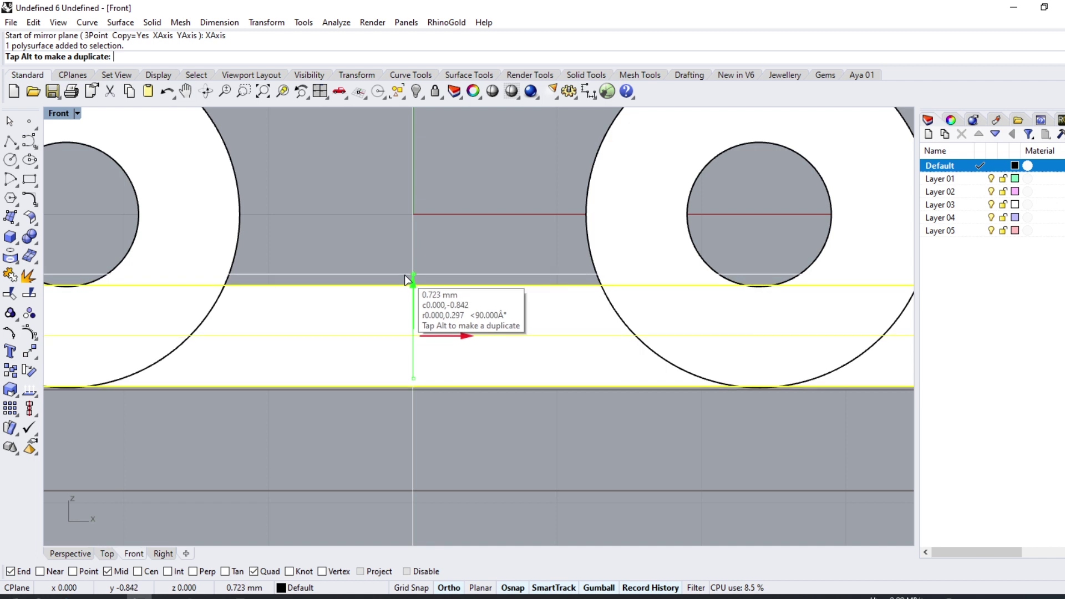
left_click_drag(403, 277, 404, 274)
scroll(481, 361, "down", 5)
scroll(377, 355, "up", 3)
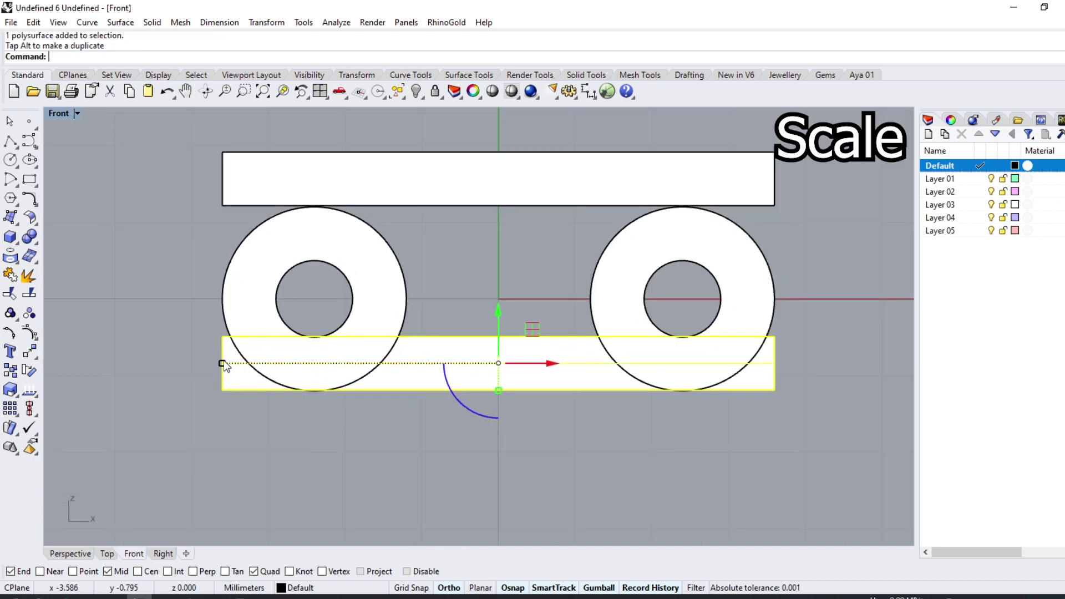
- Shorten the bottom plate from its left end, then stretch the top bar anchored at its right end
left_click_drag(222, 363, 317, 361)
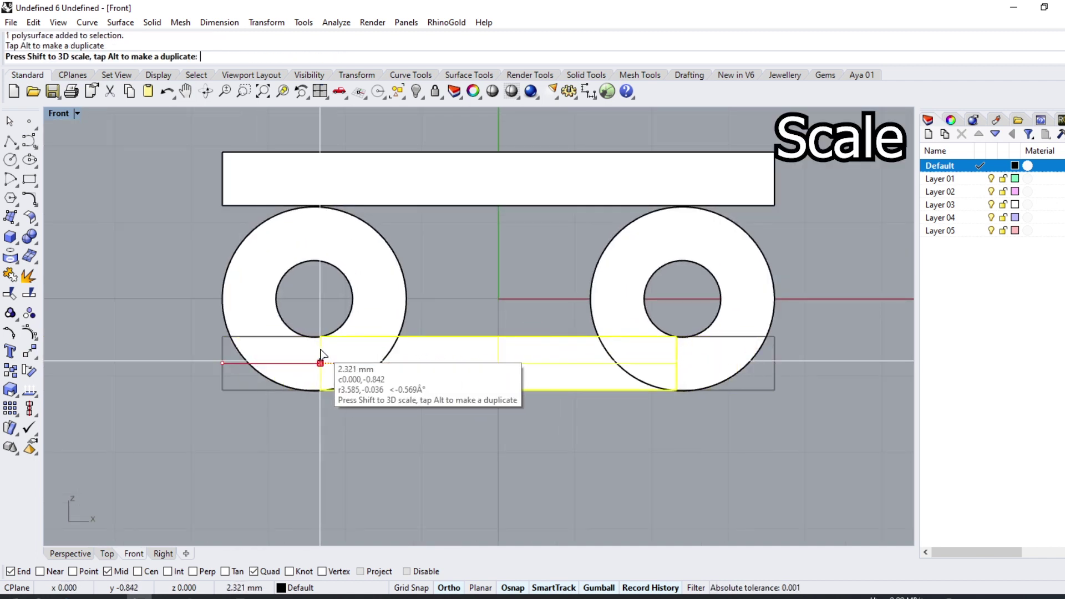
right_click_drag(515, 343, 512, 394)
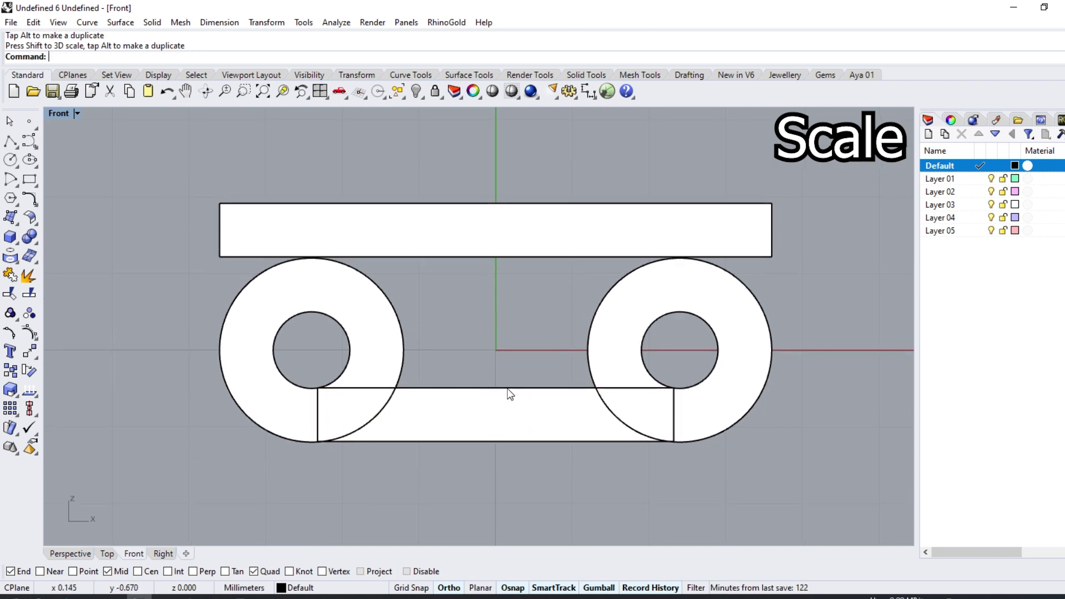
left_click(477, 238)
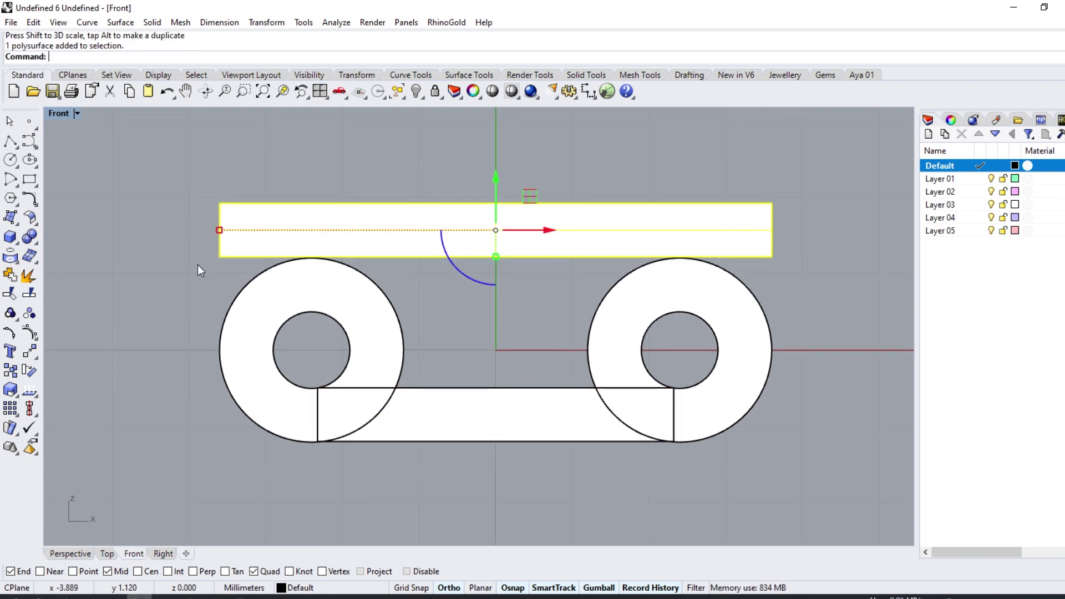
key("ctrl+z")
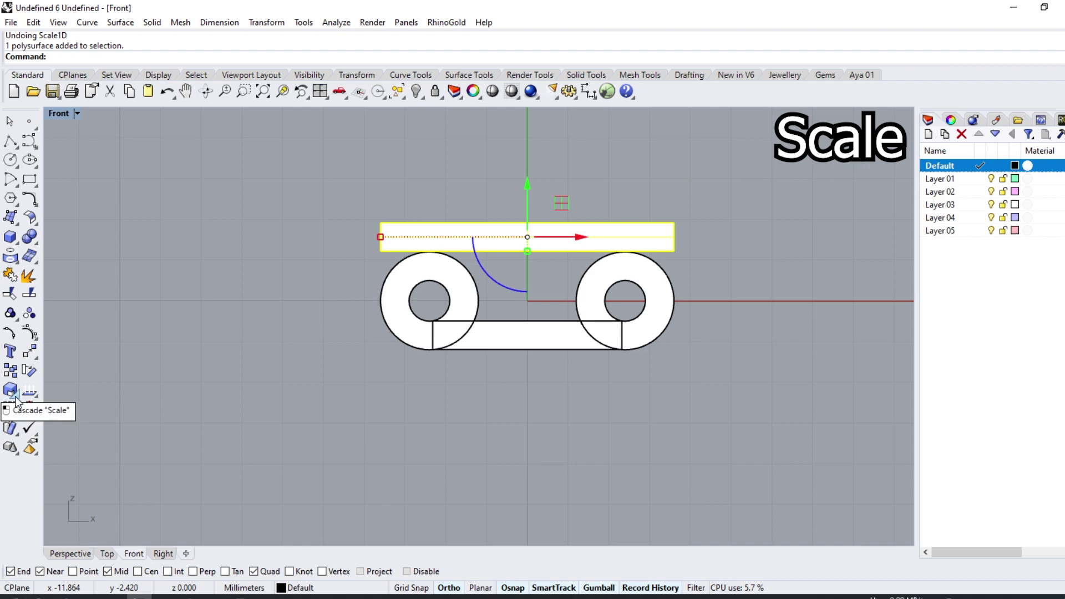
left_click(81, 398)
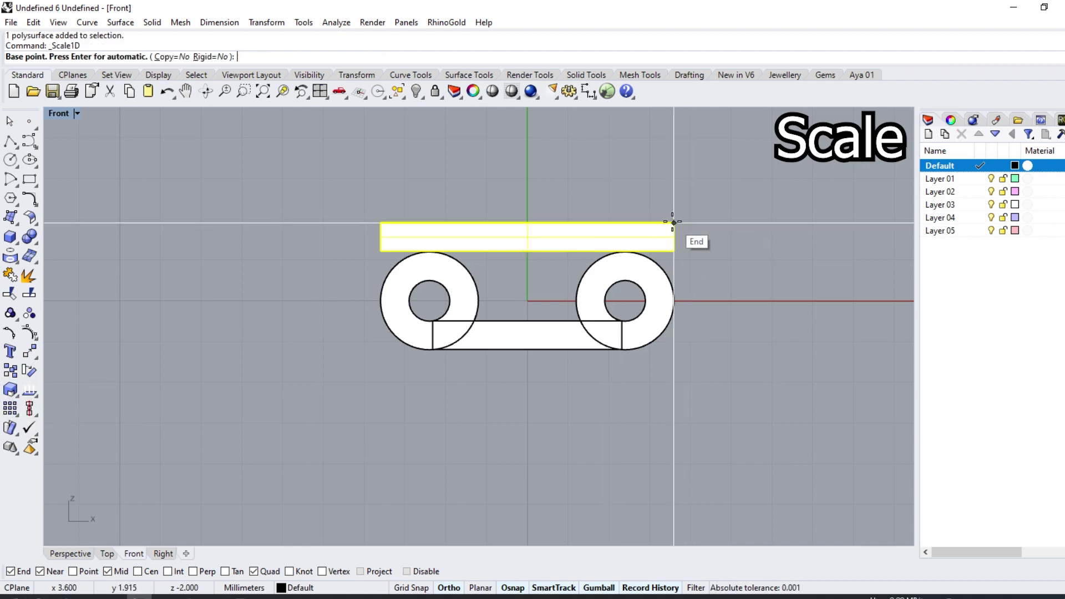
left_click(673, 222)
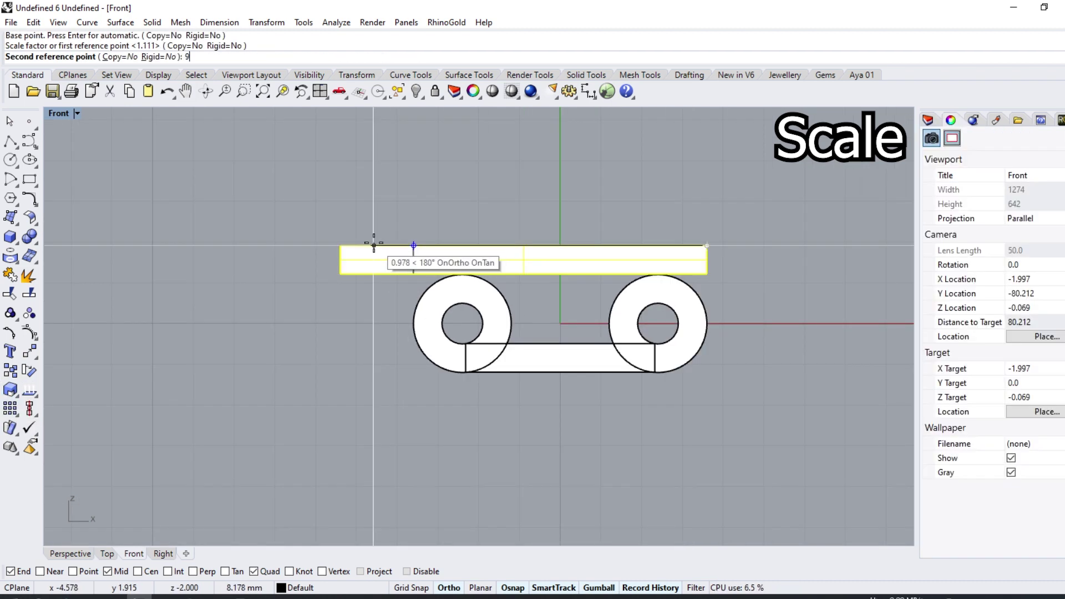
left_click(57, 417)
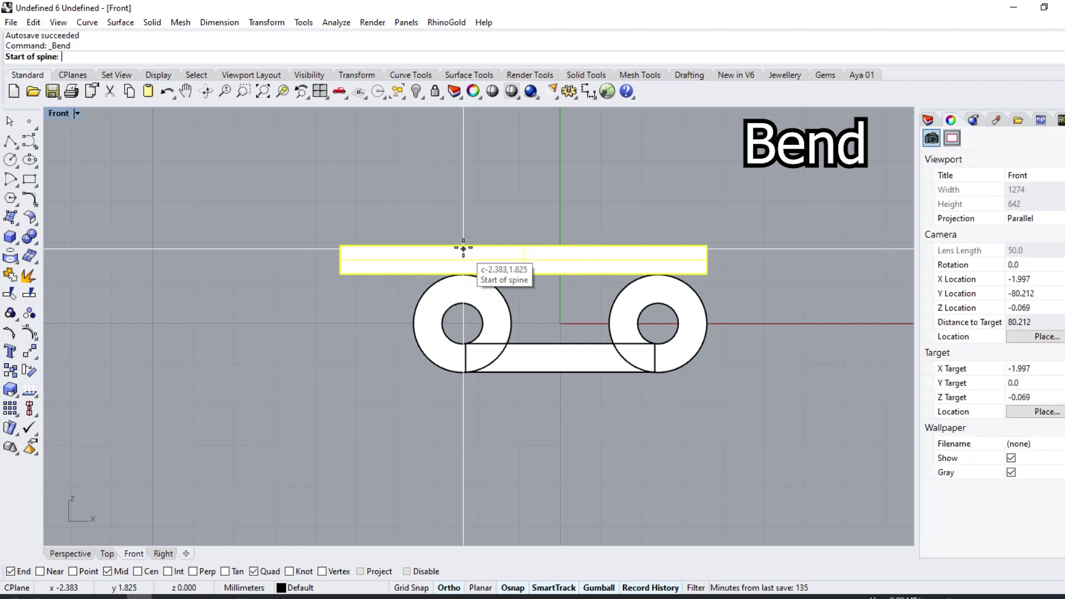
- Bend the top bar's left end upward using a Near-snapped spine along the bar
left_click(55, 571)
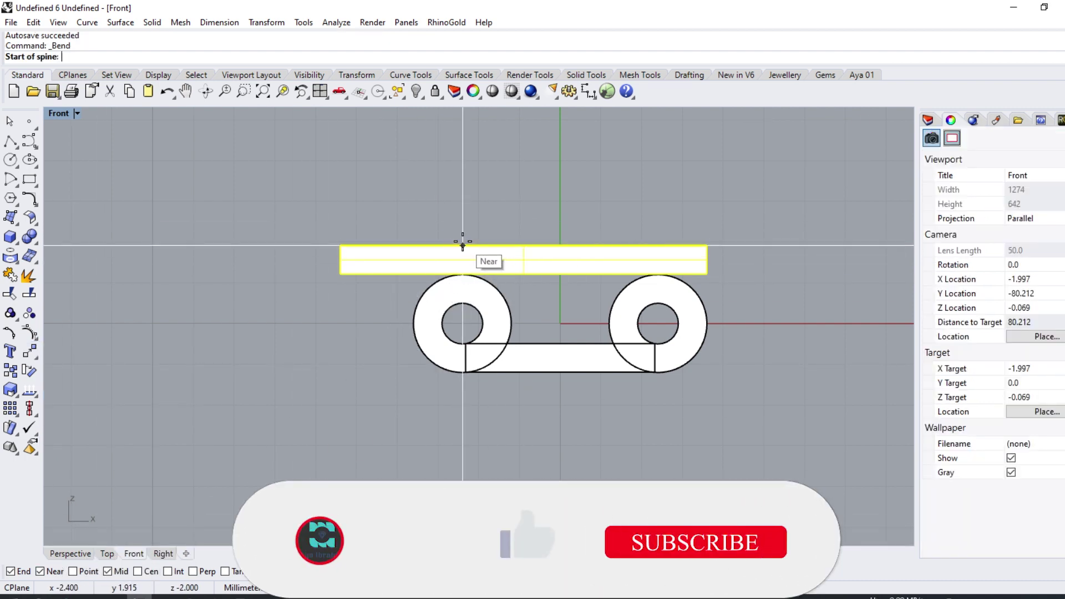
left_click(462, 245)
scroll(379, 245, "up", 5)
left_click(283, 248)
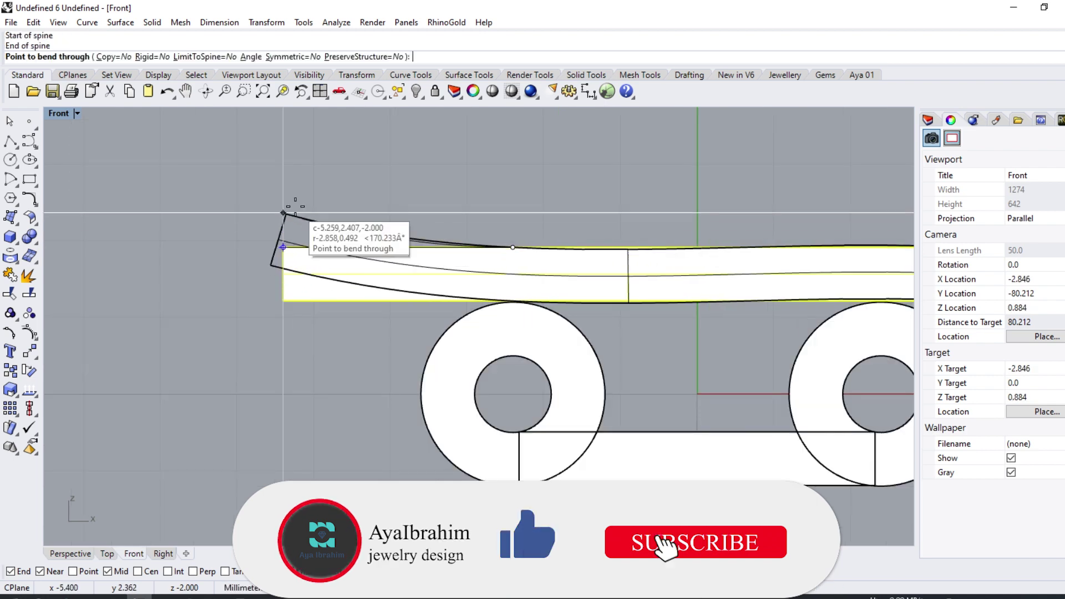
left_click(322, 185)
key("Escape")
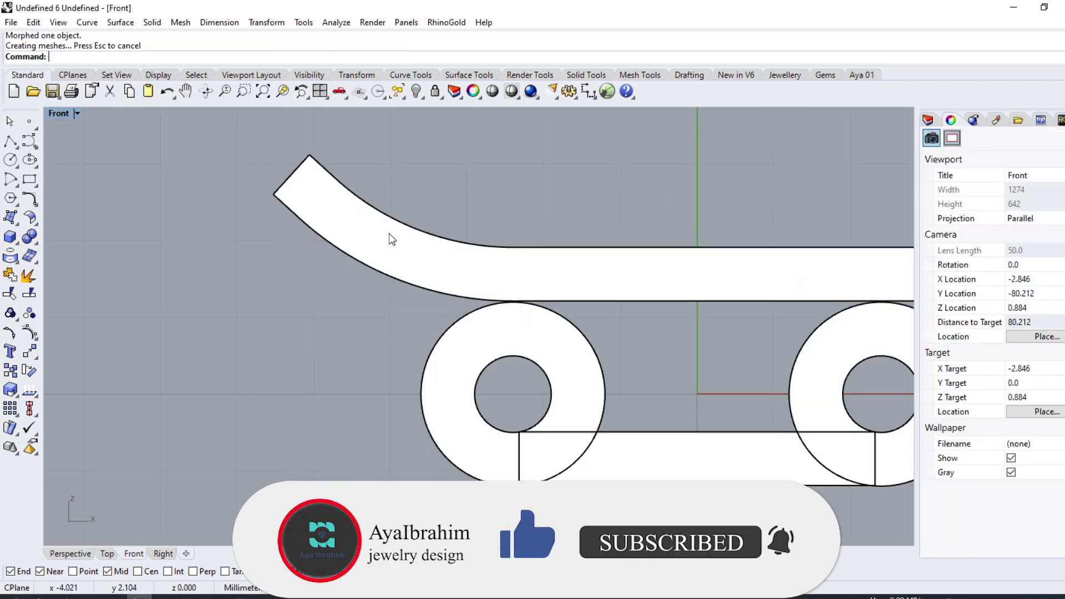
- Switch to the Perspective view and orbit to inspect the bent bar
scroll(388, 233, "down", 5)
scroll(448, 310, "up", 1)
key("ctrl+F4")
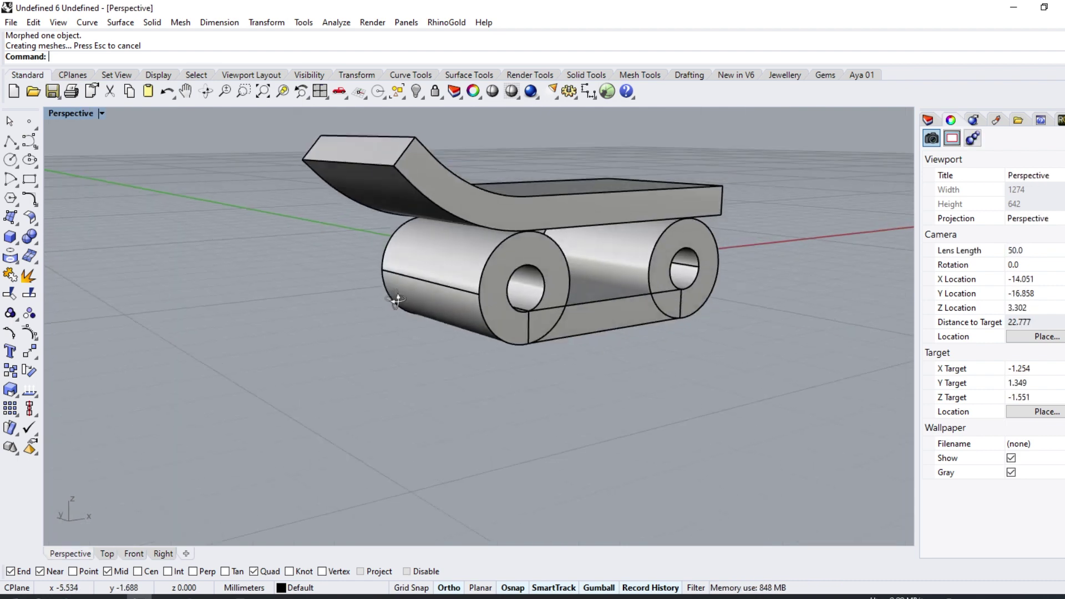
left_click(453, 206)
right_click_drag(361, 292, 470, 324)
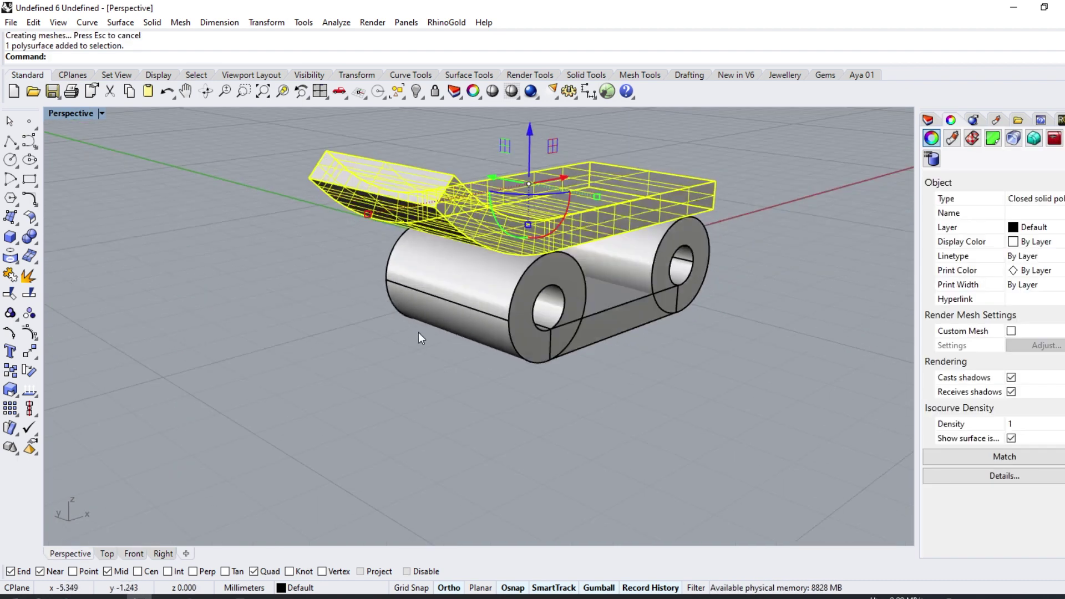
key("Escape")
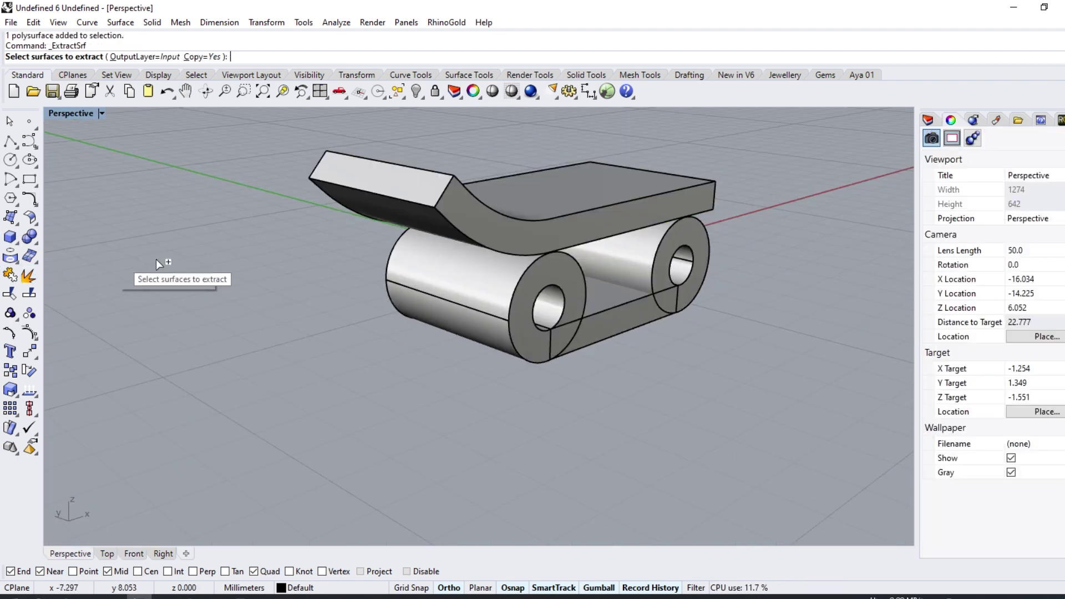
- Copy out the front cylinder's outer surface and lock all other objects
scroll(472, 281, "up", 2)
left_click(472, 281)
key("Return")
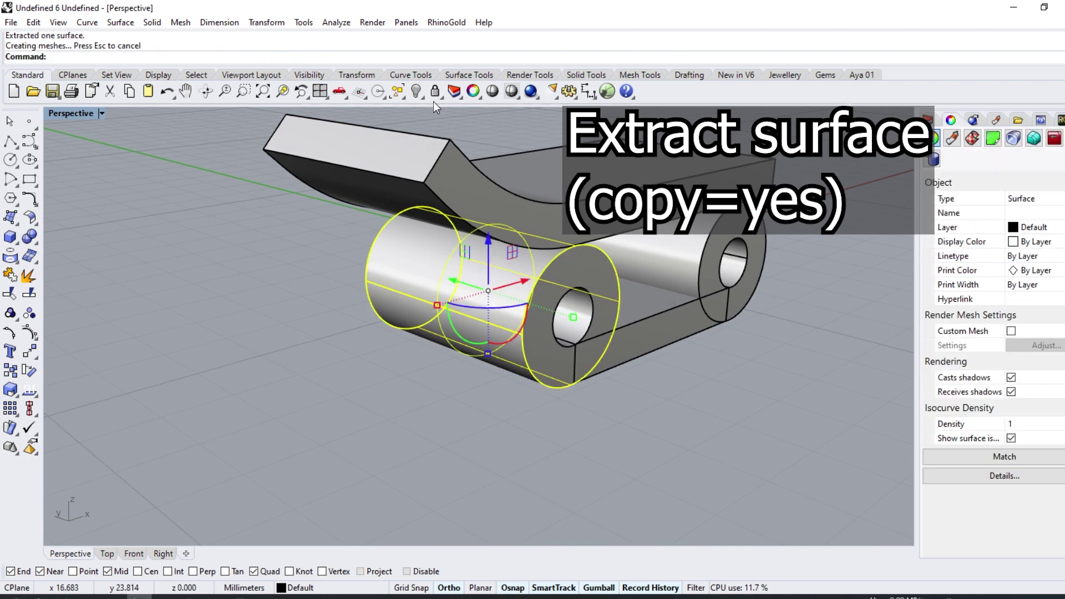
left_click(444, 100)
left_click(485, 116)
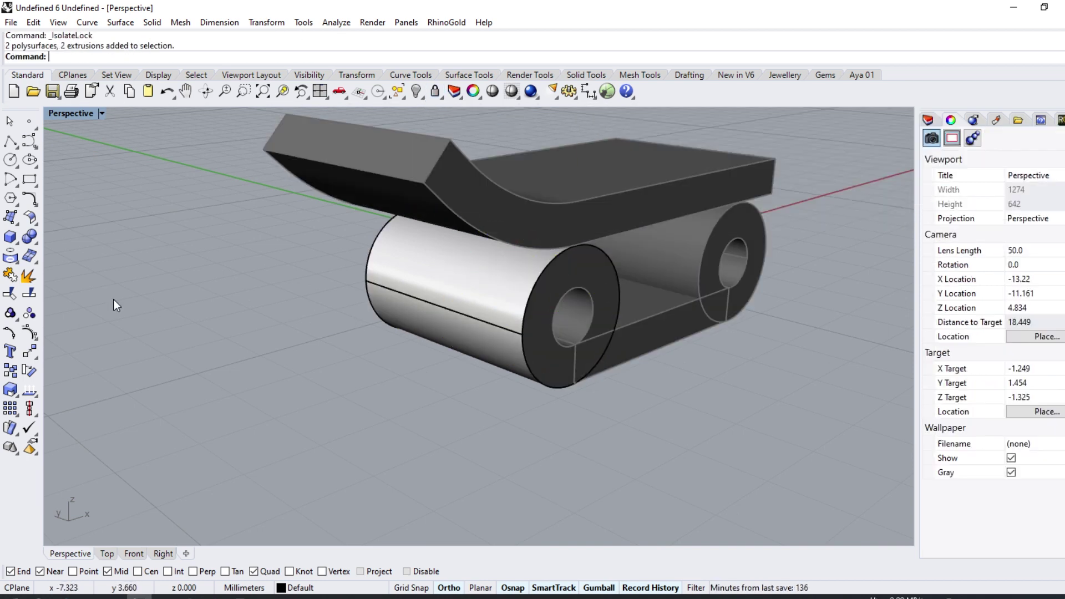
- Move the seam of the extracted cylinder surface to a new position
type("SrfSeam")
left_click(69, 100)
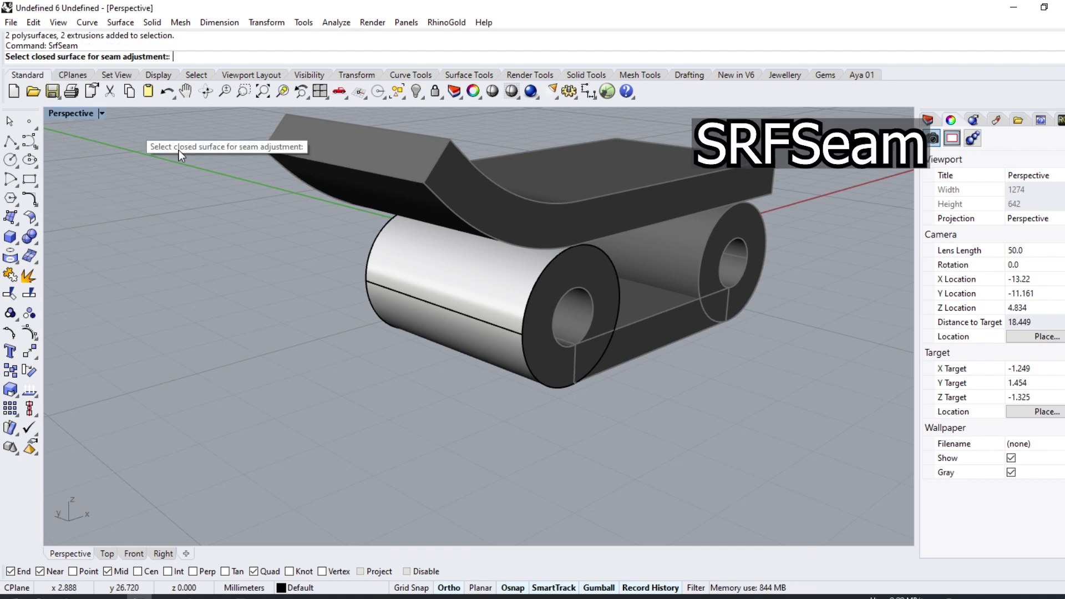
left_click(479, 270)
right_click_drag(551, 261, 443, 238)
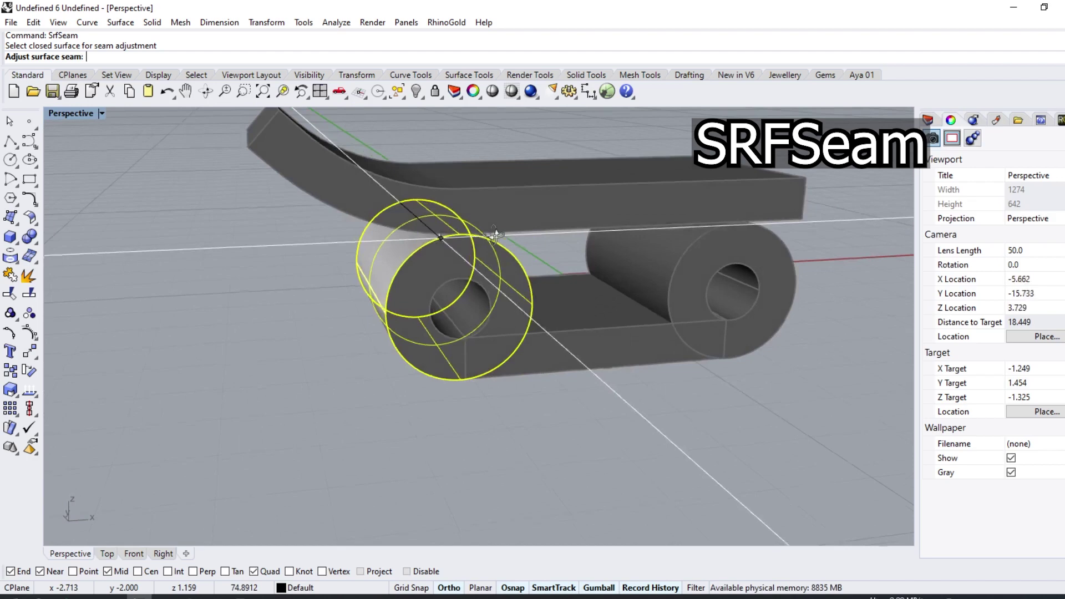
left_click(443, 239)
right_click_drag(365, 269, 423, 250)
left_click(427, 301)
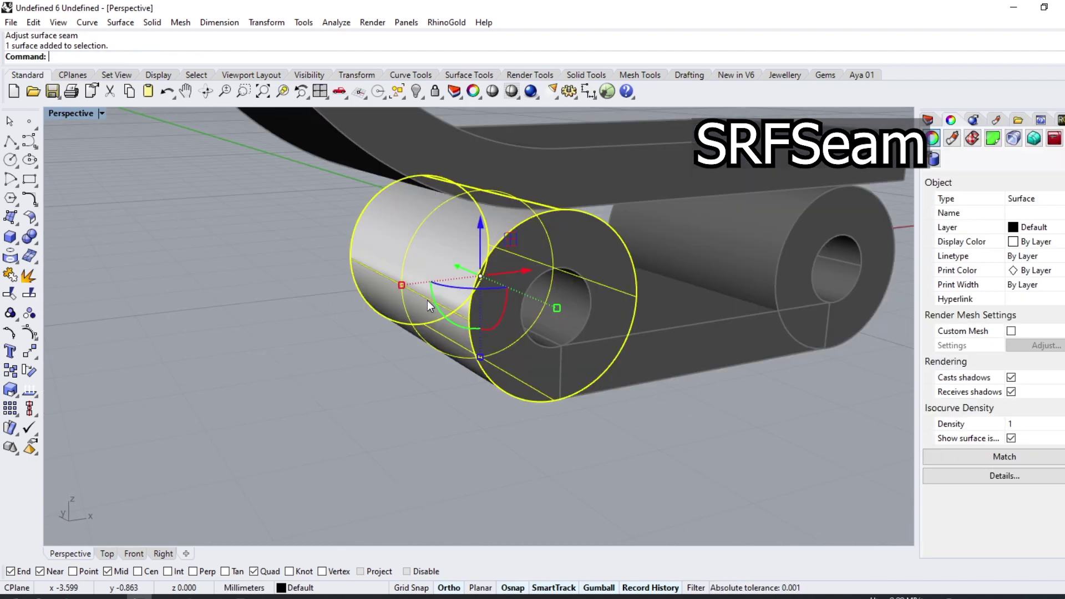
right_click_drag(427, 301, 412, 264)
key("Escape")
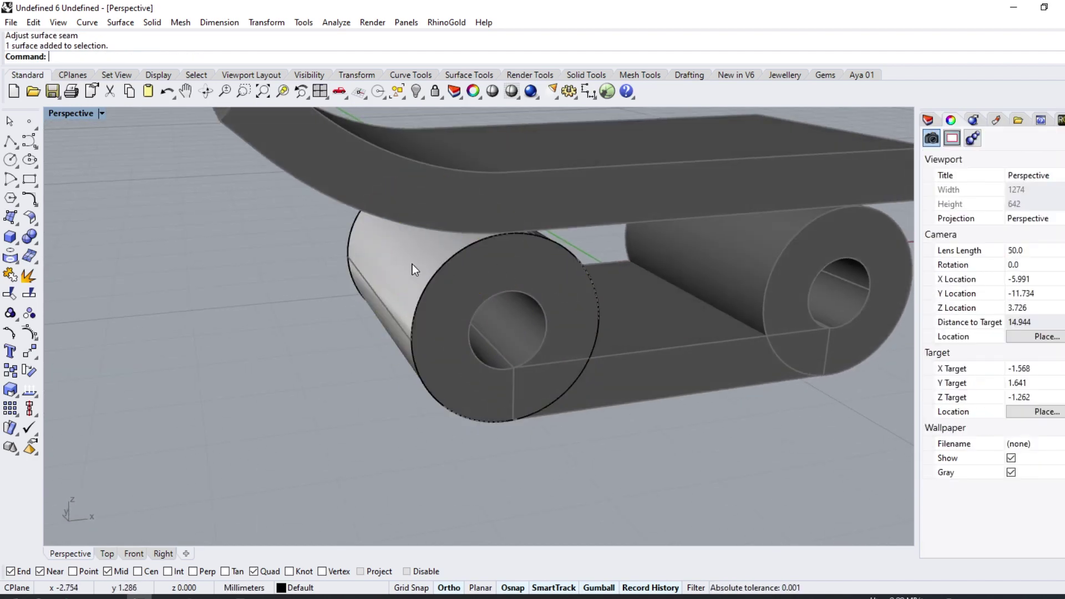
left_click(411, 266)
left_click(30, 294)
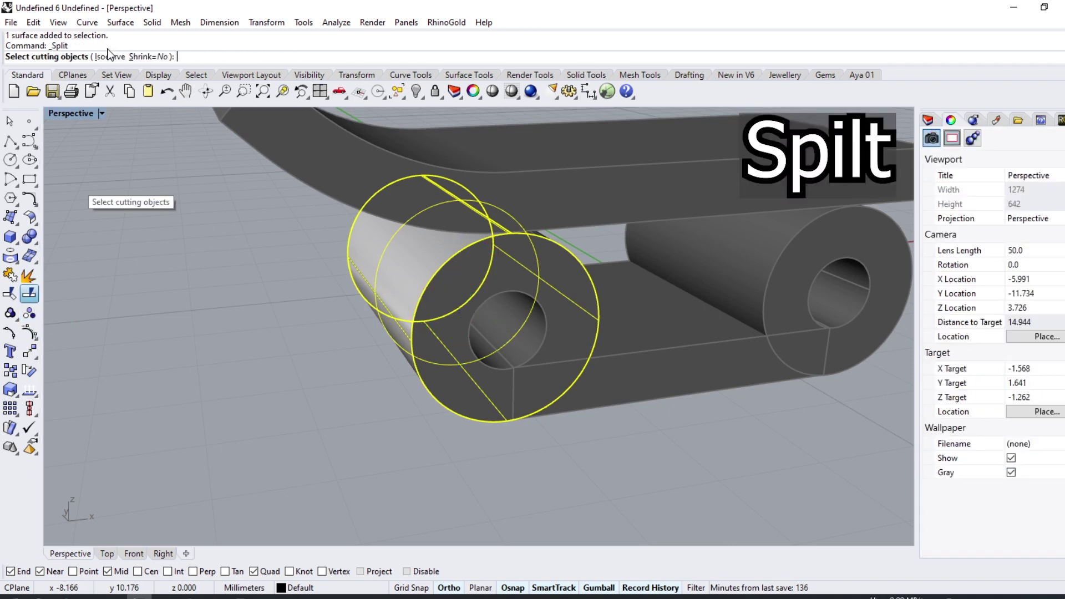
- Split the cylinder surface along a lengthwise isocurve and delete the unwanted piece
right_click_drag(417, 369, 499, 291)
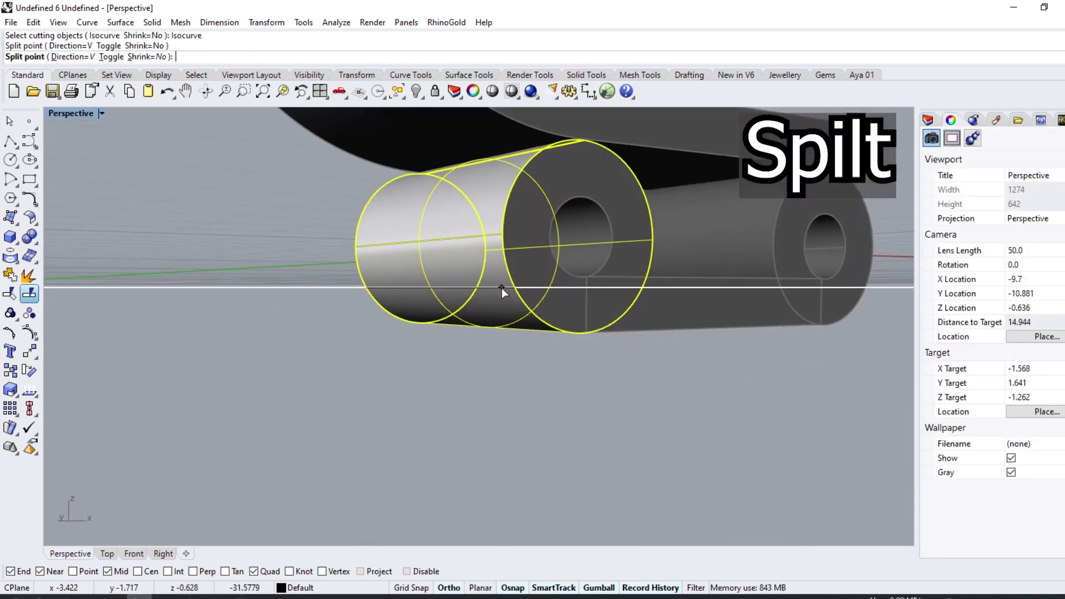
left_click(501, 288)
key("Return")
mouse_move(427, 361)
right_mouse_down()
mouse_move(448, 321)
mouse_move(348, 214)
right_mouse_up()
left_click(456, 364)
key("Delete")
- Offset the remaining curved strip into a 0.7 mm solid shell
left_click(346, 216)
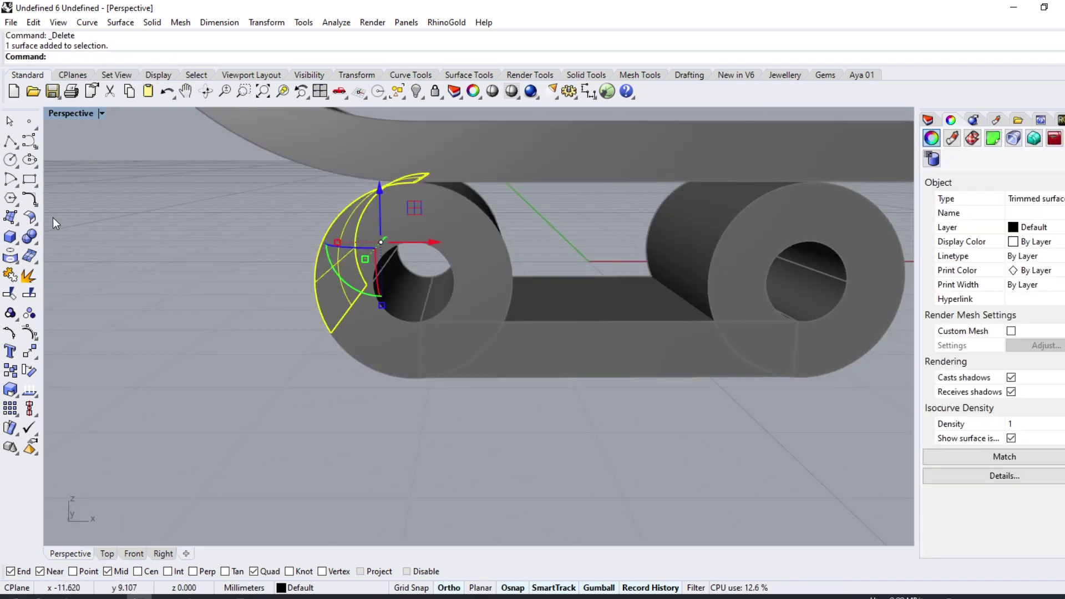
left_click(34, 222)
left_click(68, 231)
type("0.7")
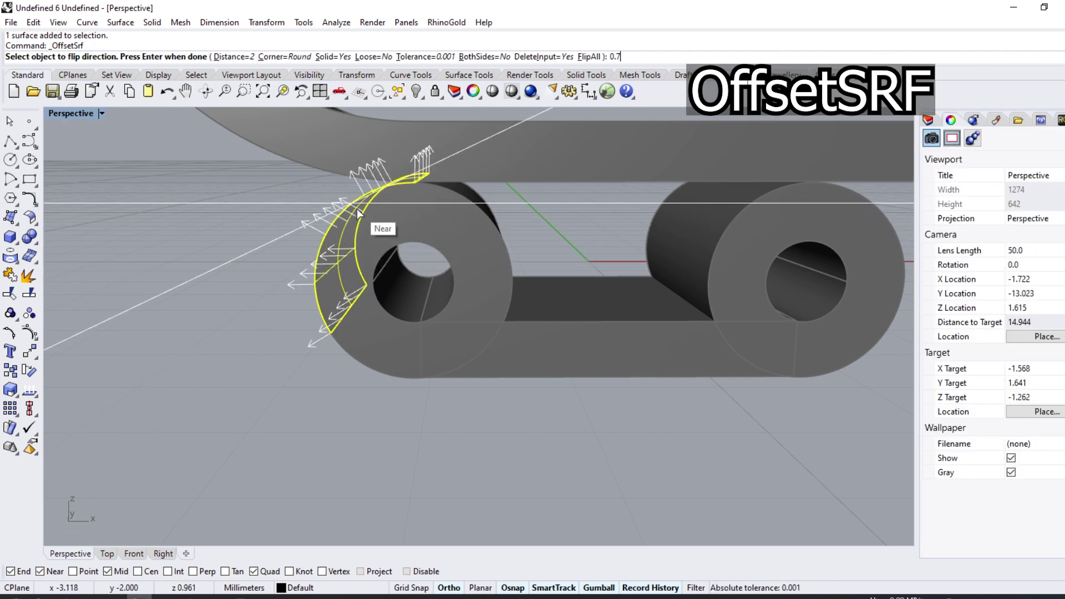
key("Return")
mouse_move(418, 365)
right_mouse_down()
mouse_move(442, 278)
mouse_move(342, 282)
right_mouse_up()
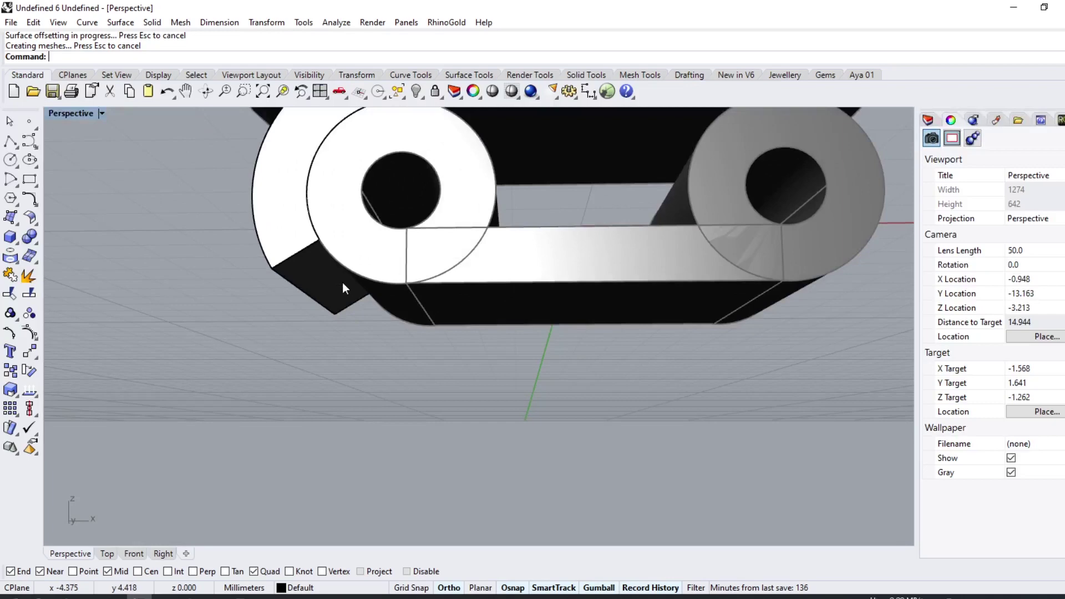
- Fillet the shell's edge and unlock all parts
left_click(37, 249)
left_click(136, 265)
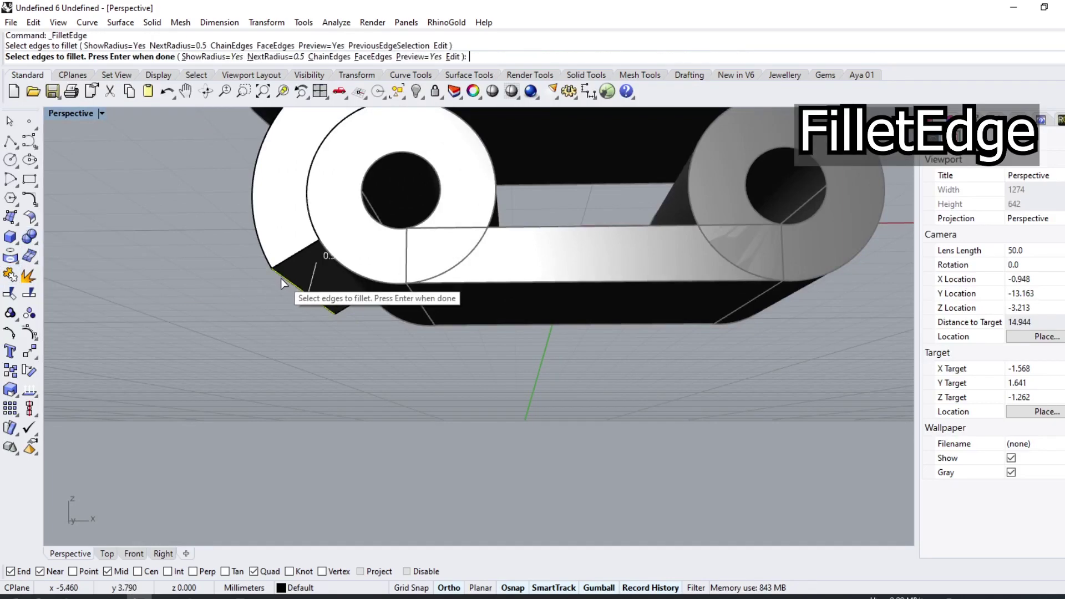
right_click_drag(280, 279, 404, 304)
key("Return")
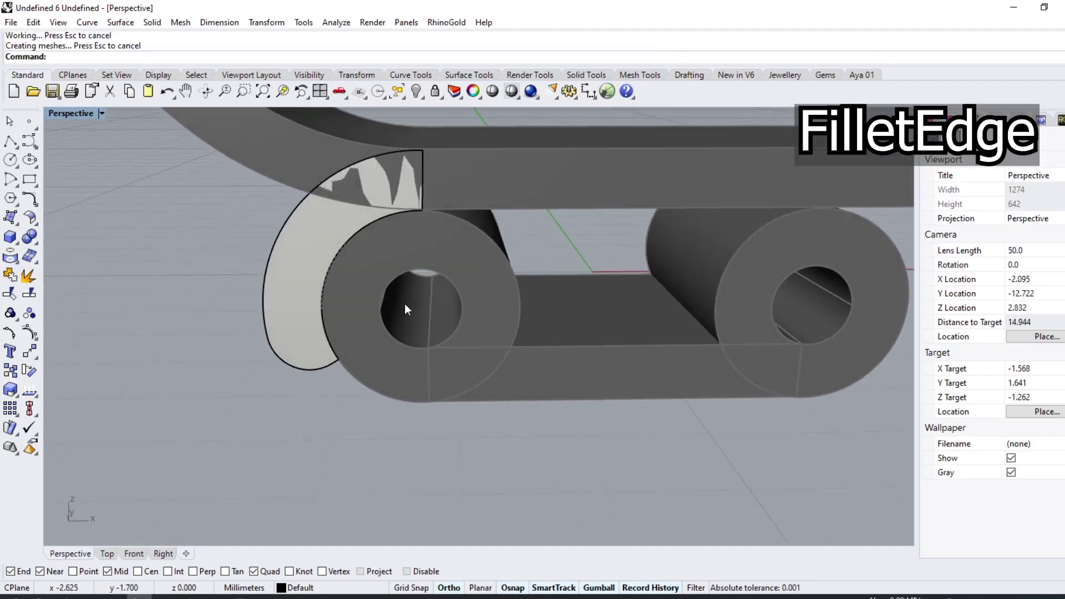
key("ctrl+alt+l")
- Move the bent top bar aside and put it on Layer 01
left_click(348, 285)
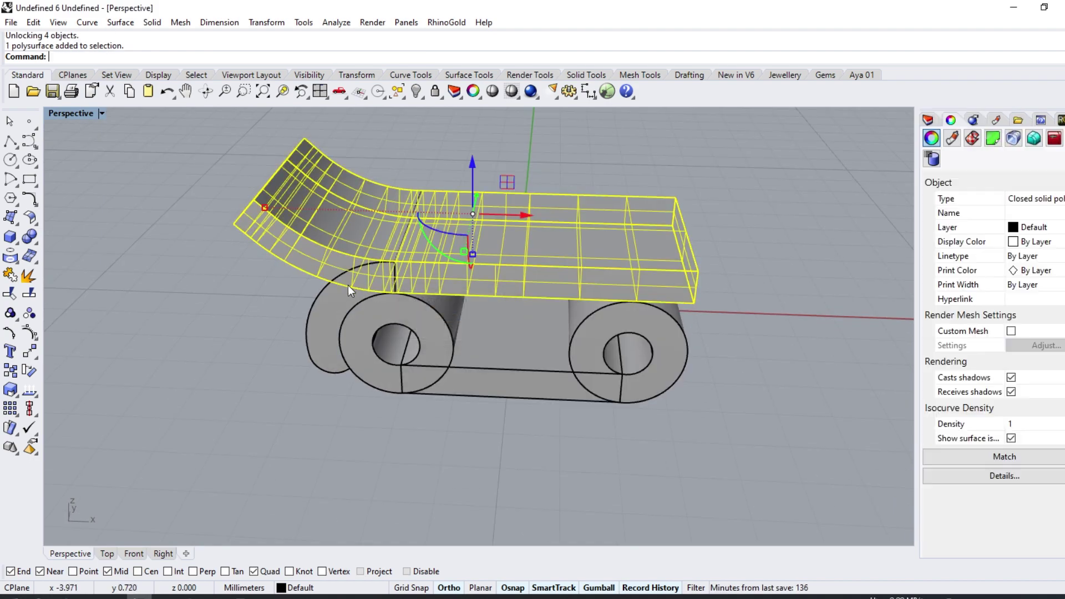
right_click_drag(348, 285, 344, 265)
left_click_drag(345, 265, 793, 160)
left_click(1034, 255)
left_click(754, 383)
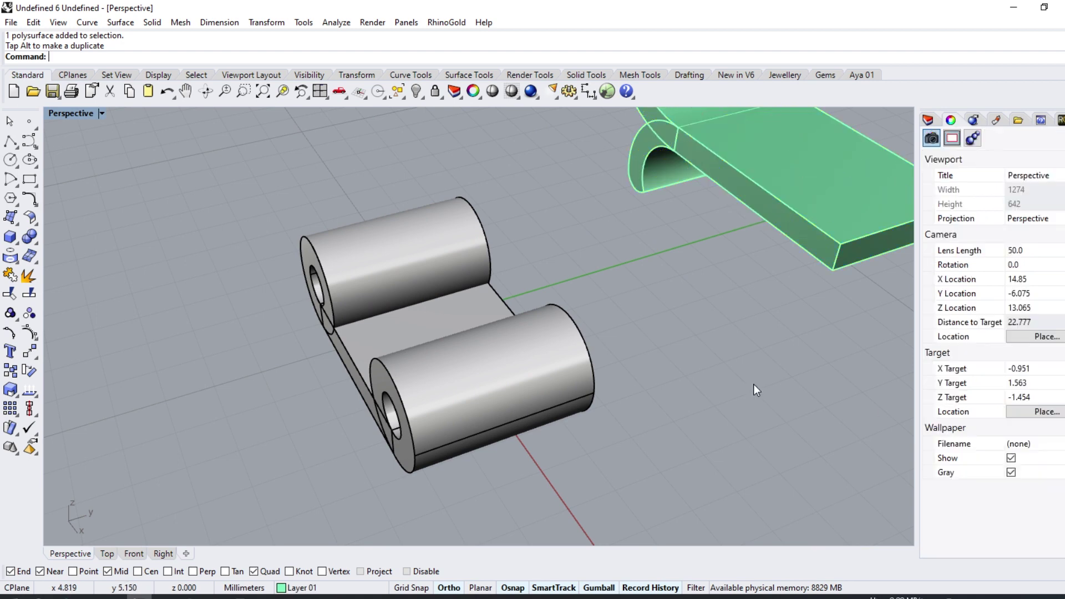
- Duplicate both end edges of the right cylinder as circles
mouse_move(753, 384)
right_mouse_down()
mouse_move(401, 381)
mouse_move(463, 399)
right_mouse_up()
scroll(454, 357, "up", 1)
scroll(455, 357, "up", 4)
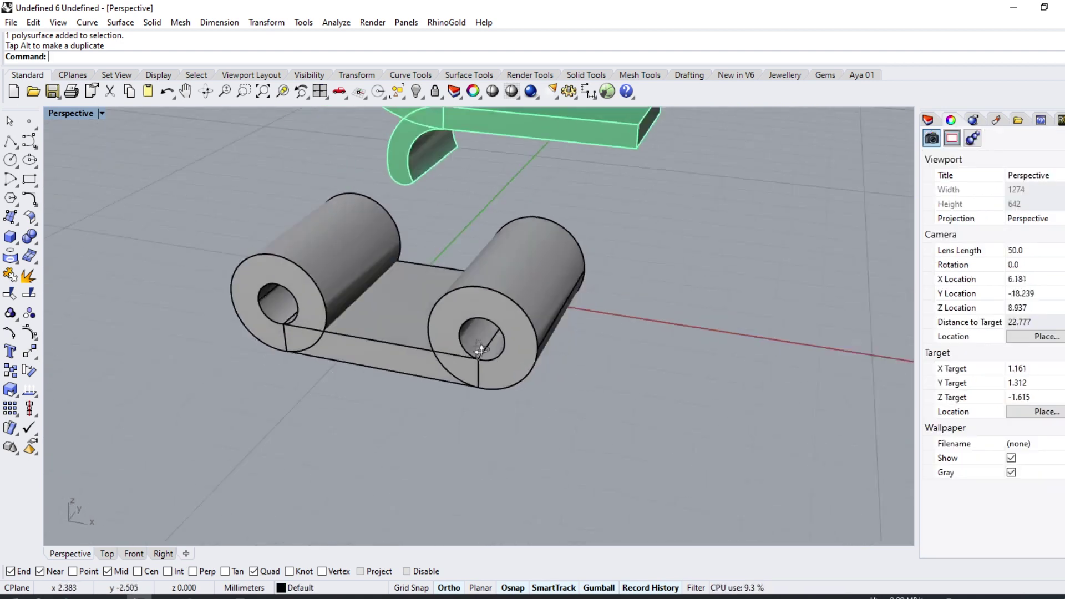
right_click_drag(455, 358, 475, 316)
left_click(475, 316)
key("Escape")
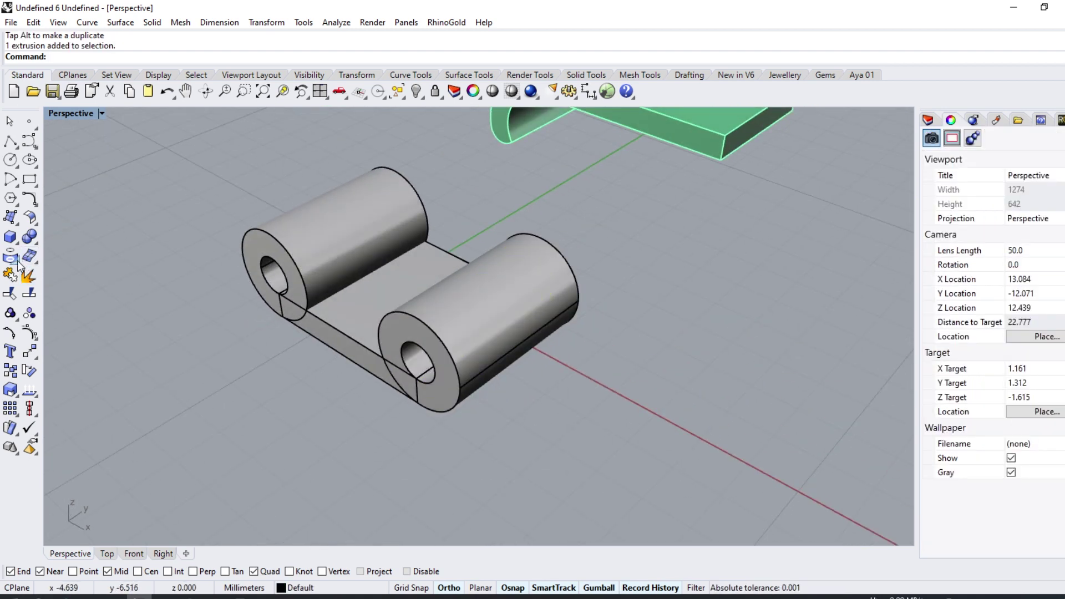
left_click(14, 265)
left_click(75, 272)
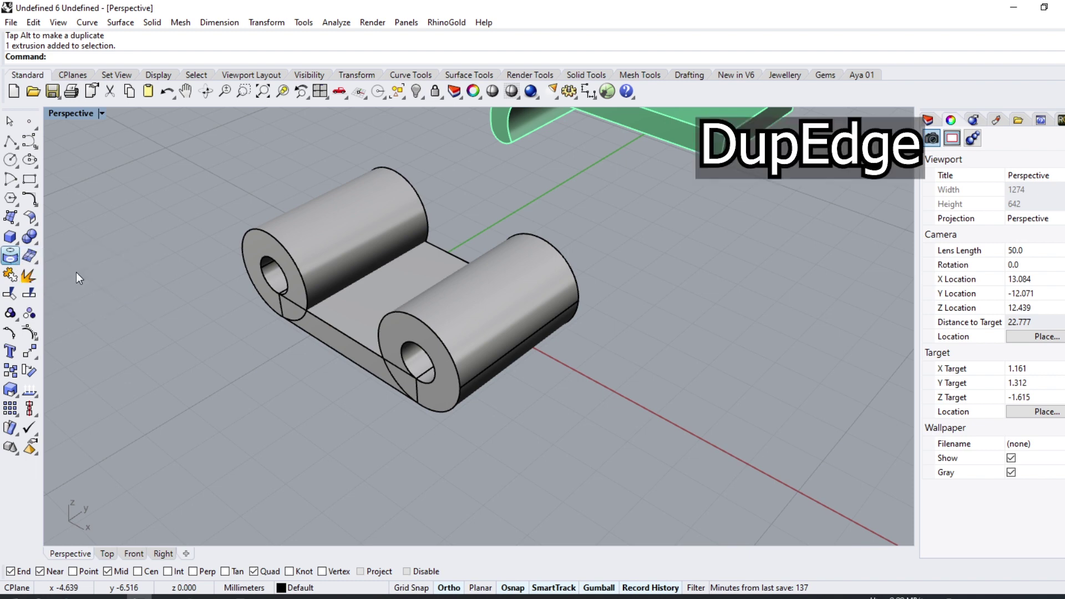
left_click(426, 321)
left_click(554, 244)
key("Return")
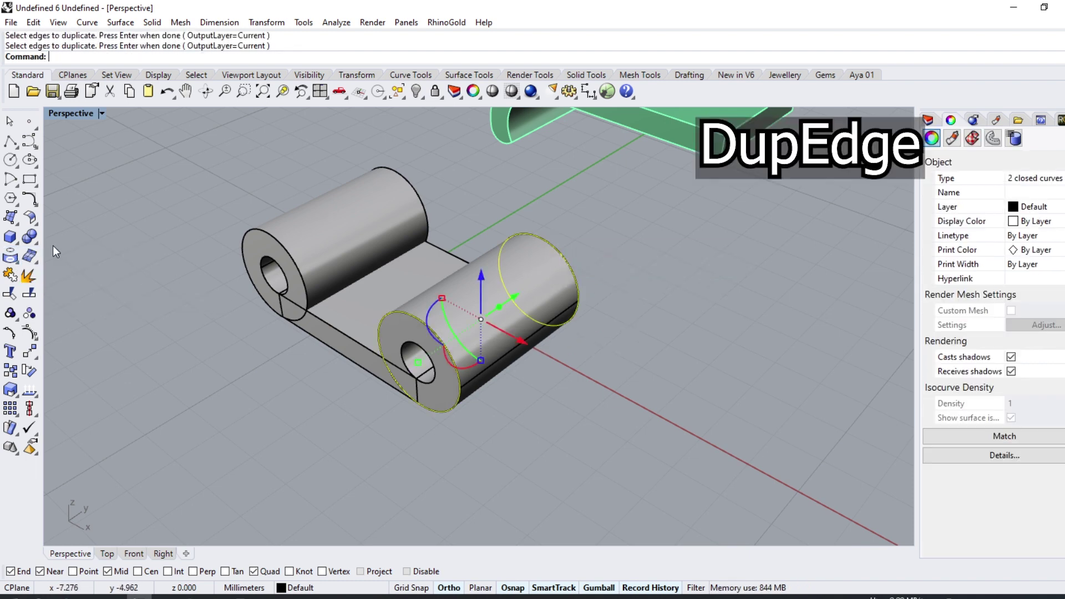
- Create 2 tween circles between the two end circles
left_click(38, 206)
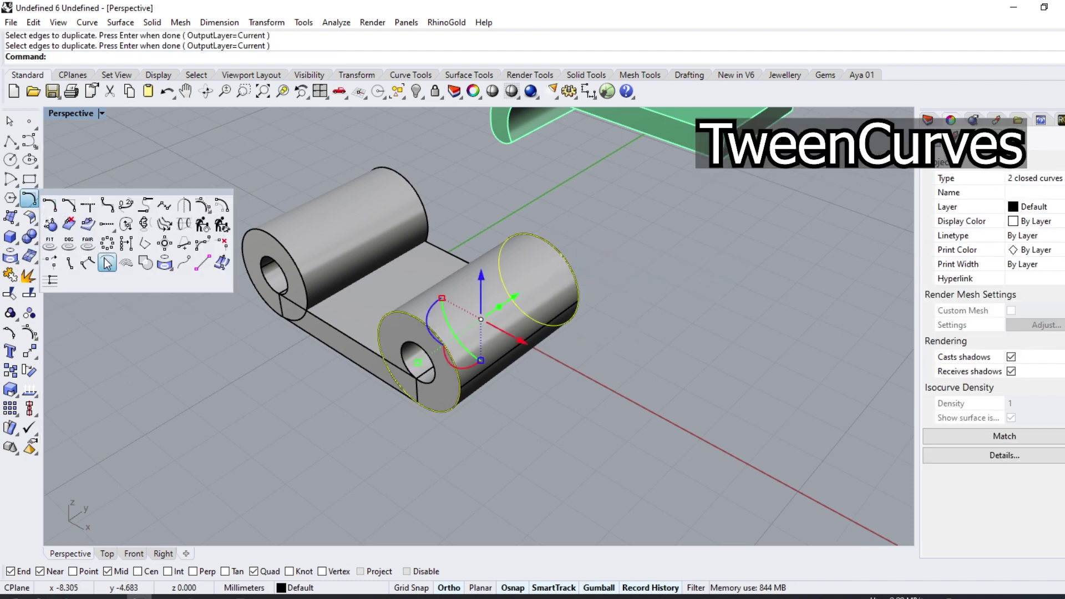
left_click(107, 263)
left_click(154, 57)
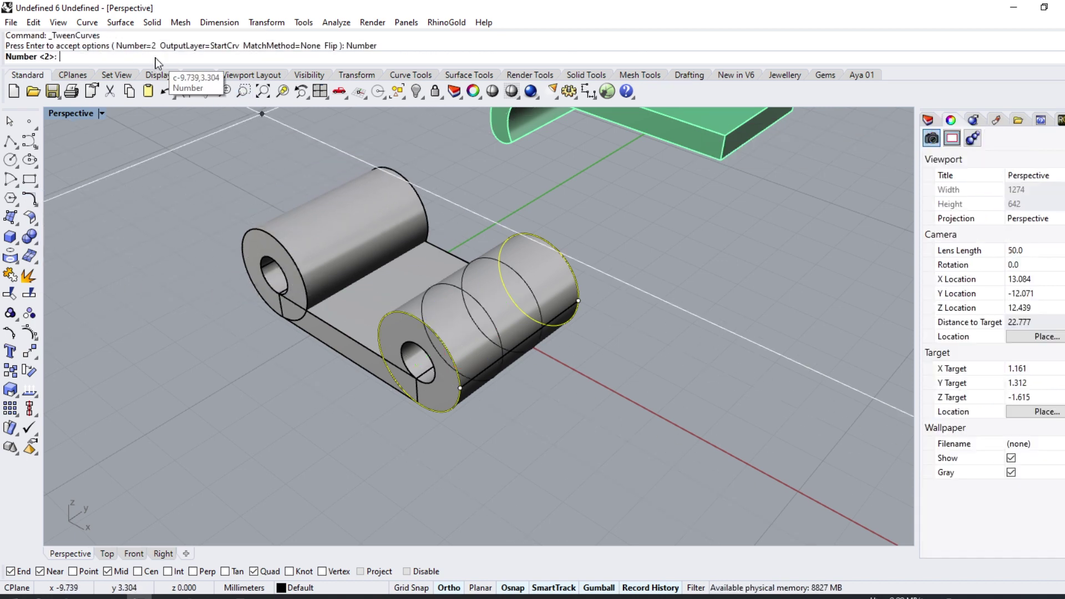
type("2")
key("Return")
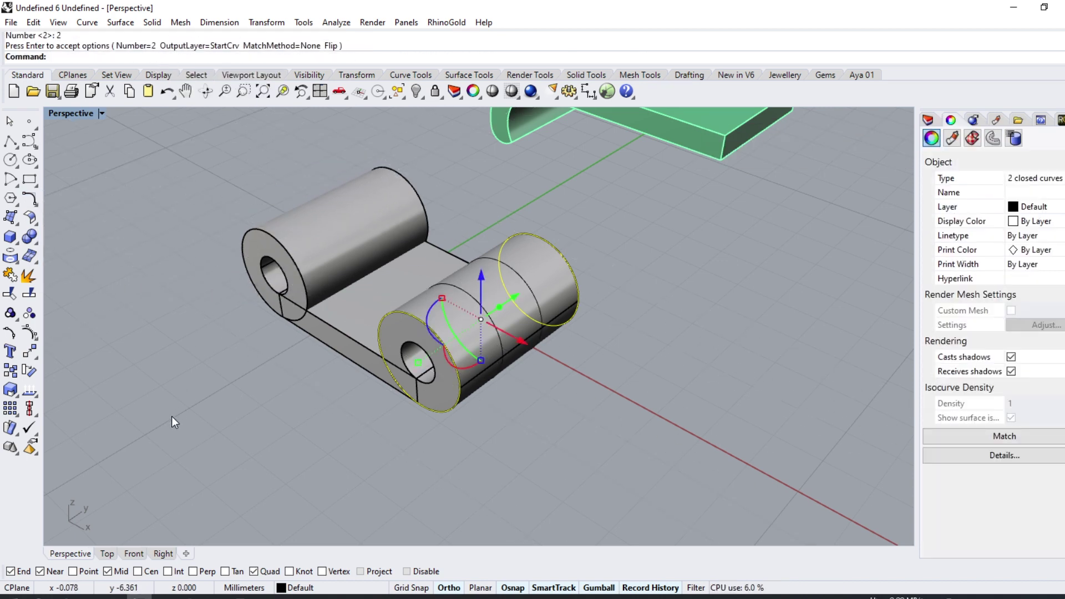
key("Escape")
- Wire-cut the right cylinder at a tween circle (BothSides=No, KeepAll=Yes) and slide a ring out
left_click(36, 244)
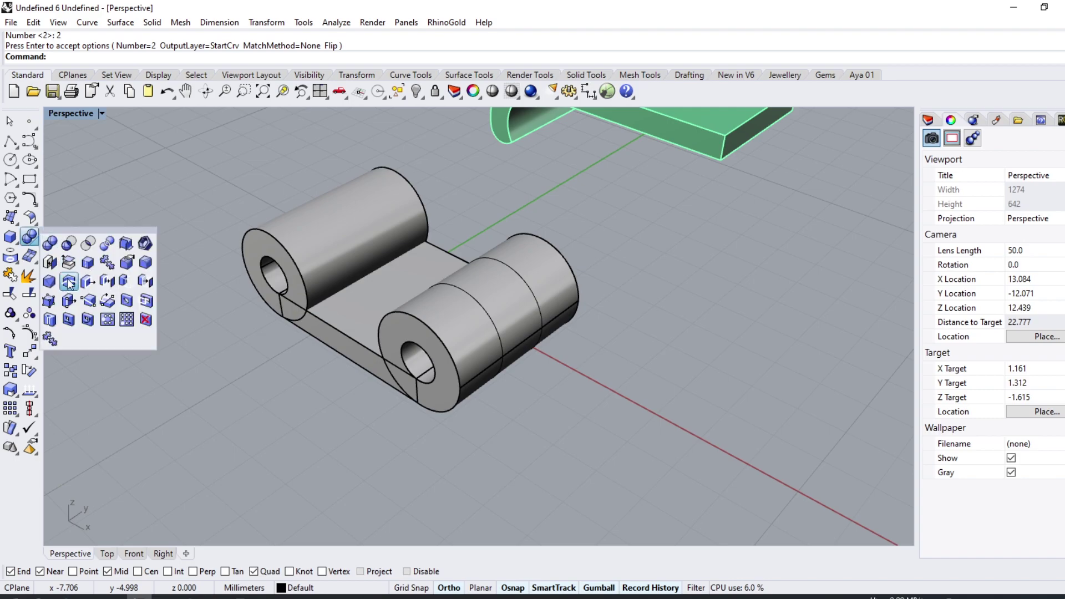
left_click(69, 284)
left_click(682, 422)
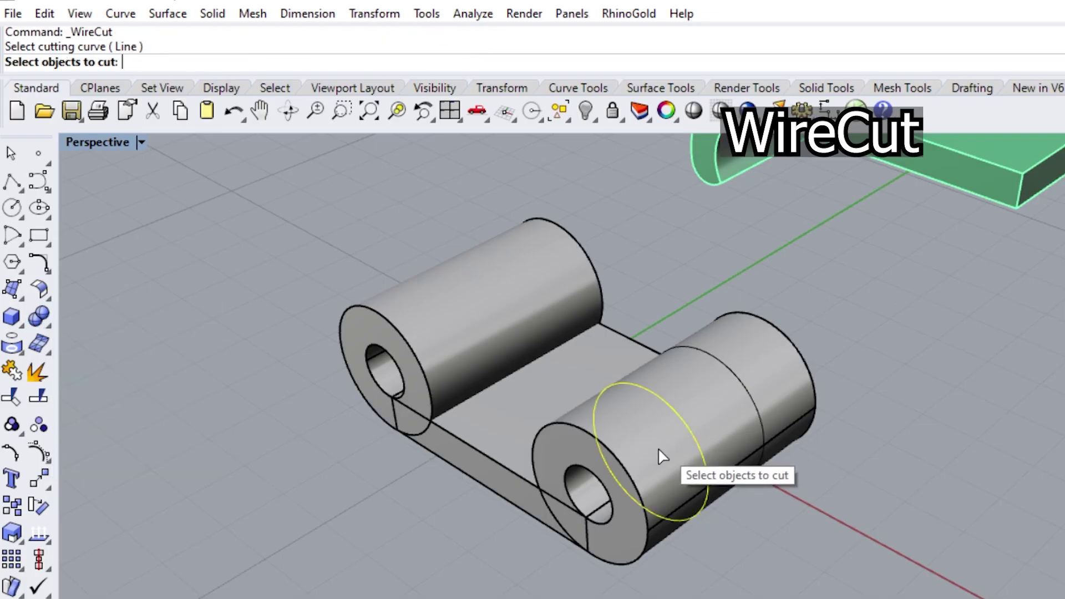
left_click(650, 482)
key("Return")
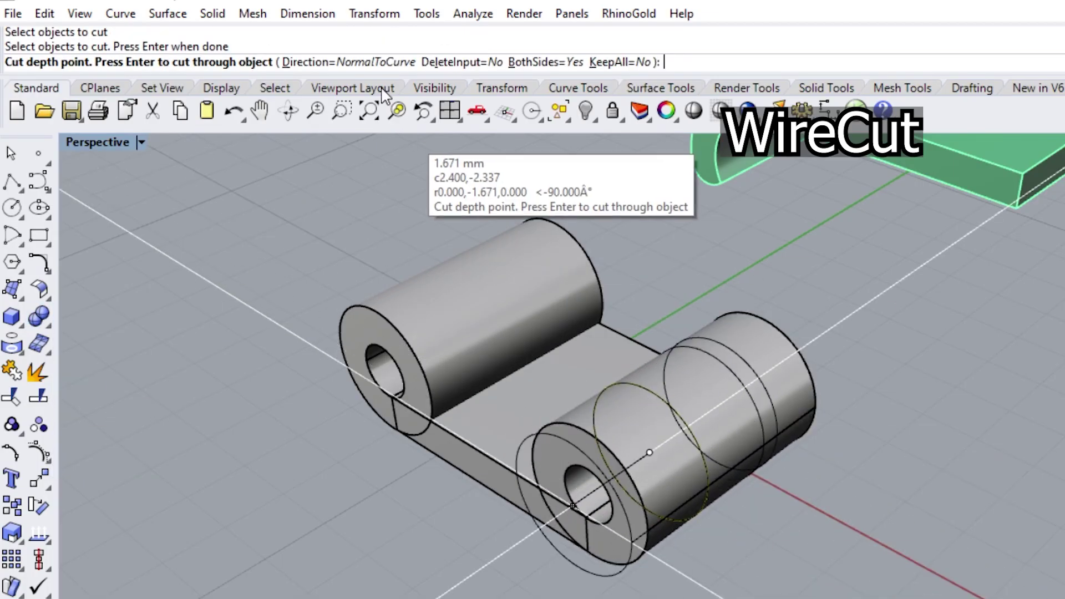
left_click(545, 62)
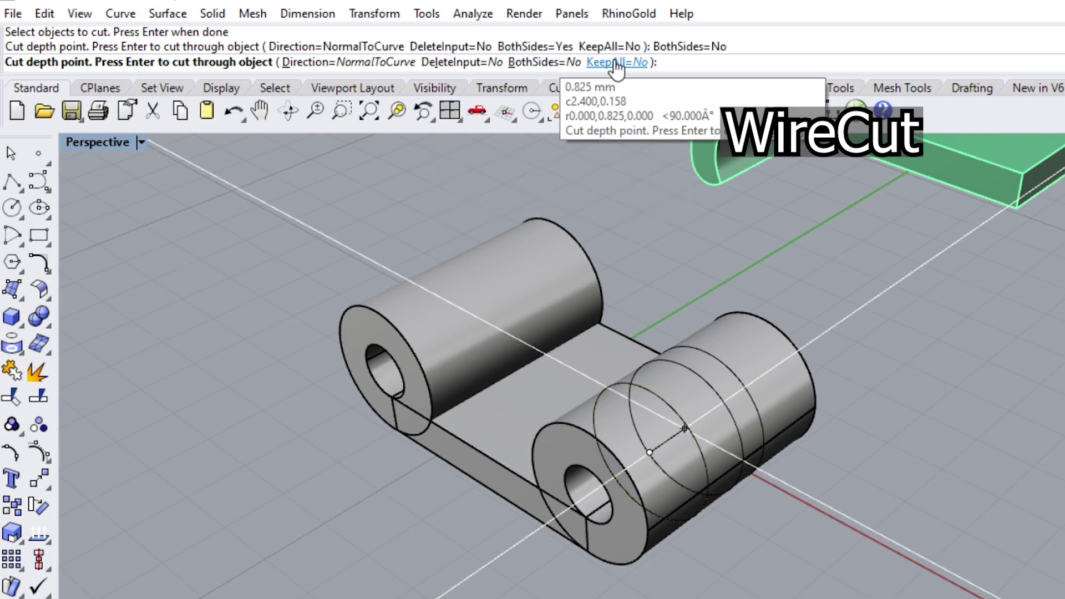
left_click(616, 62)
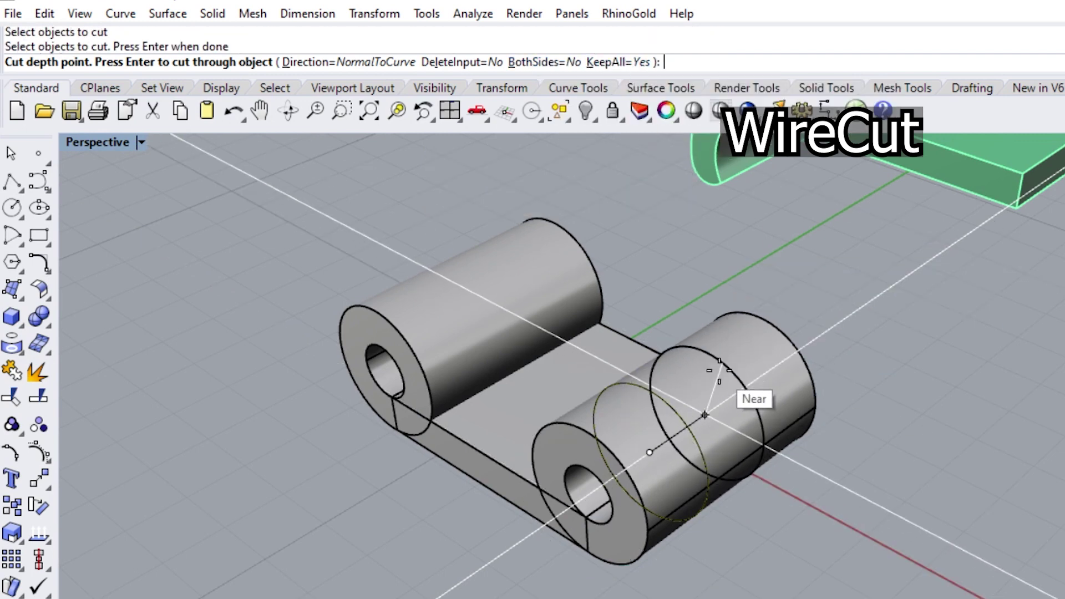
key("Return")
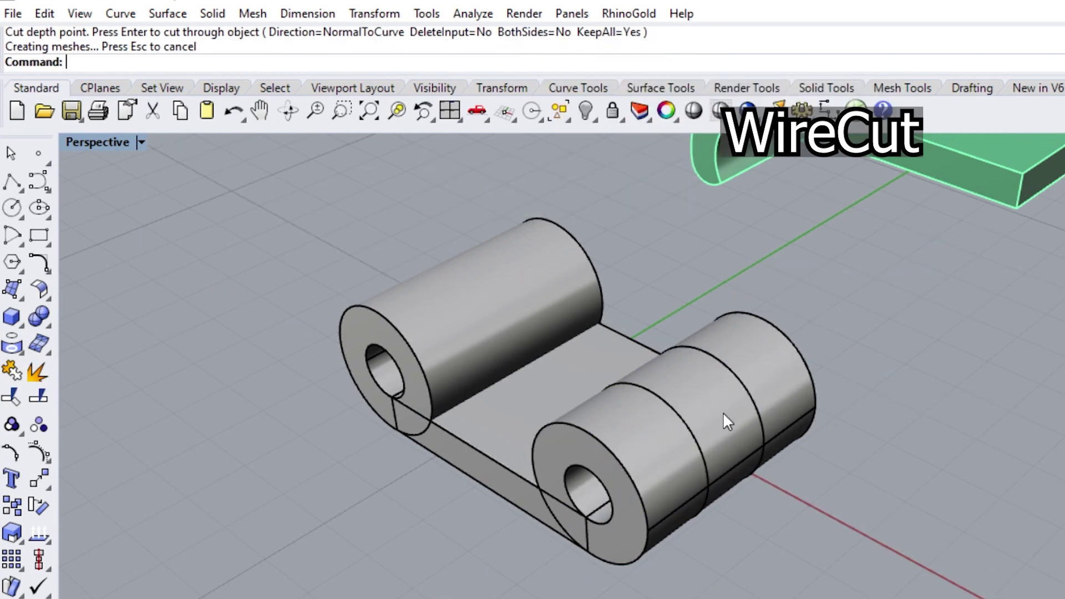
left_click(726, 422)
mouse_move(480, 283)
left_mouse_down()
mouse_move(730, 285)
mouse_move(799, 260)
left_mouse_up()
- Gumball-drag one cut ring into place under the green lever
mouse_move(706, 336)
right_mouse_down()
mouse_move(586, 296)
mouse_move(537, 404)
mouse_move(588, 276)
mouse_move(502, 254)
right_mouse_up()
scroll(468, 225, "up", 5)
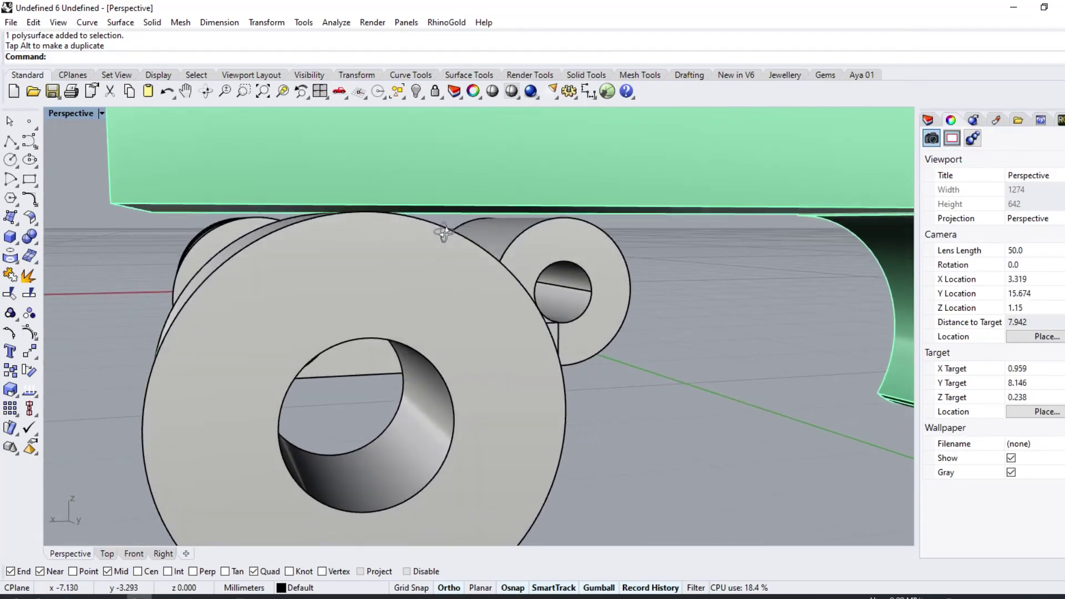
scroll(444, 231, "up", 3)
scroll(394, 199, "down", 5)
mouse_move(393, 199)
right_mouse_down()
mouse_move(635, 255)
mouse_move(481, 276)
mouse_move(568, 331)
right_mouse_up()
scroll(635, 255, "down", 2)
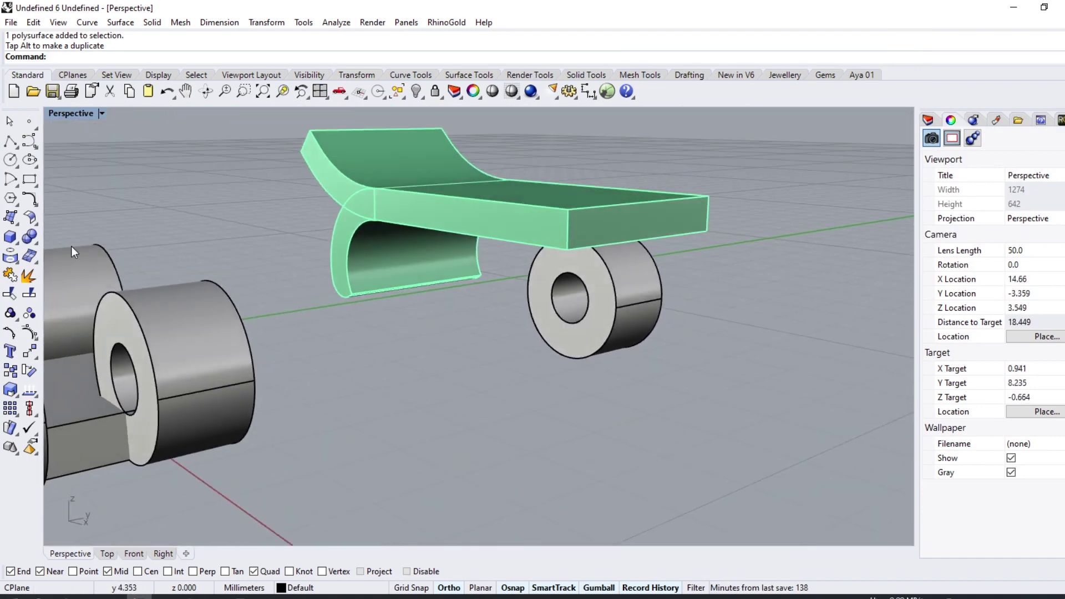
- Extrude the ring's seam edge upward to the lever's height with ExtrudeCrv
left_click(13, 240)
left_click(69, 269)
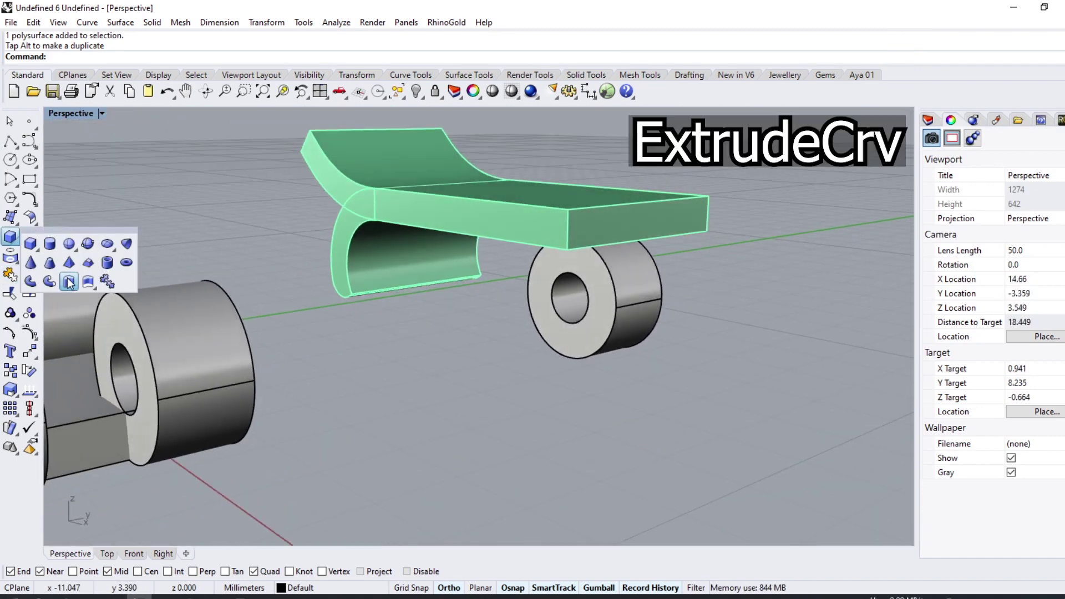
left_click(639, 305)
key("Return")
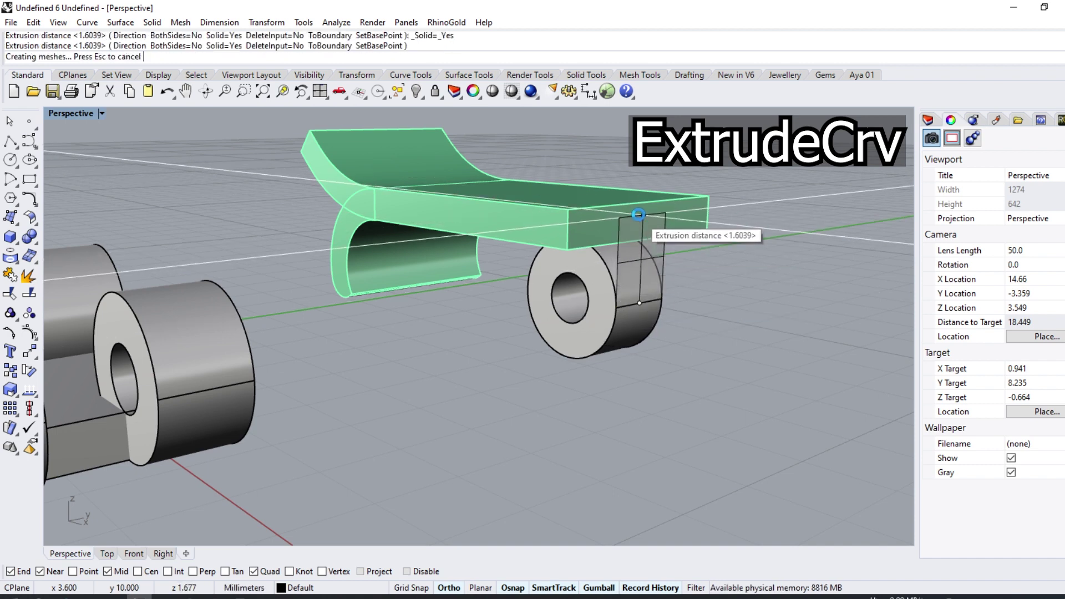
left_click(638, 214)
scroll(629, 256, "up", 3)
- Thicken the extruded strip into a solid upright plate with OffsetSrf
left_click(632, 258)
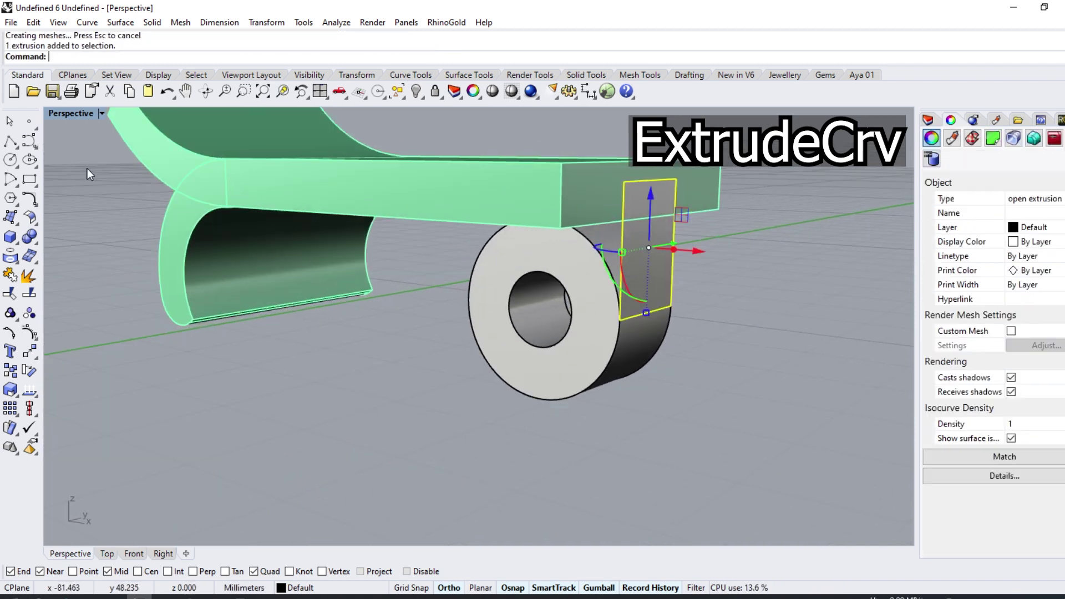
left_click(33, 234)
left_click(70, 245)
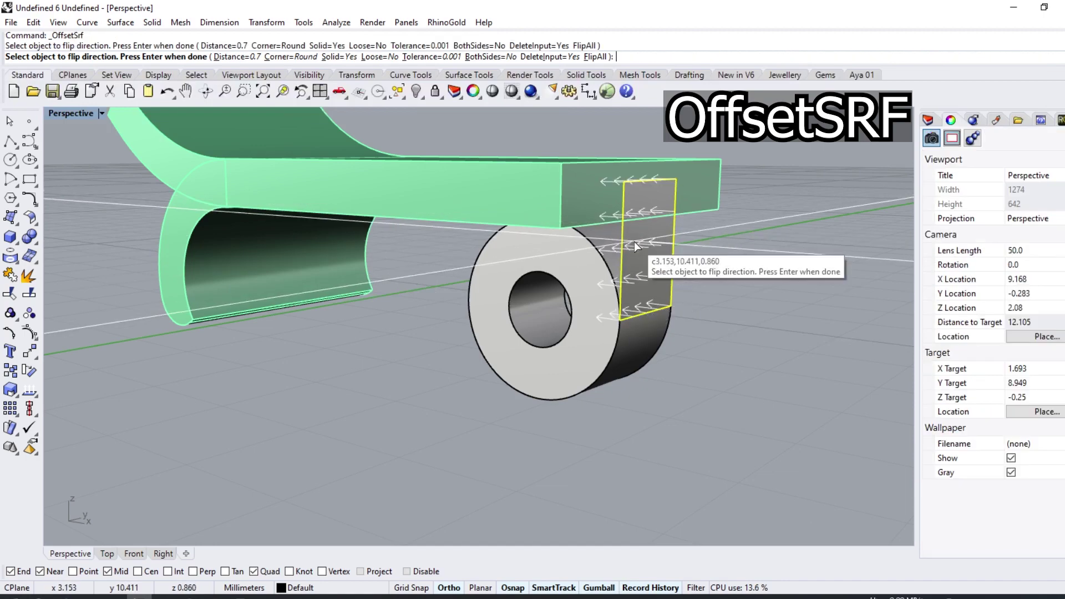
type("2")
key("Return")
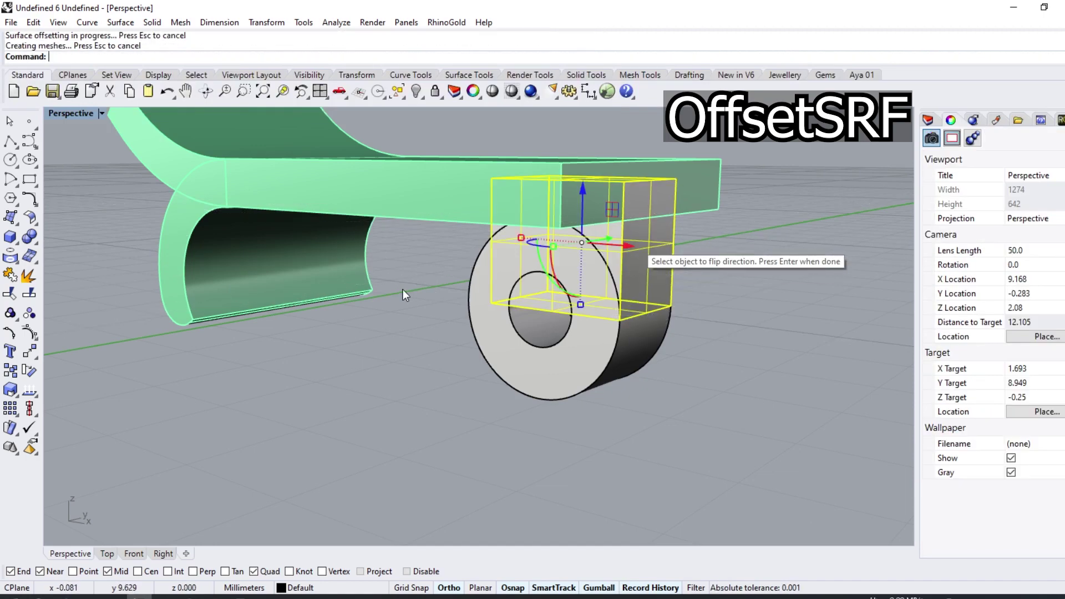
mouse_move(401, 288)
right_mouse_down()
mouse_move(360, 345)
mouse_move(242, 289)
right_mouse_up()
left_click(10, 258)
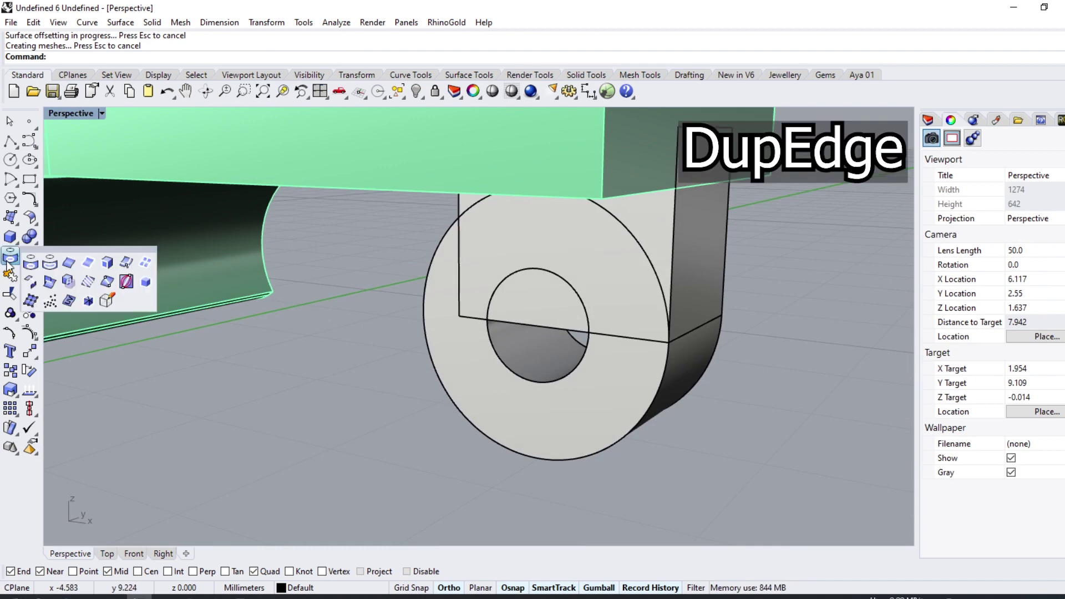
- Duplicate the ring's hole edge, then WireCut the plate with it, BothSides=Yes, removing the inner part
left_click(69, 261)
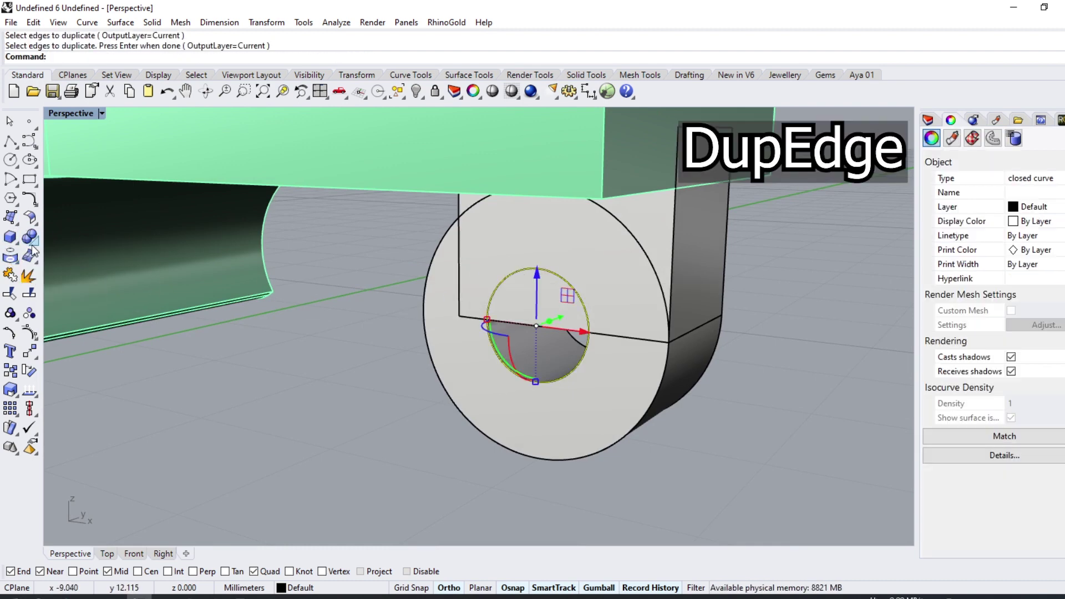
left_click(32, 246)
left_click(71, 282)
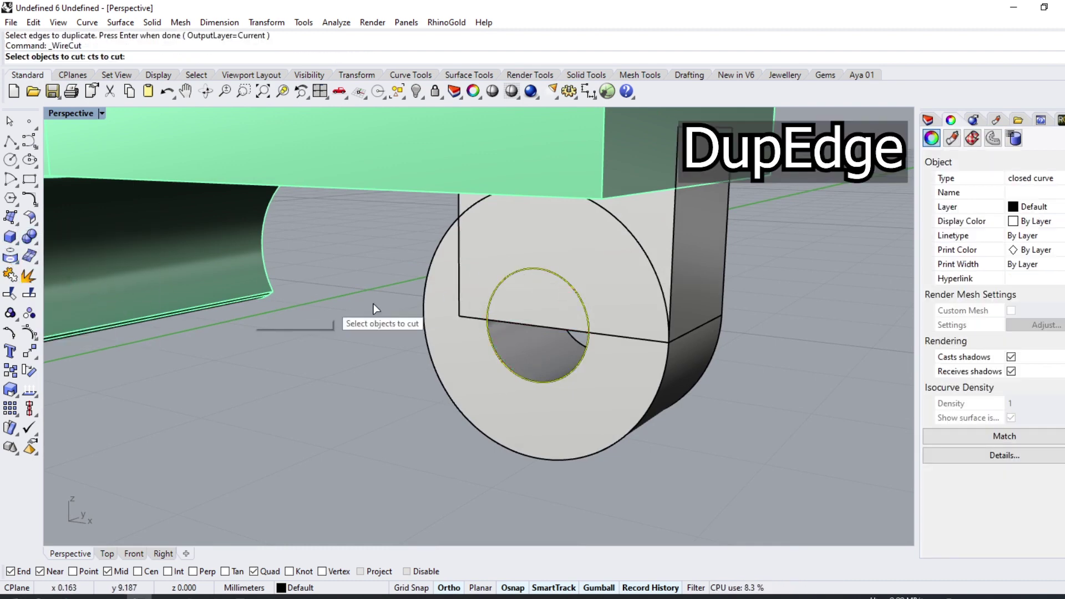
left_click(480, 441)
right_click_drag(481, 442, 460, 352)
key("Return")
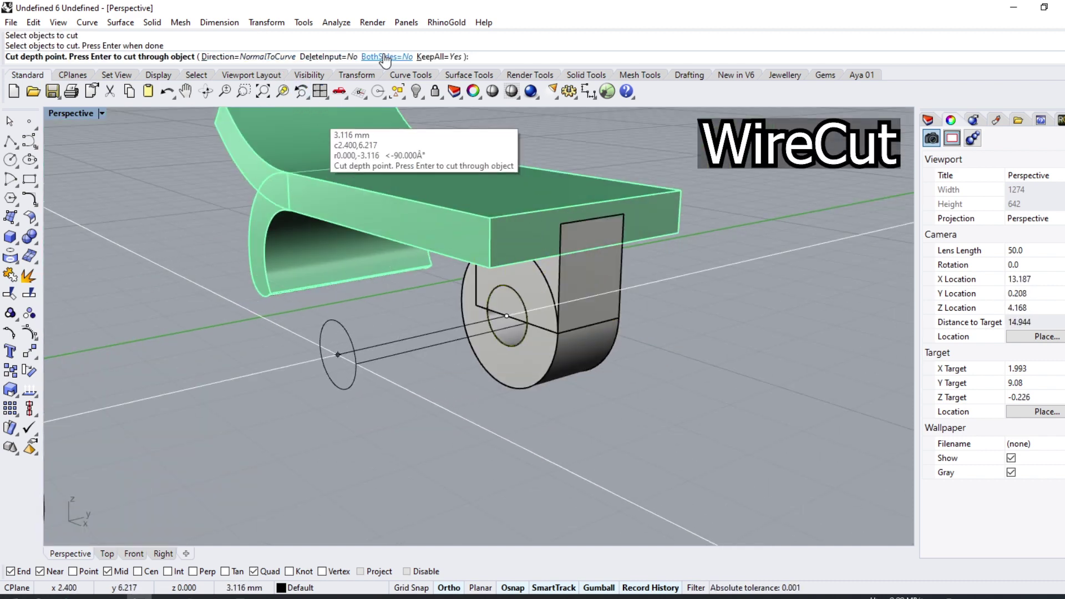
left_click(385, 57)
left_click(294, 338)
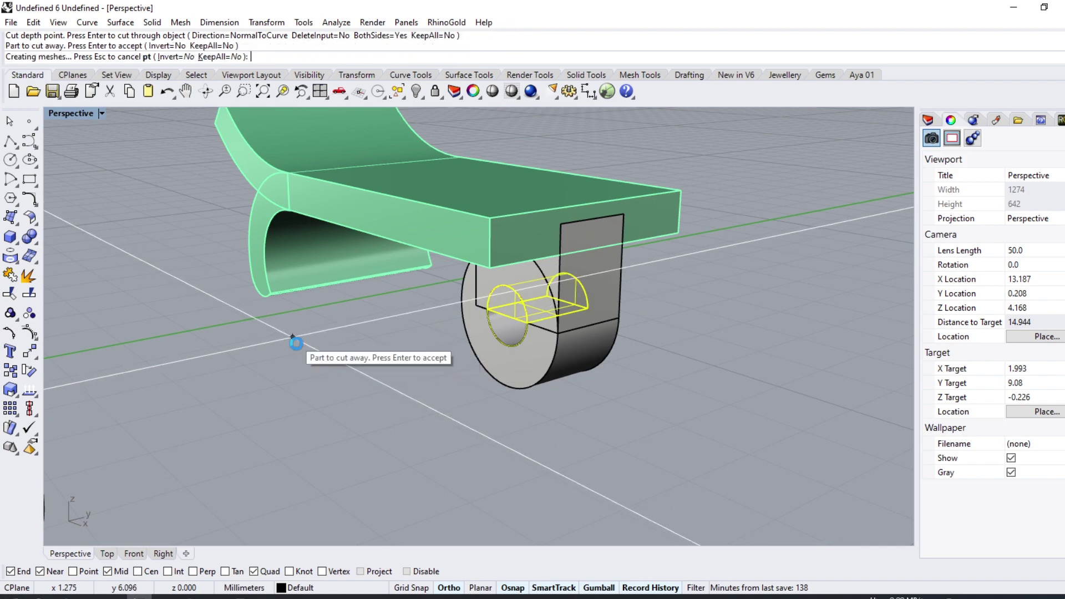
key("Return")
mouse_move(294, 339)
right_mouse_down()
mouse_move(480, 269)
mouse_move(452, 269)
mouse_move(440, 290)
mouse_move(259, 281)
mouse_move(397, 309)
mouse_move(542, 278)
mouse_move(238, 302)
mouse_move(198, 468)
right_mouse_up()
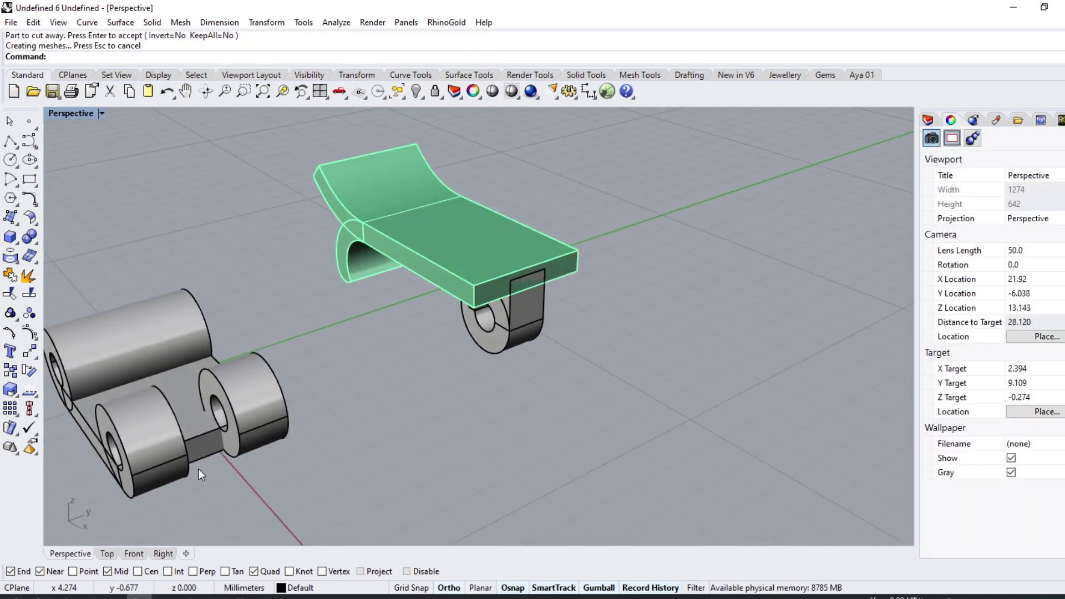
scroll(198, 468, "up", 4)
- Extract a copy of the ring's outer surface and move it beside the hinge frame
left_click(643, 282)
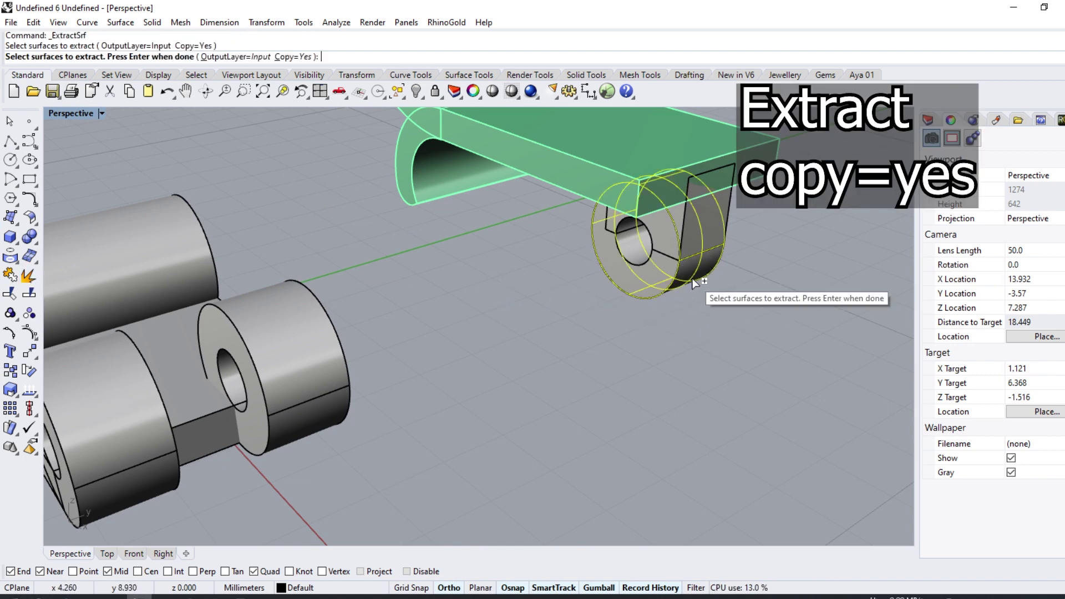
key("Return")
scroll(594, 280, "down", 6)
left_click_drag(657, 245, 290, 388)
key("Escape")
right_click_drag(335, 441, 185, 349)
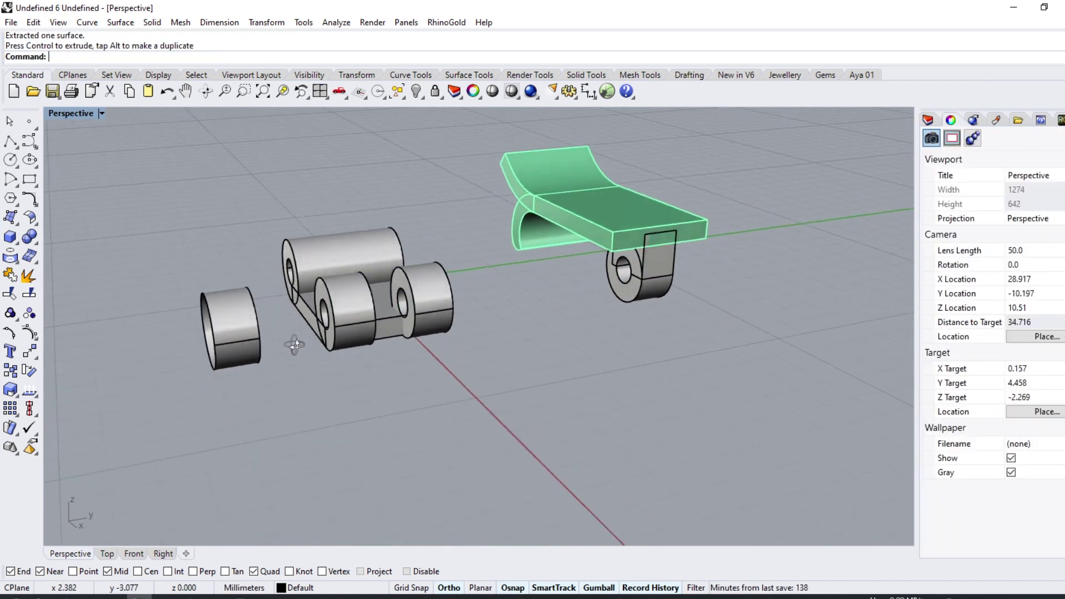
scroll(224, 327, "up", 3)
- Cap the surface copy into a closed solid cylinder and shift it -5 mm along its axis
left_click(244, 333)
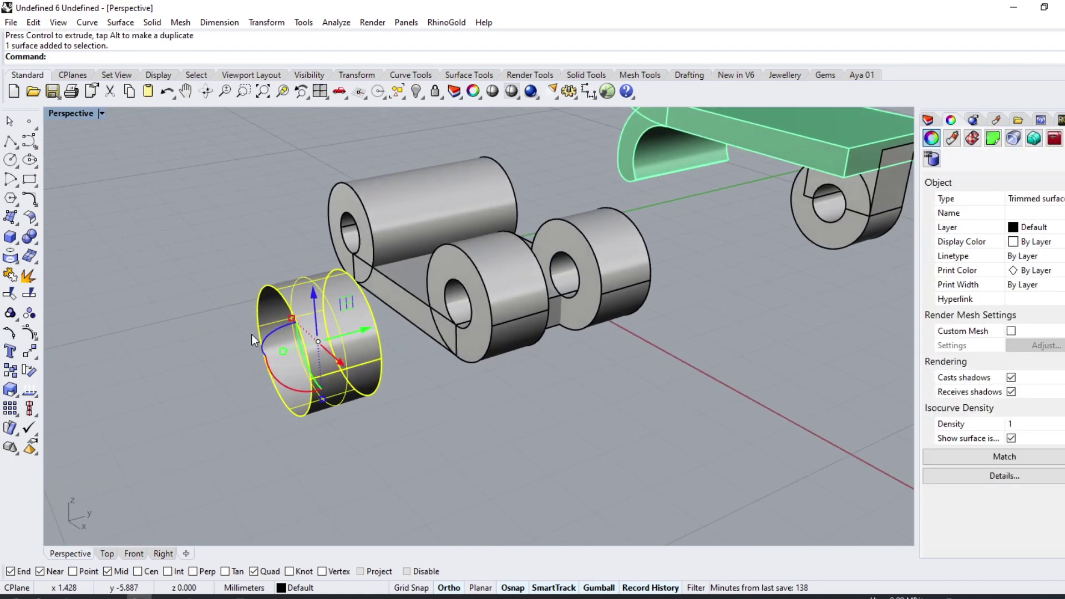
type("Cap")
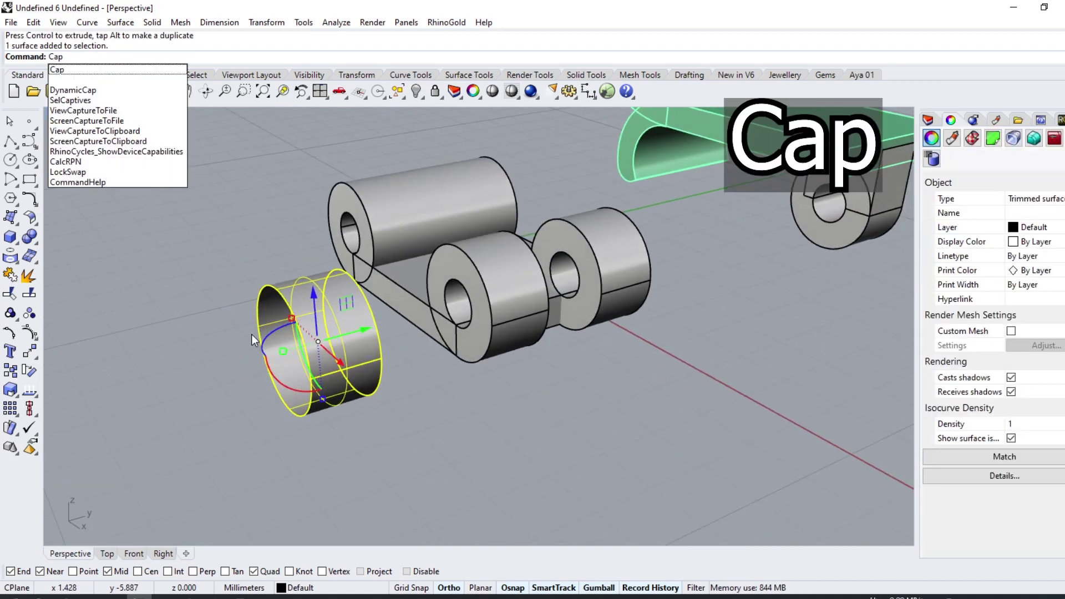
key("Return")
mouse_move(252, 334)
right_mouse_down()
mouse_move(445, 339)
mouse_move(211, 400)
right_mouse_up()
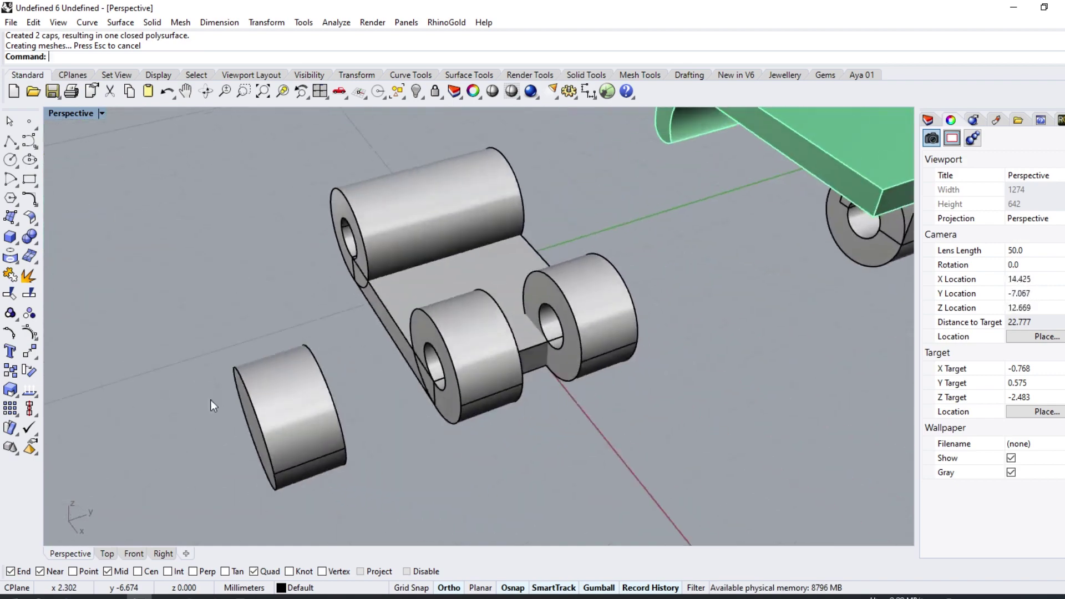
left_click(434, 267)
right_click_drag(434, 267, 474, 288)
left_click_drag(474, 287, 382, 326)
left_click(381, 439)
mouse_move(380, 439)
right_mouse_down()
mouse_move(264, 199)
mouse_move(48, 235)
right_mouse_up()
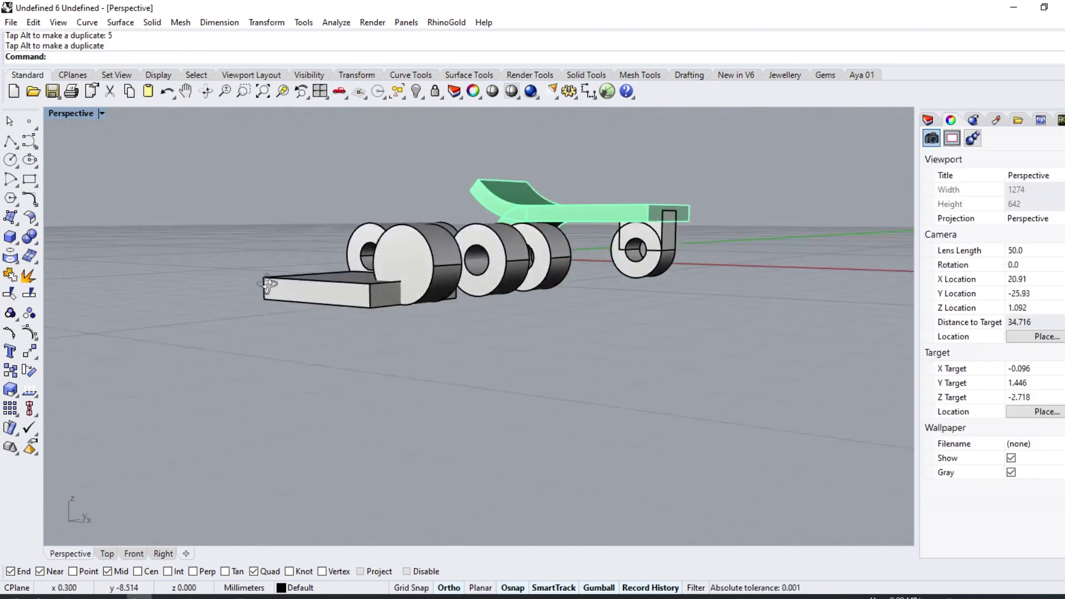
- Subtract the capped cylinder from the flat plate with BooleanDifference
left_click(38, 242)
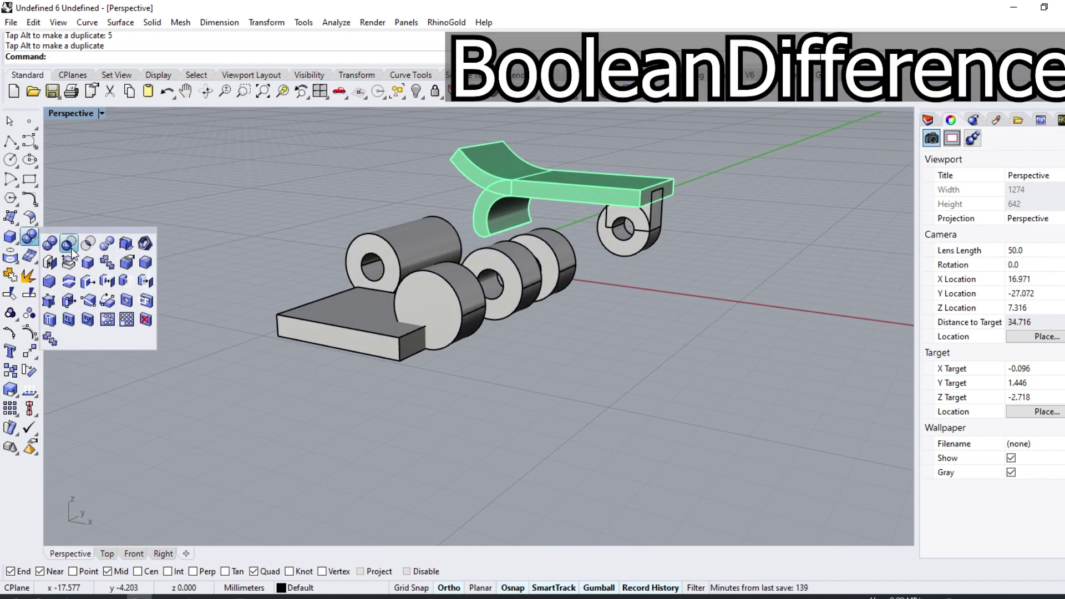
left_click(70, 242)
left_click(292, 318)
key("Return")
left_click(422, 333)
key("Return")
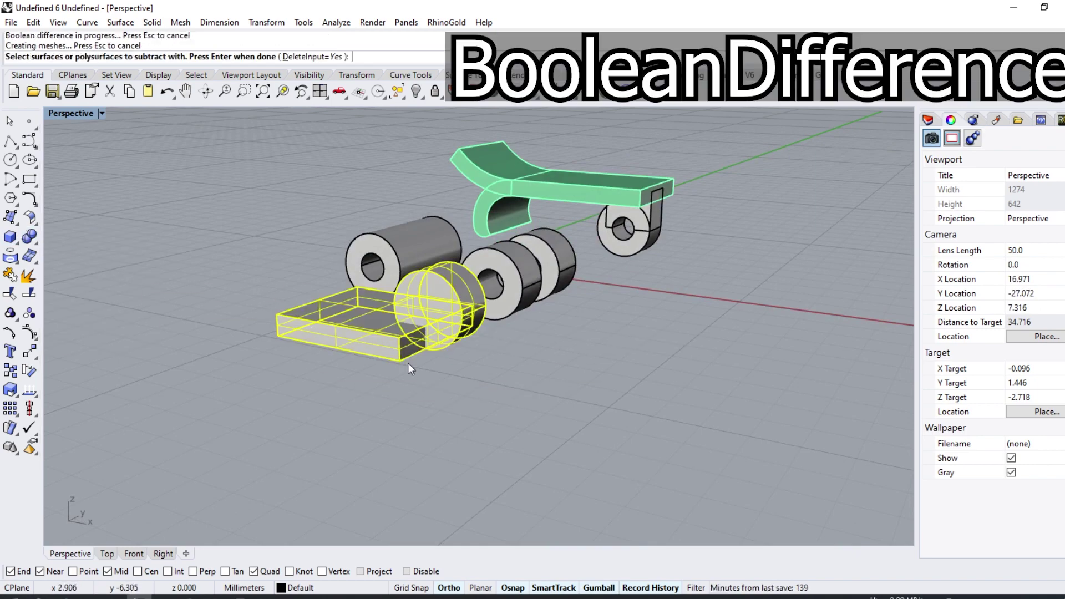
right_click_drag(407, 362, 271, 427)
key("Return")
- Slide the notched plate about 4 mm onto the hinge cylinders
left_click(294, 340)
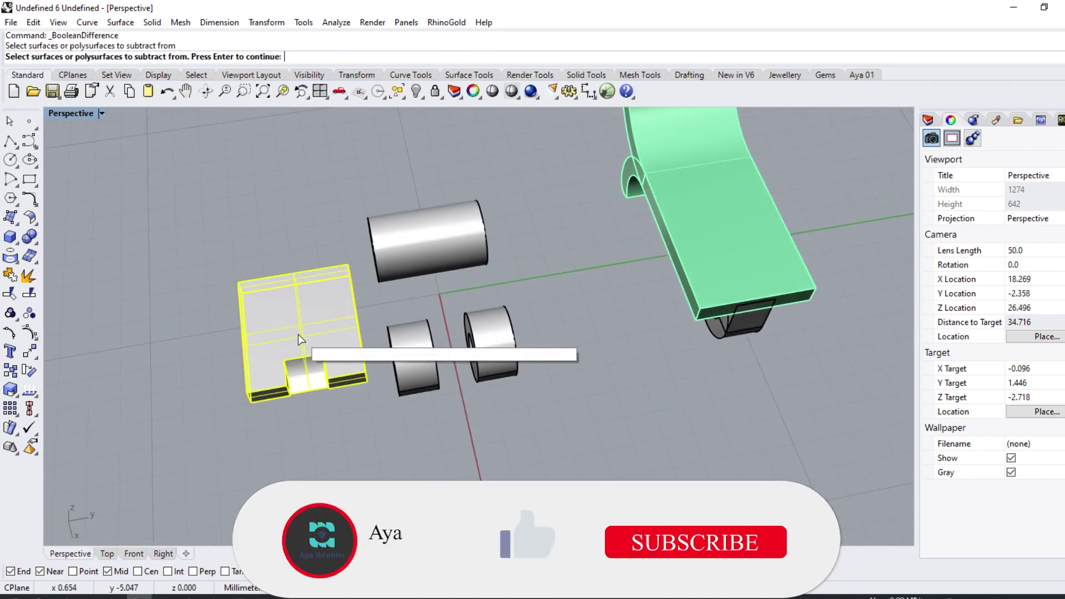
left_click_drag(361, 325, 464, 313)
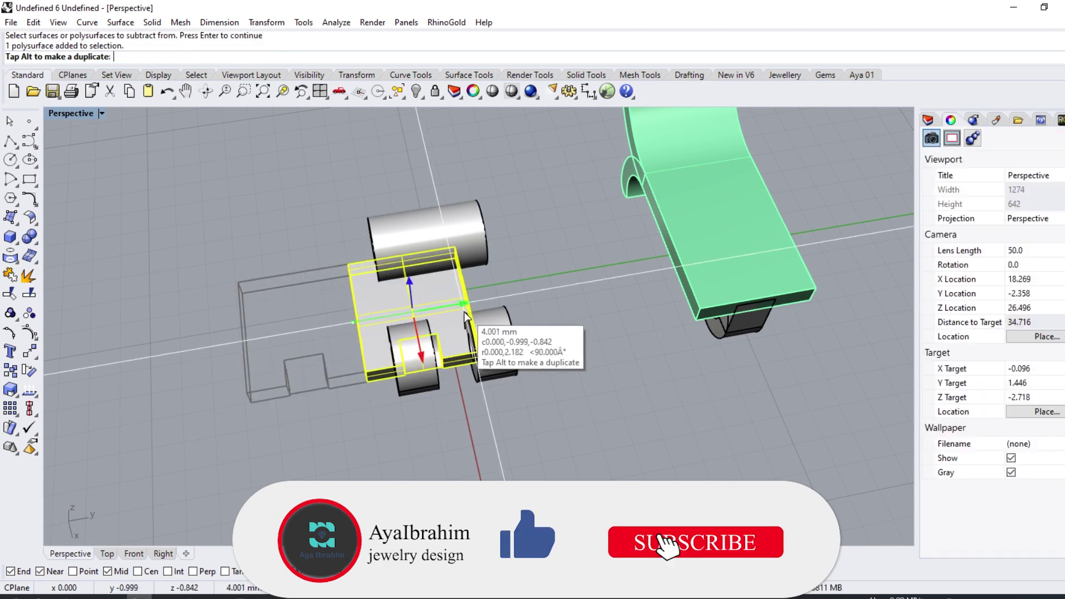
left_click(531, 401)
mouse_move(451, 361)
right_mouse_down()
mouse_move(500, 289)
mouse_move(532, 435)
mouse_move(468, 404)
mouse_move(504, 364)
mouse_move(470, 396)
right_mouse_up()
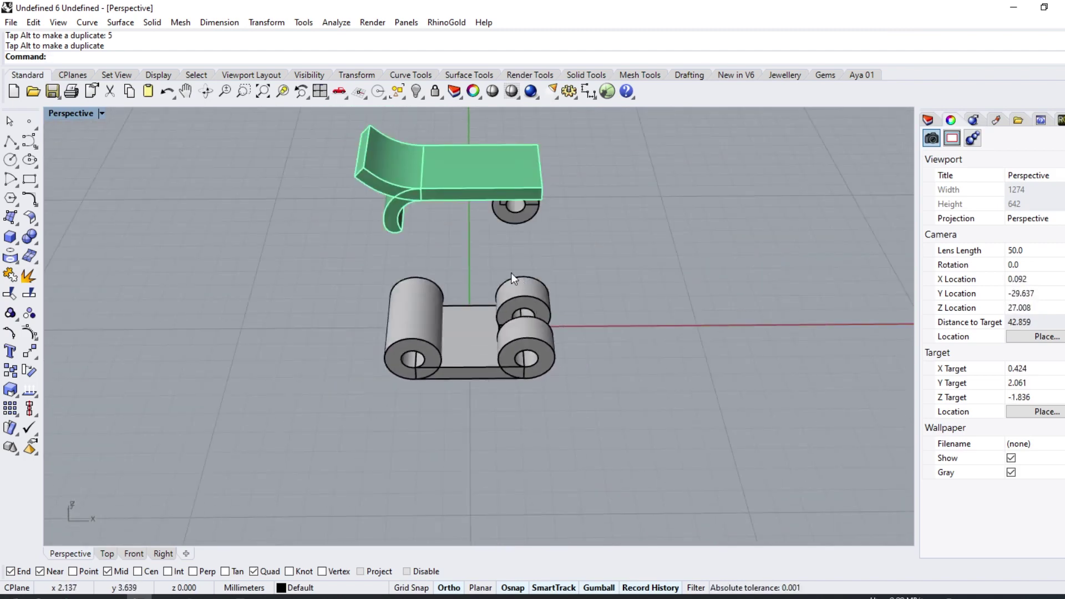
- Window-select the lower plate and cylinders, group them, and set their layer to Layer 02
left_click_drag(600, 265, 283, 383)
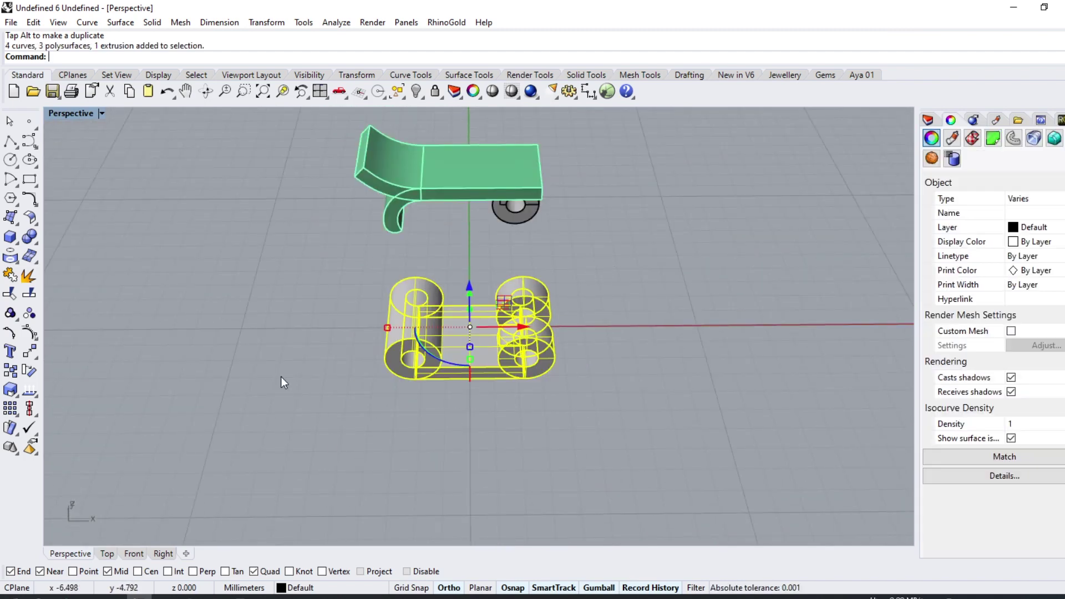
left_click(1021, 268)
key("Escape")
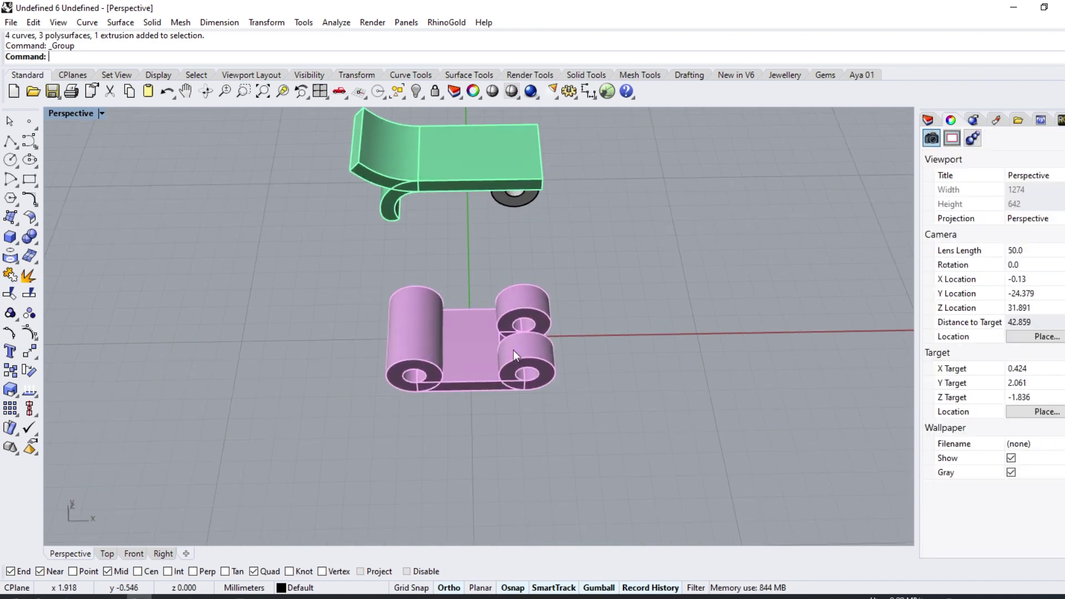
right_click_drag(514, 351, 601, 178)
left_click_drag(601, 178, 332, 299)
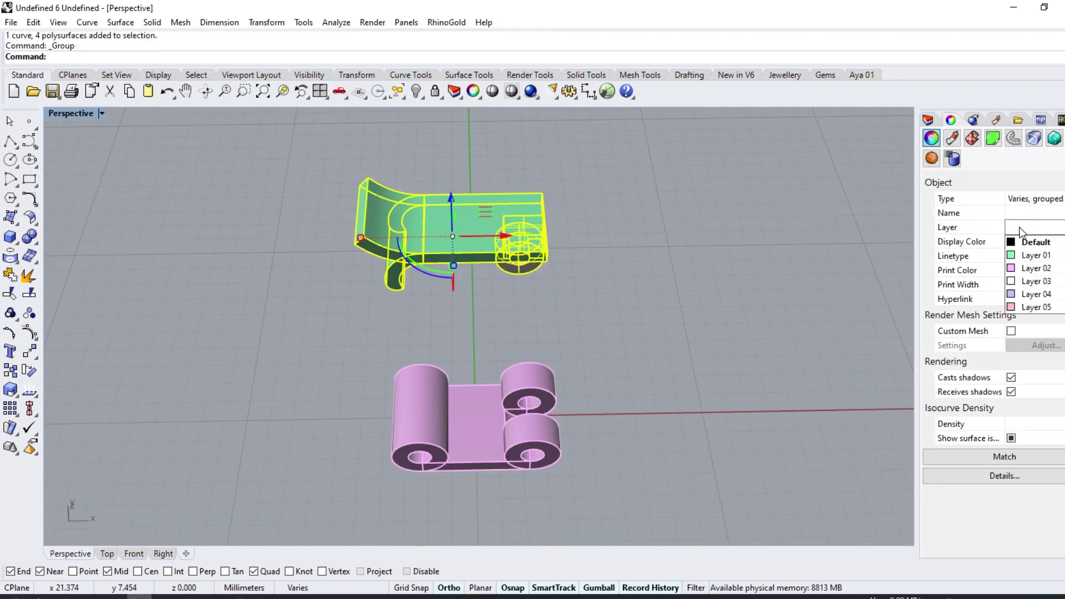
left_click(1023, 255)
key("Escape")
mouse_move(499, 332)
right_mouse_down()
mouse_move(442, 378)
mouse_move(418, 374)
mouse_move(458, 265)
right_mouse_up()
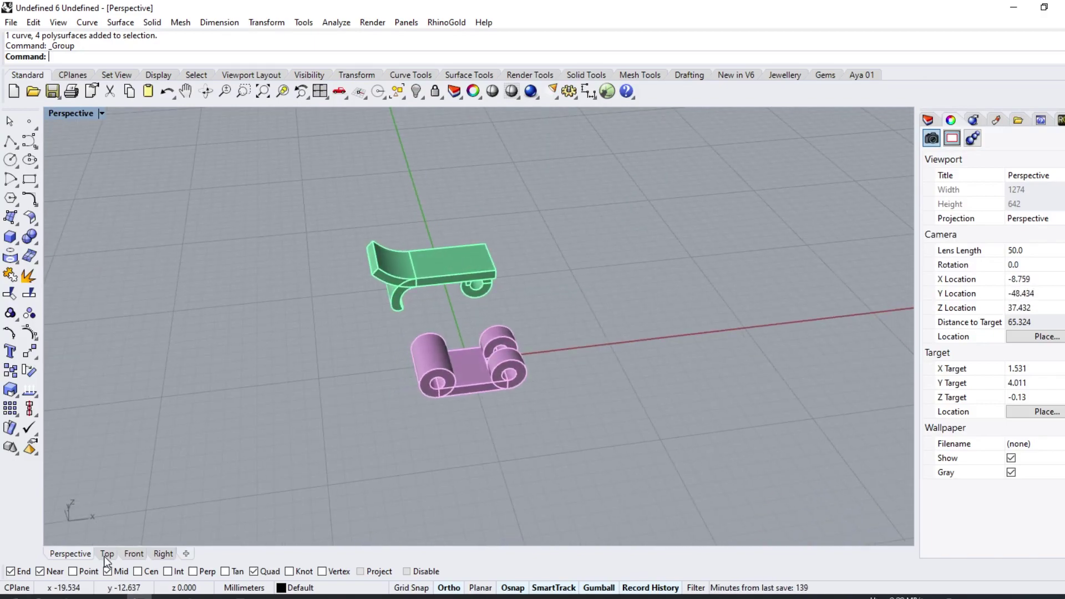
right_click_drag(285, 381, 424, 369)
scroll(558, 335, "up", 5)
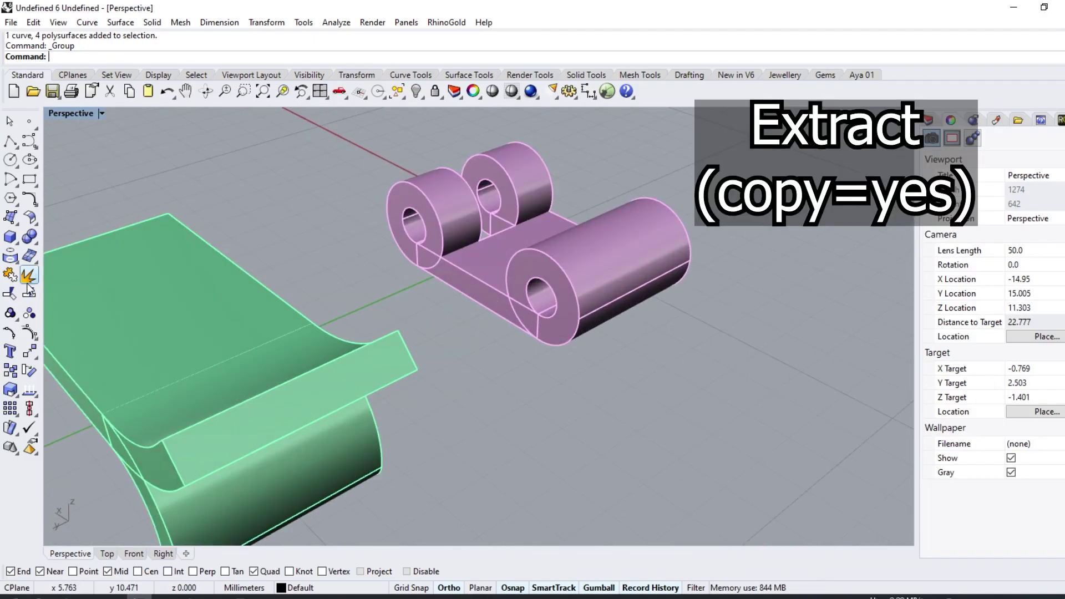
- Extract a copy of the cylinder's end ring face to Default layer and hide Layers 01 and 02
left_click(528, 262)
key("Return")
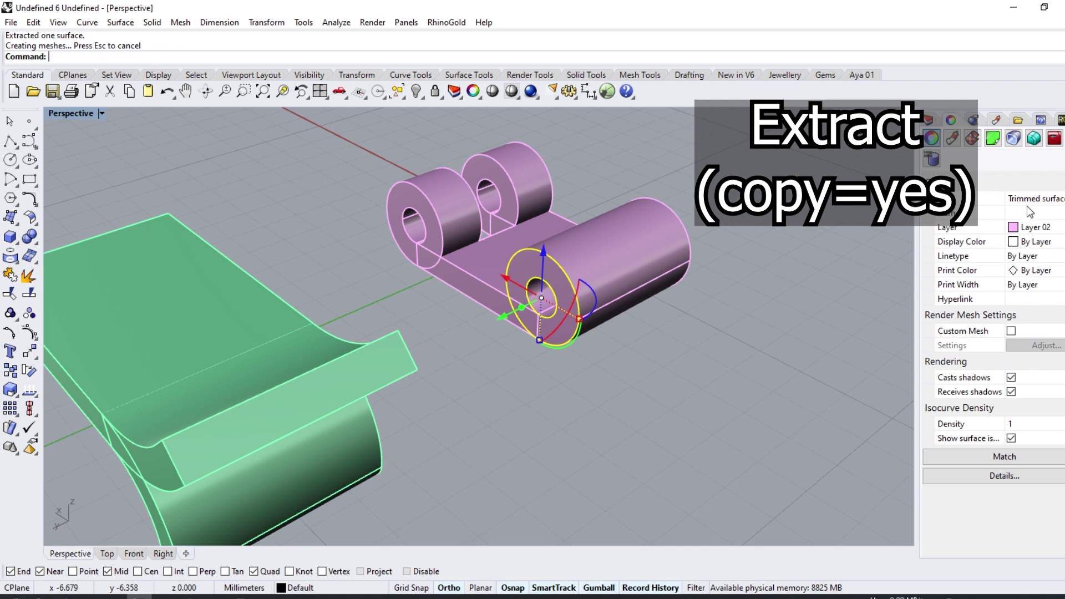
left_click(1019, 243)
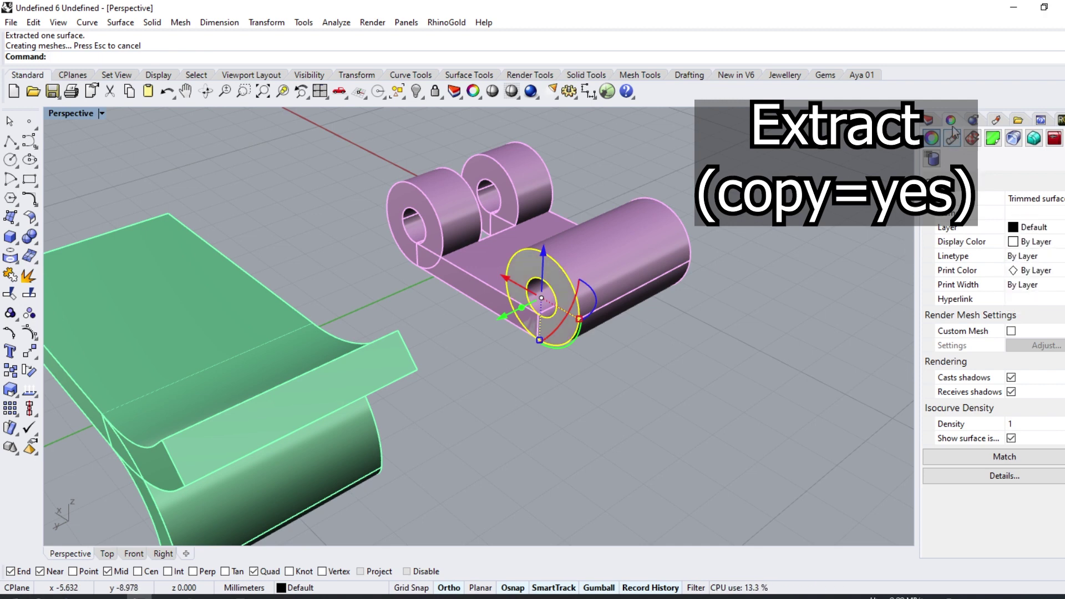
left_click(928, 120)
left_click(991, 178)
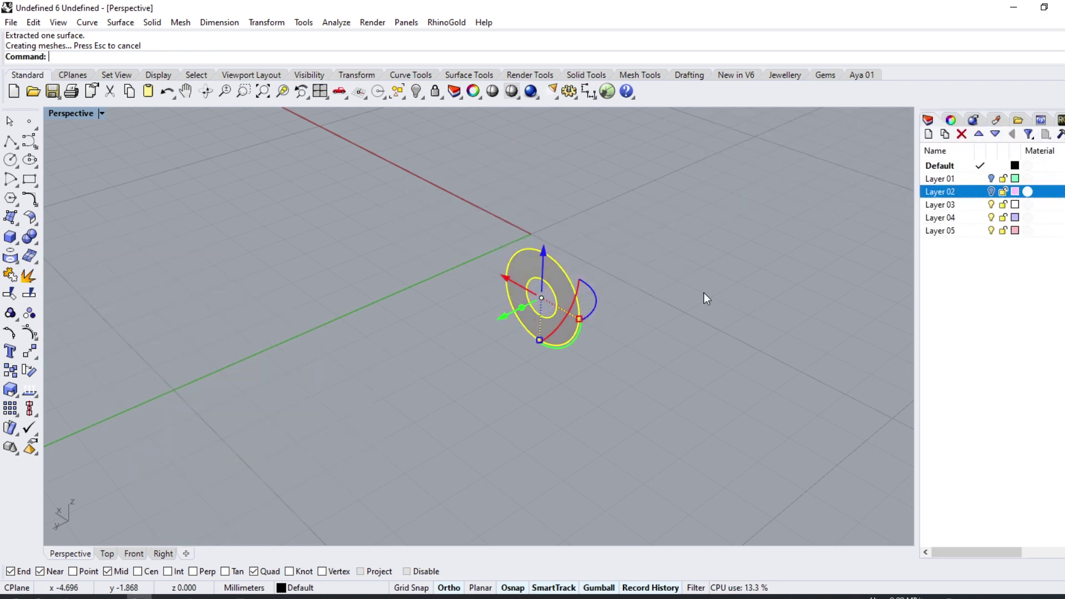
mouse_move(693, 295)
right_mouse_down()
mouse_move(546, 277)
mouse_move(332, 337)
mouse_move(60, 478)
right_mouse_up()
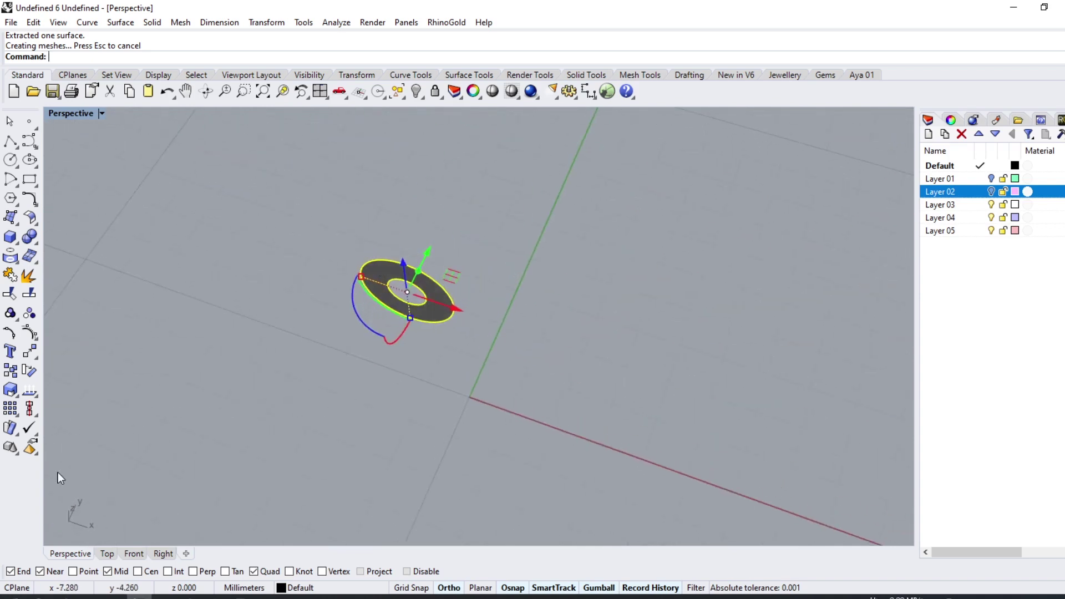
left_click(108, 553)
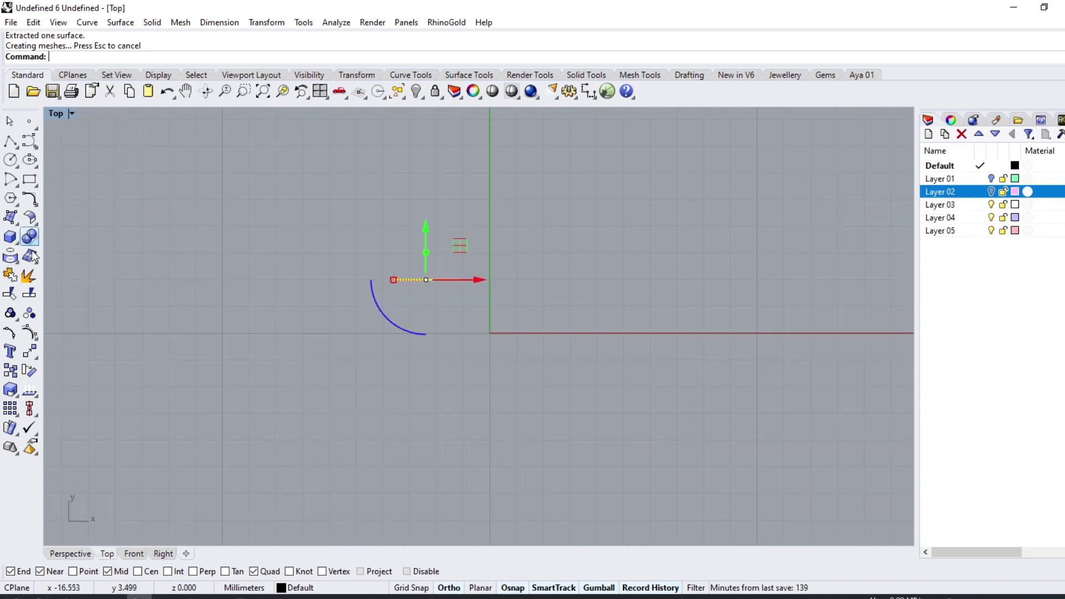
left_click(70, 553)
mouse_move(235, 409)
right_mouse_down()
mouse_move(506, 266)
mouse_move(284, 294)
right_mouse_up()
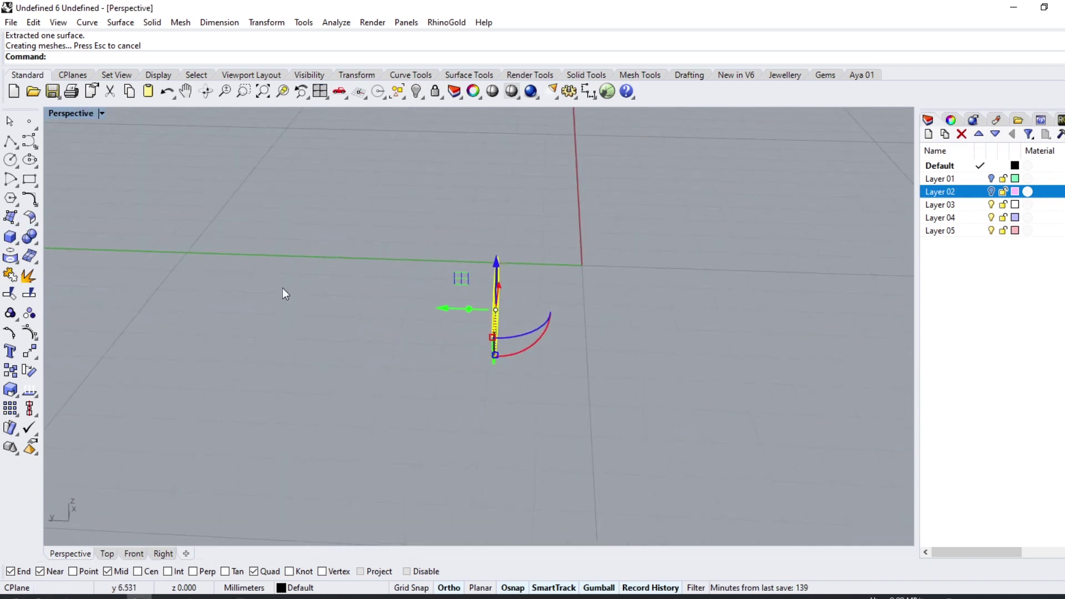
- Thicken the ring face by 2 into a short solid cylinder with OffsetSrf
left_click(32, 261)
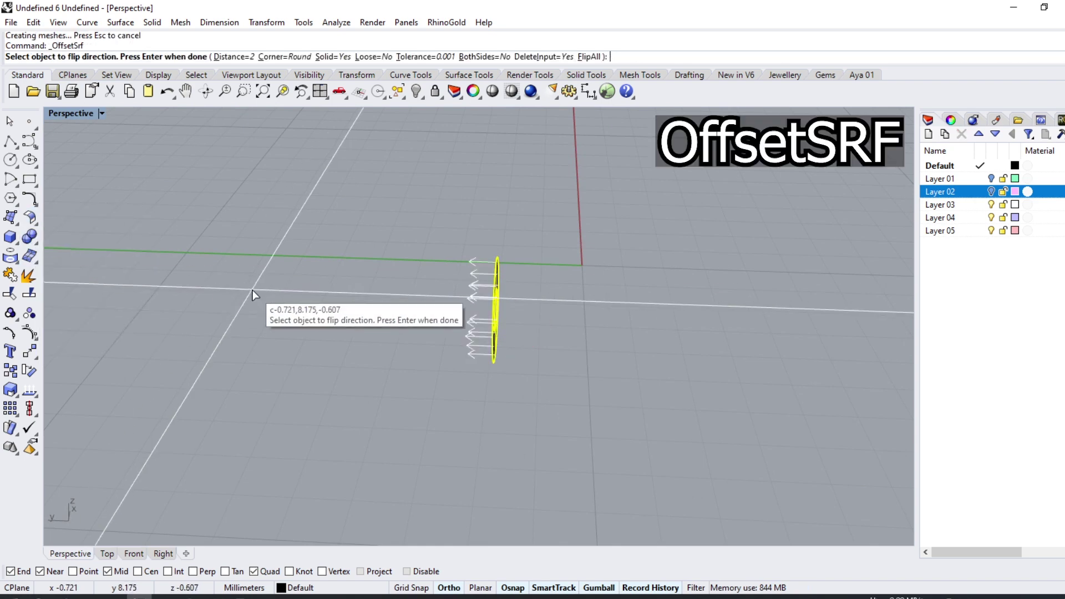
type("2")
key("Return")
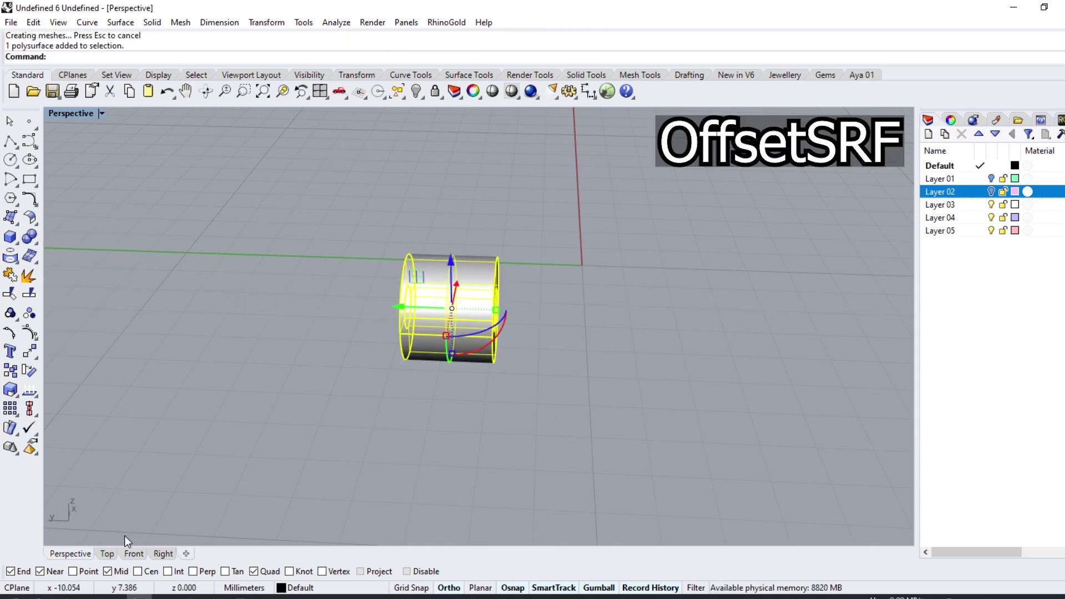
left_click(107, 553)
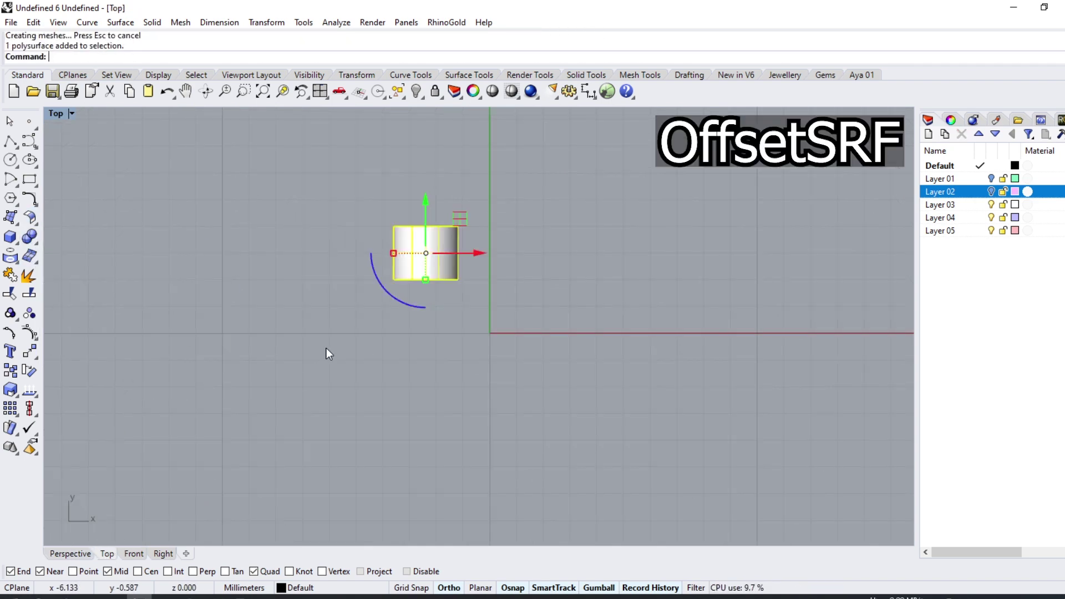
left_click(36, 366)
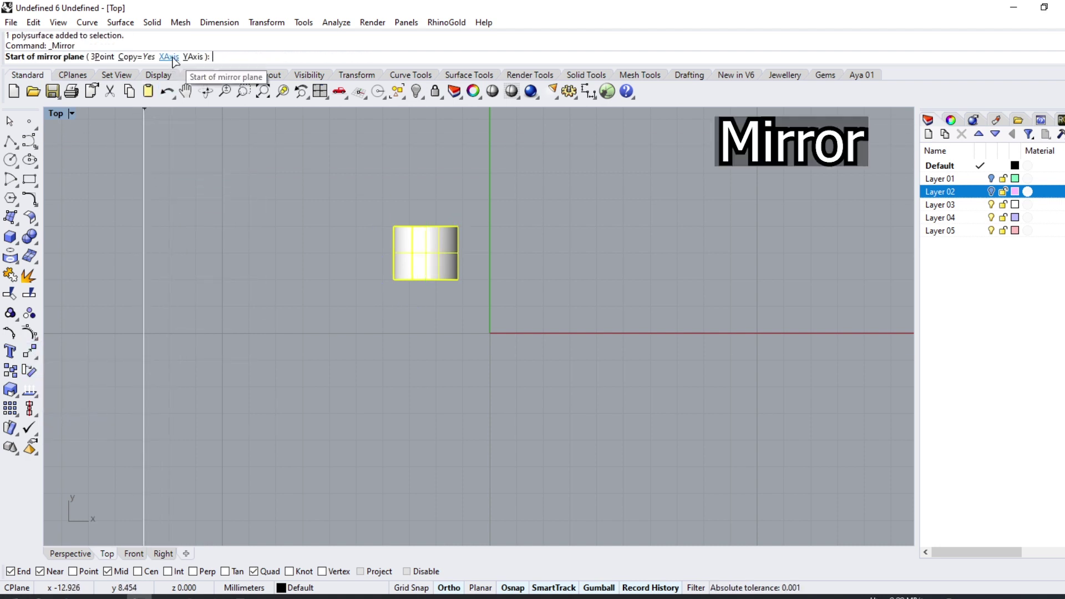
- Mirror the short cylinder across the X axis, briefly showing Layer 02 to check alignment
left_click(168, 56)
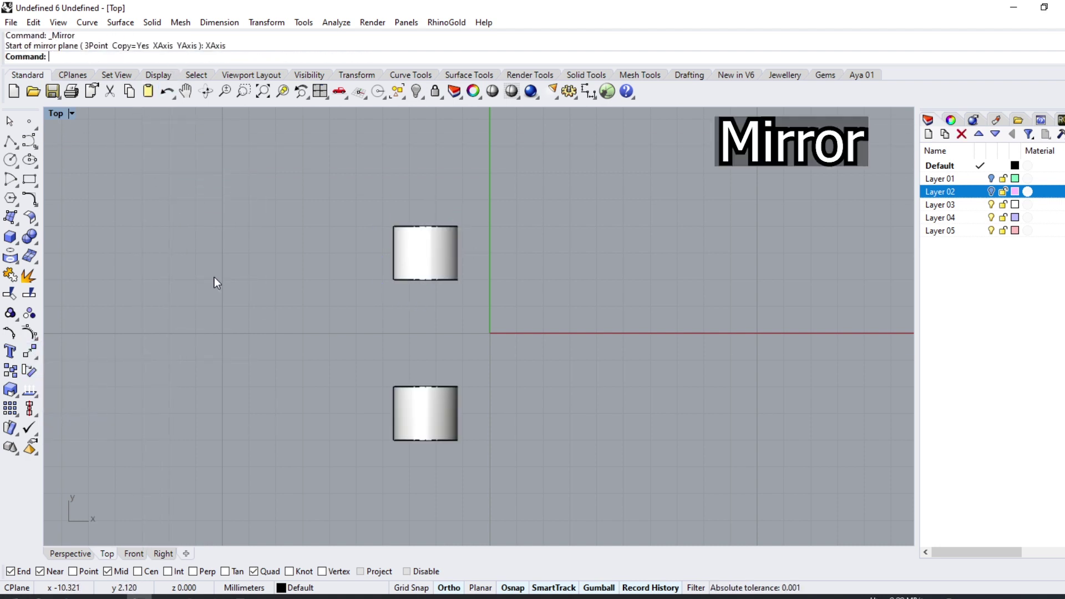
left_click(991, 191)
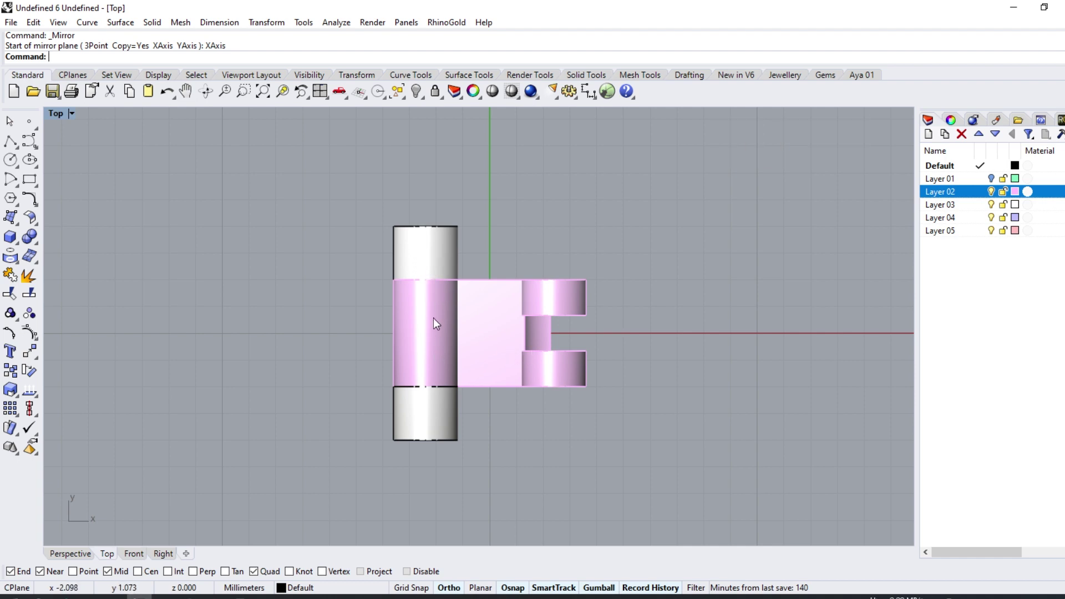
left_click(991, 192)
scroll(476, 288, "down", 1)
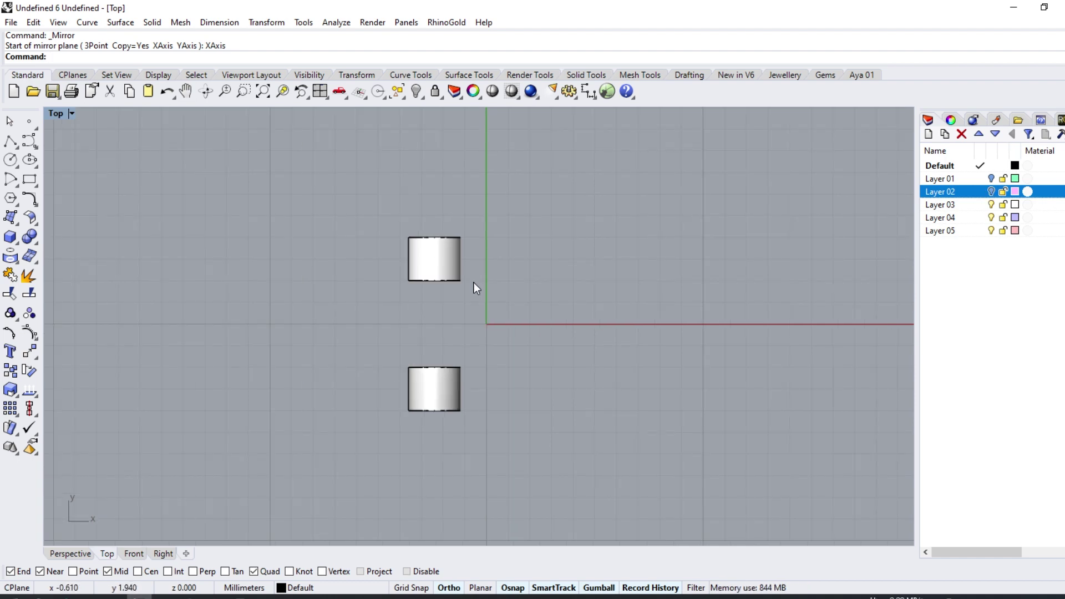
left_click(27, 180)
- Draw a rectangle from the top cylinder's quad point with length -10, then Patch it into a surface
left_click(460, 237)
type("-10")
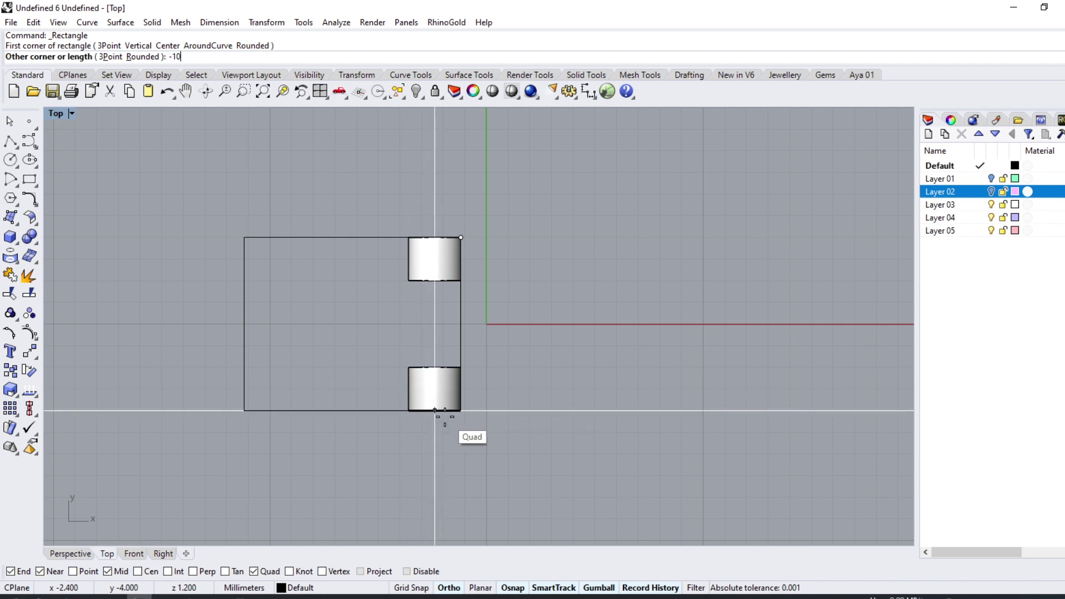
key("Return")
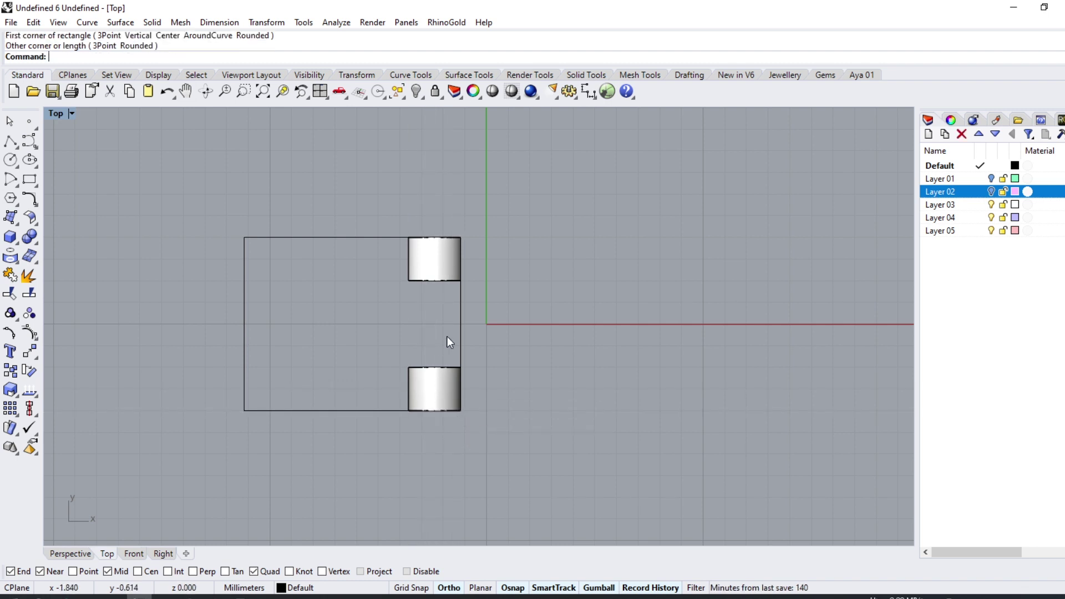
left_click(457, 324)
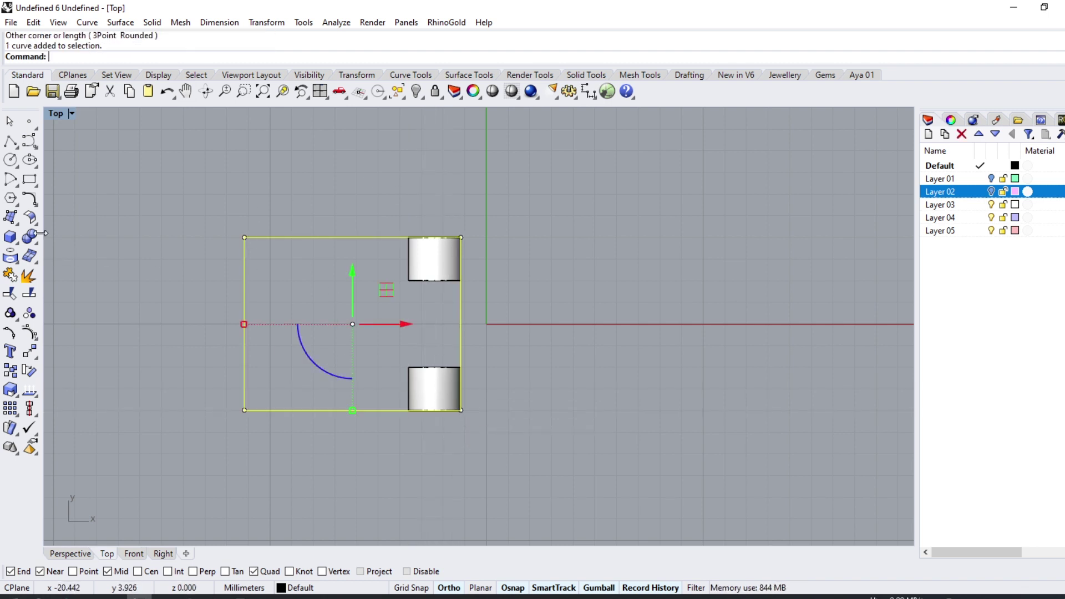
left_click(18, 228)
left_click(107, 224)
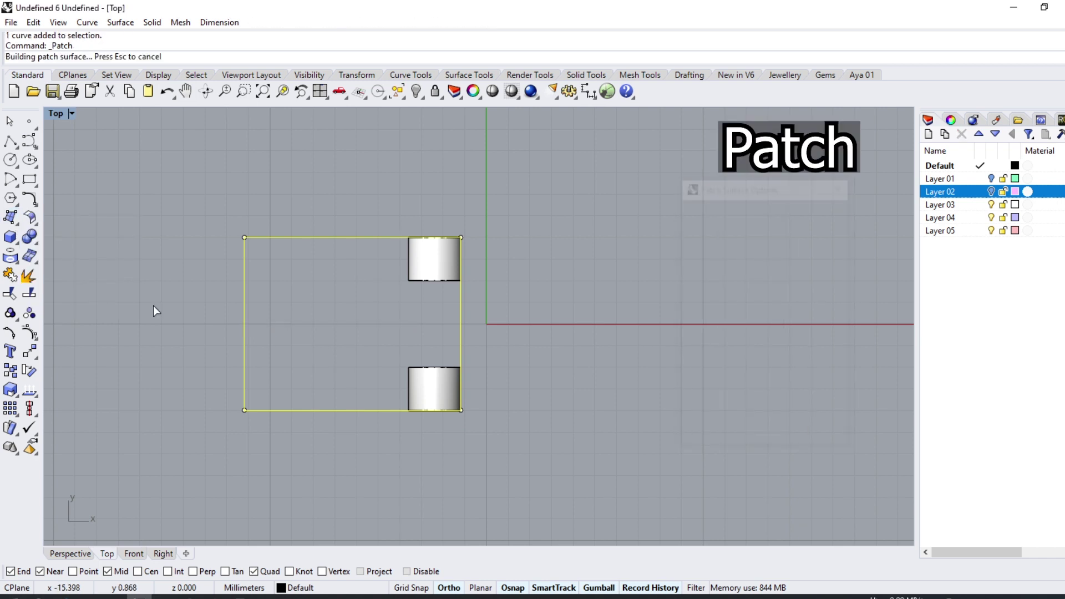
- Offset on-surface curves 7 inward from the plate's top, bottom and right edges, then show Wireframe
left_click(37, 204)
left_click(165, 224)
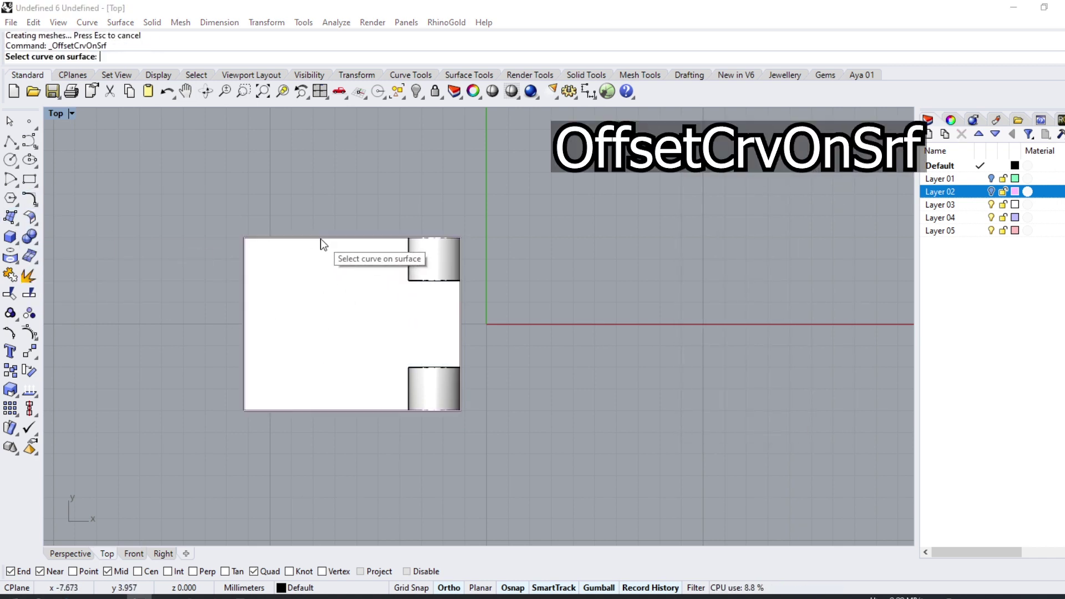
left_click(321, 238)
left_click(357, 285)
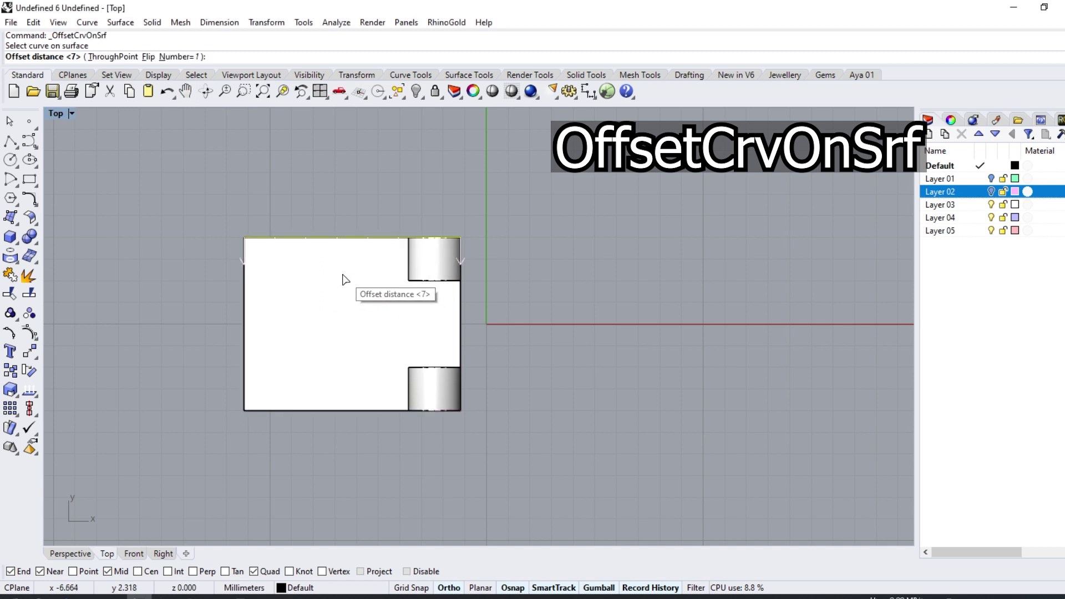
left_click(349, 411)
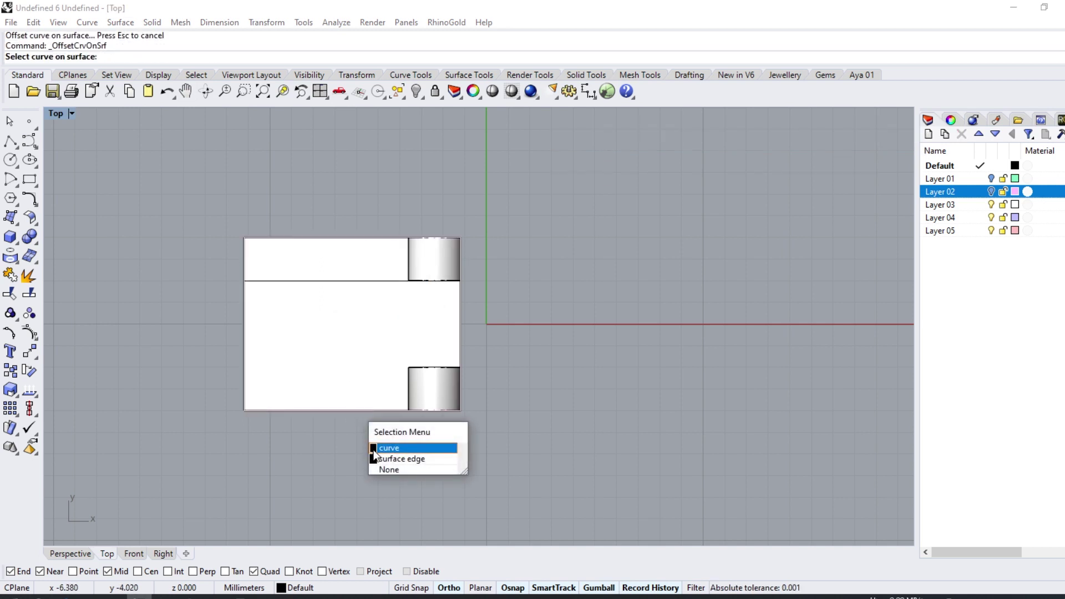
left_click(380, 457)
left_click(458, 316)
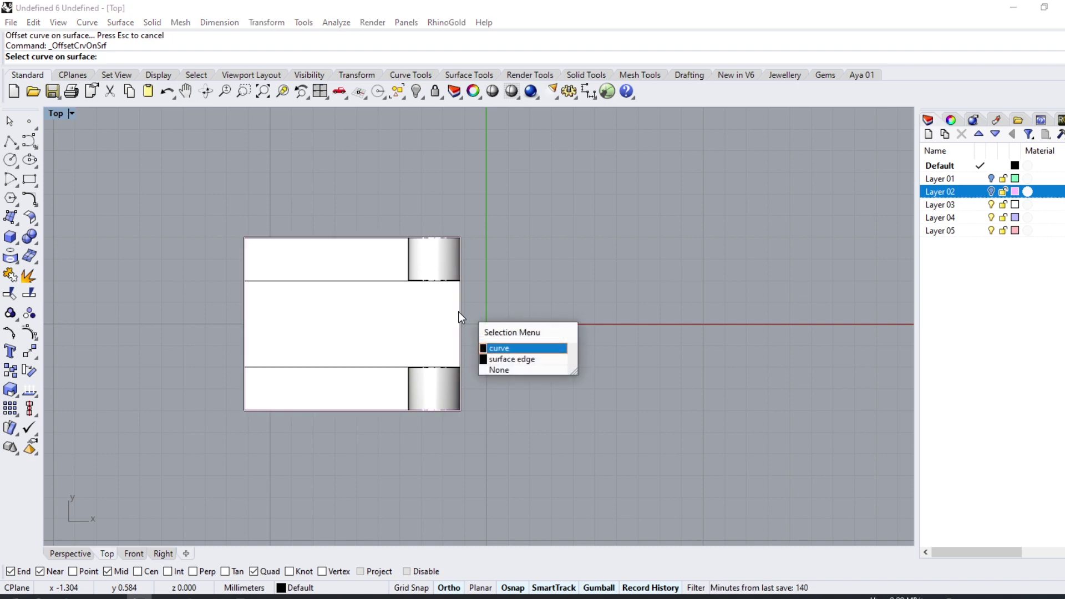
left_click(498, 361)
type("7")
key("Return")
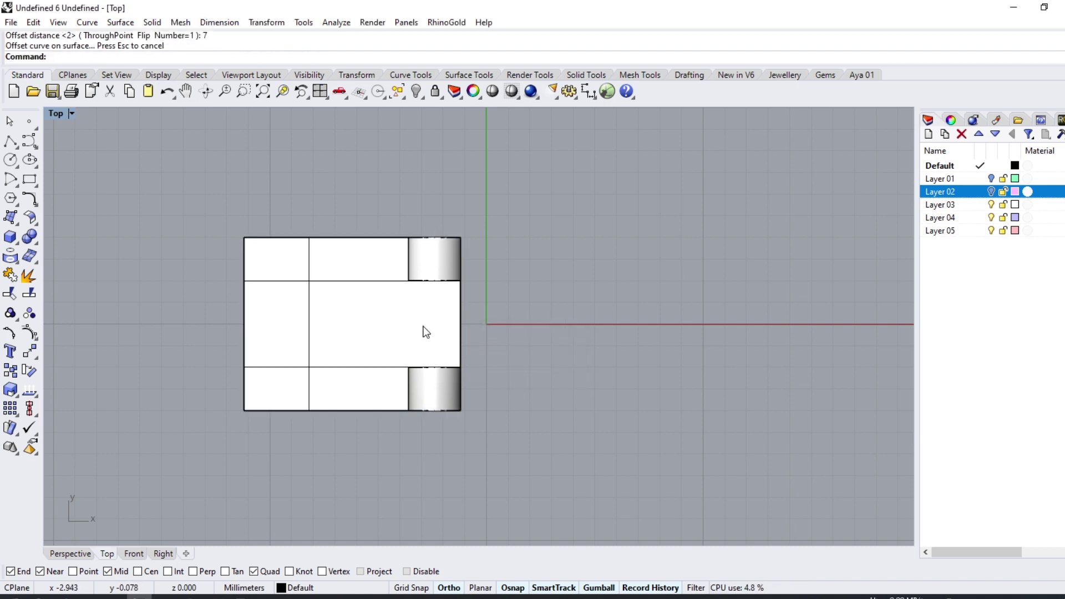
key("ctrl+alt+w")
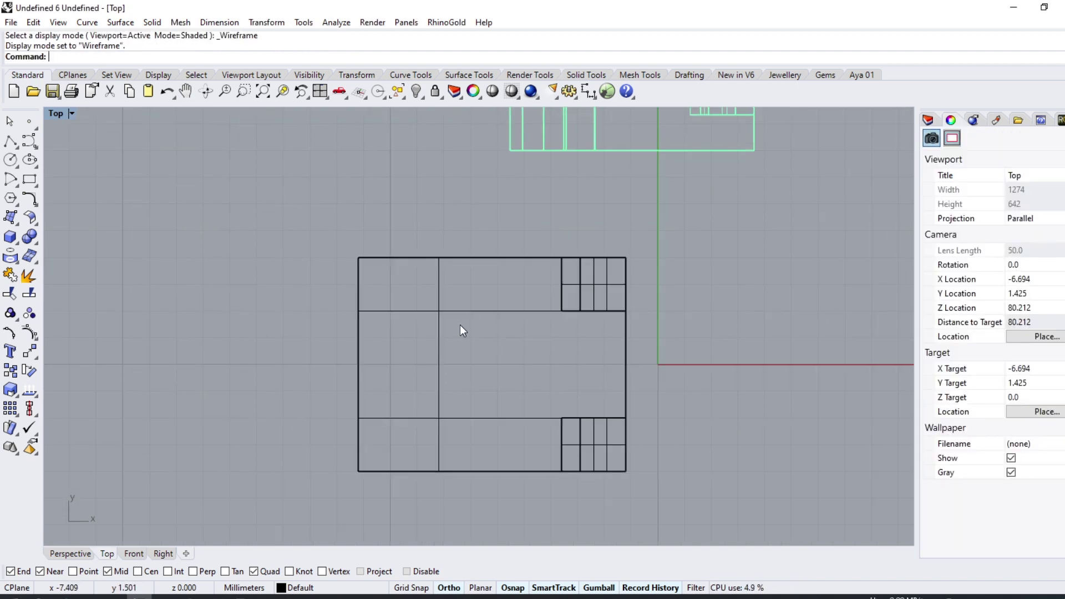
- Trim the offset curves against each other into a rectangular notch outline, back in Shaded view
left_click(444, 311)
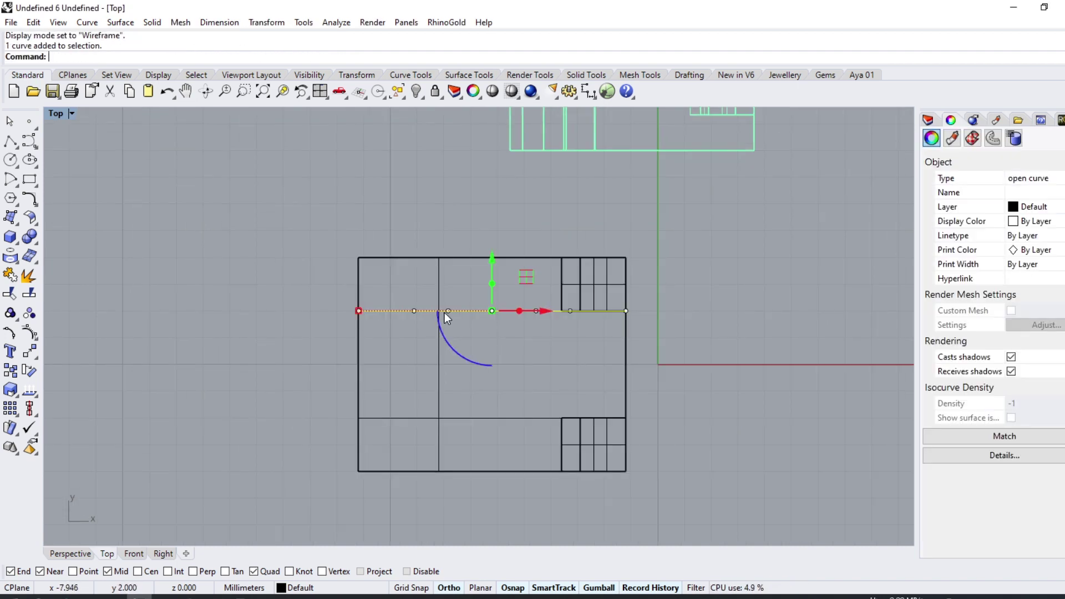
left_click(449, 418, "shift")
left_click(10, 293)
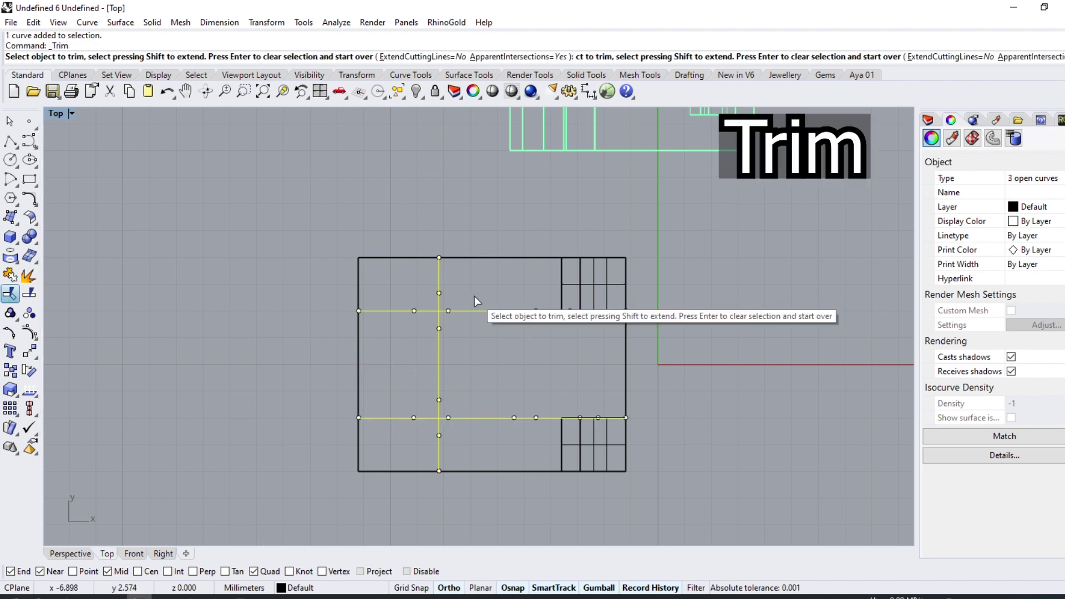
left_click(440, 289)
left_click(424, 311)
left_click(415, 418)
left_click(437, 440)
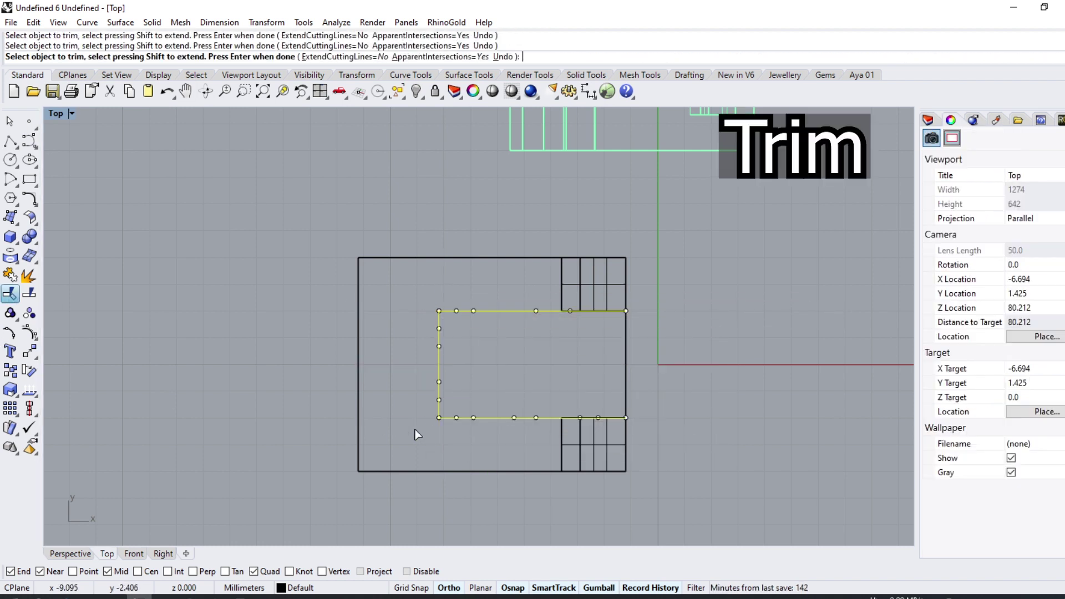
key("Return")
key("ctrl+alt+s")
- Trim the inner rectangle out of the plate with the notch curves
left_click(10, 293)
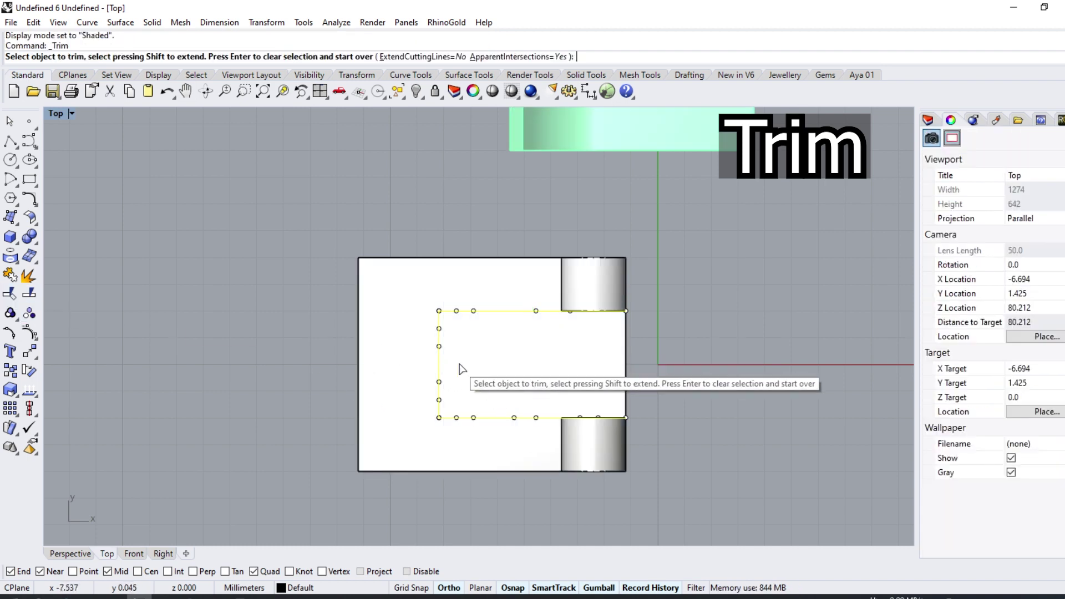
left_click(466, 367)
left_click(488, 449)
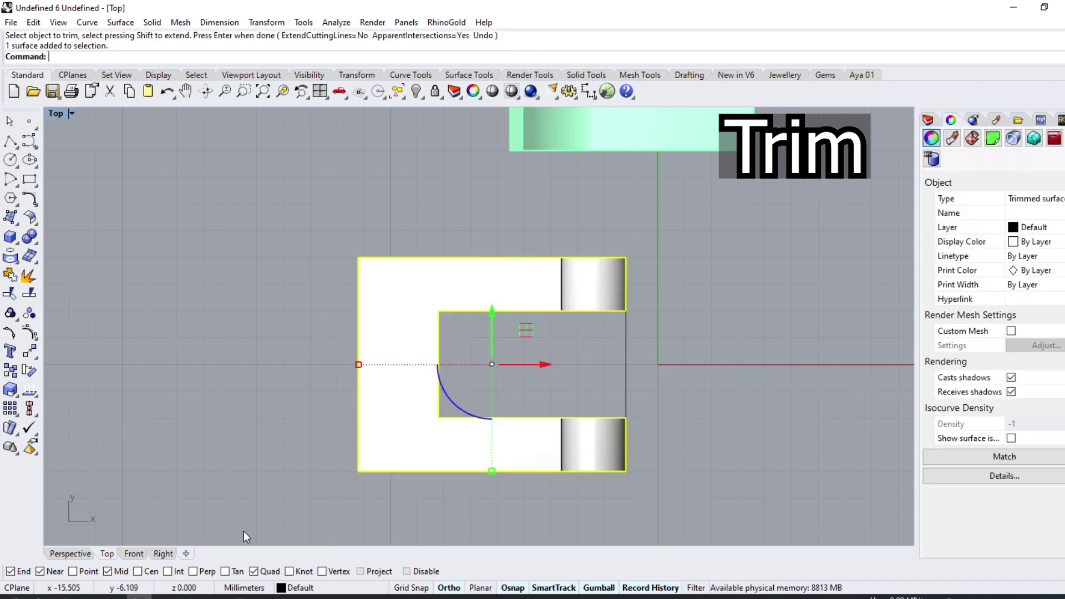
left_click(28, 299)
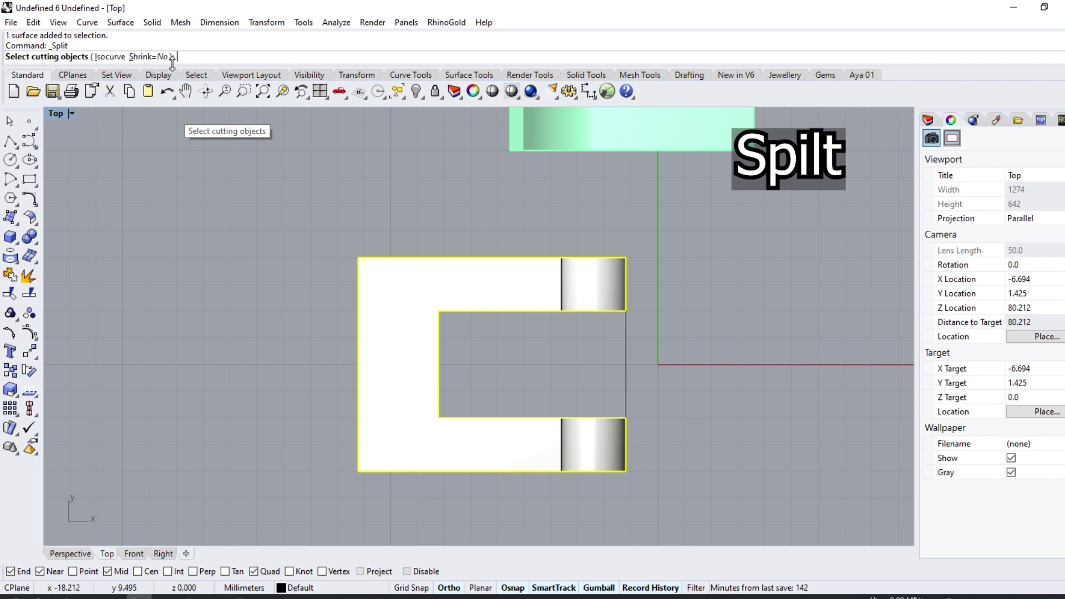
- Split the U-plate along its isocurve at the hinge cylinders' centre point
left_click(104, 57)
scroll(563, 207, "up", 1)
scroll(570, 206, "up", 1)
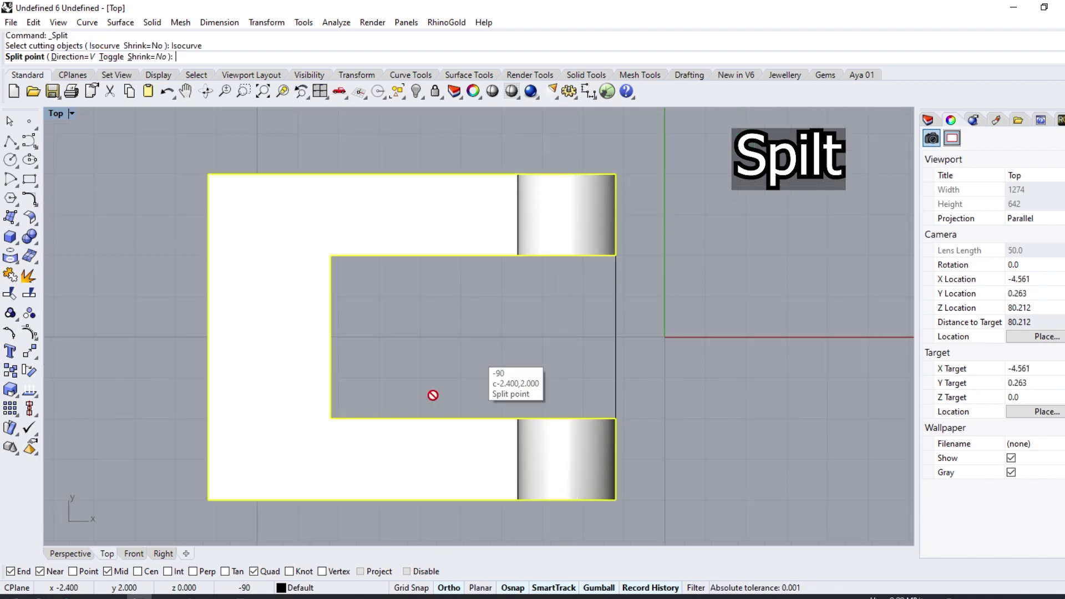
right_click(150, 571)
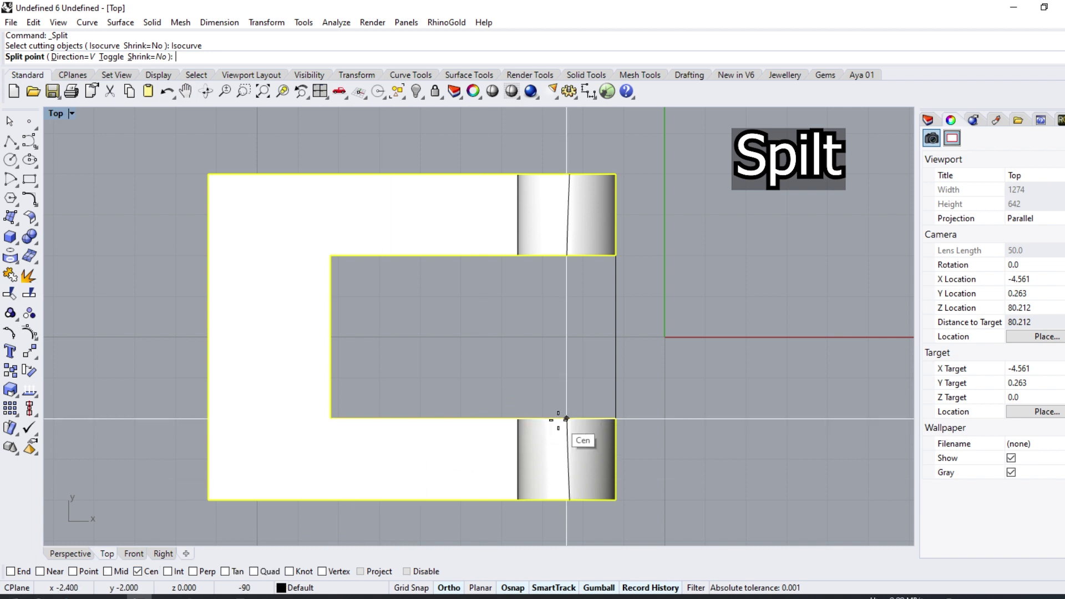
left_click(566, 419)
key("Return")
- Delete the outer lug pieces and view the remaining U-plate in Perspective
left_click(453, 234, "ctrl")
scroll(453, 234, "down", 1)
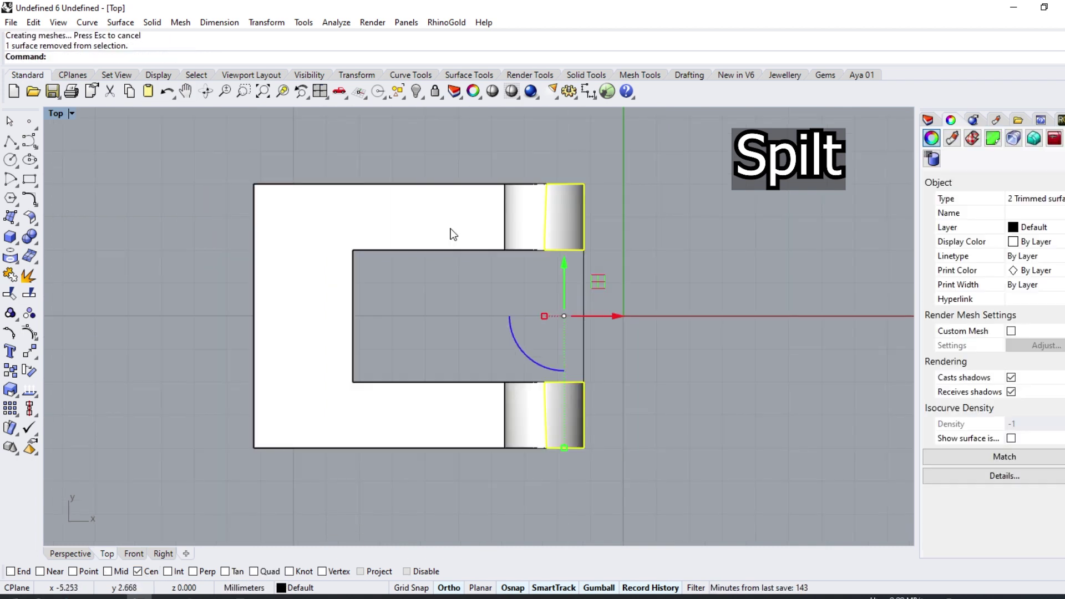
key("Delete")
left_click(449, 238)
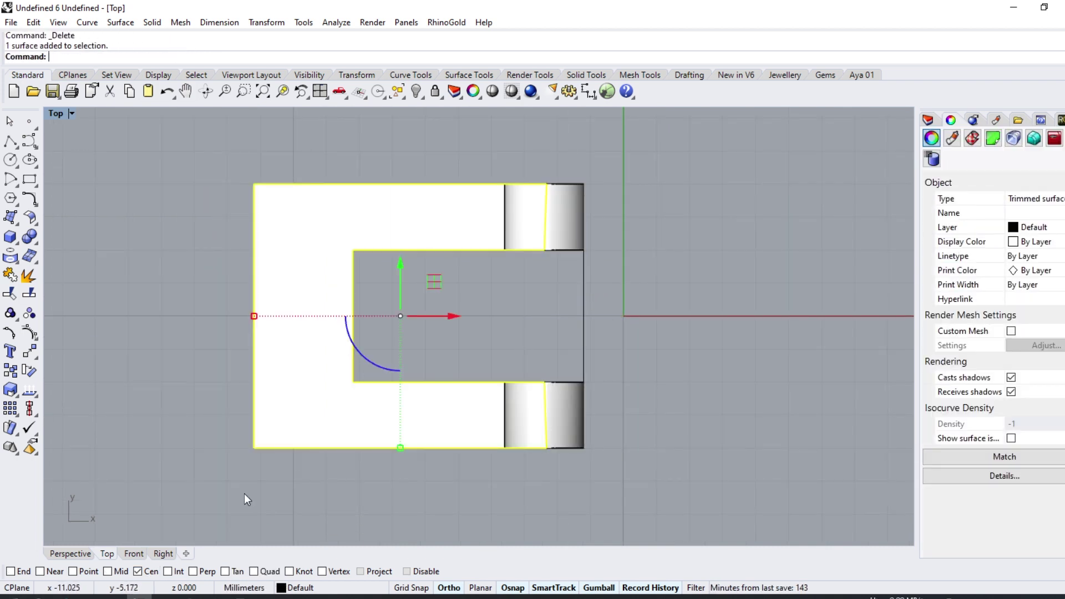
left_click(70, 555)
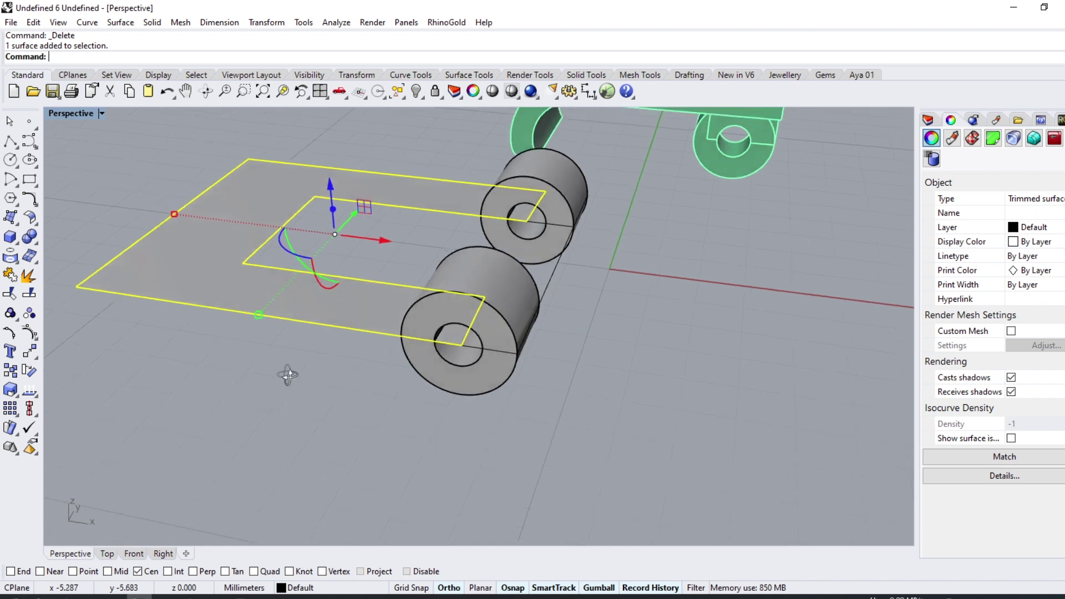
- Offset the U-plate surface to one side only (BothSides=No) into a solid frame
left_click(35, 225)
left_click(68, 244)
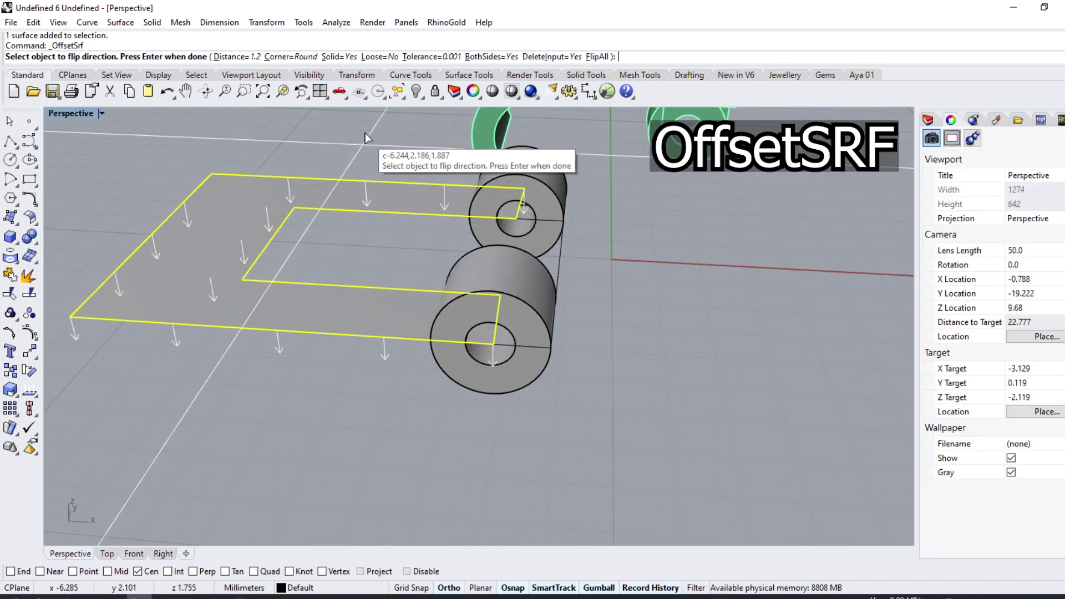
left_click(492, 57)
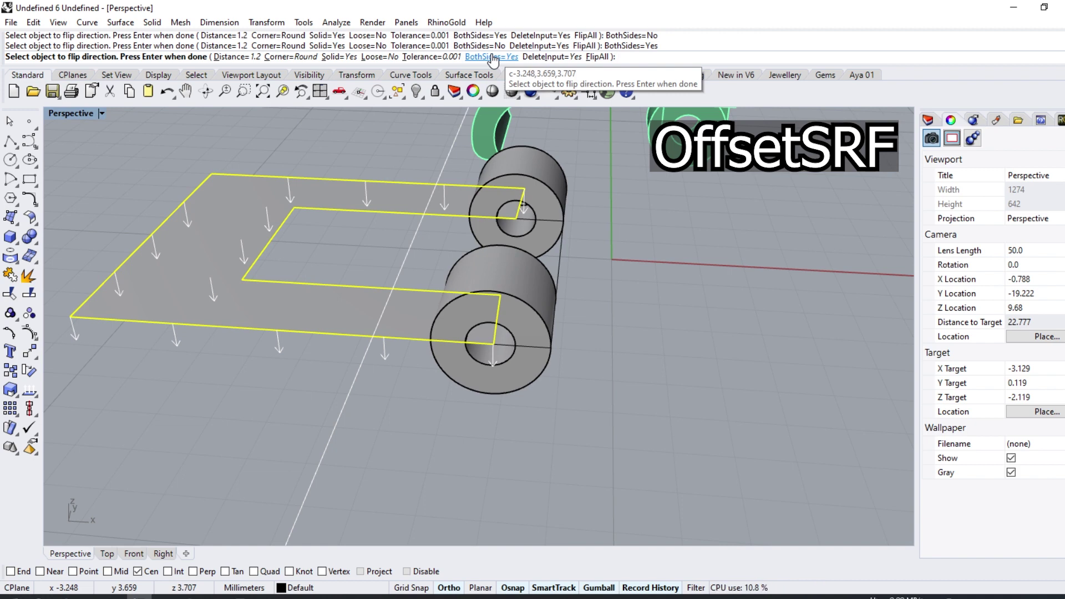
type("2.4/2")
key("Return")
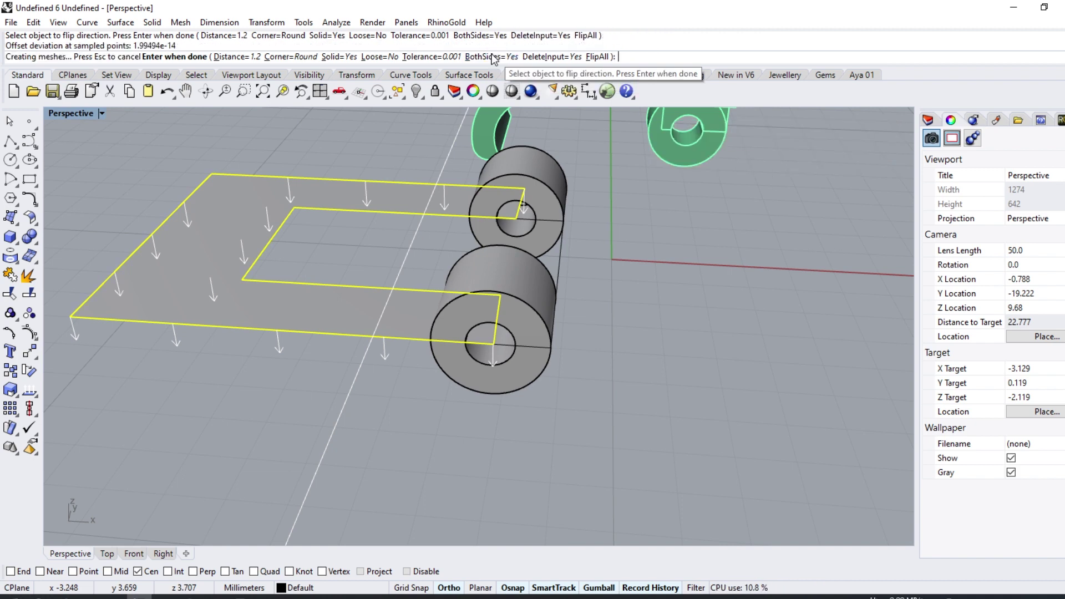
key("Escape")
mouse_move(576, 288)
right_mouse_down()
mouse_move(607, 288)
mouse_move(466, 302)
right_mouse_up()
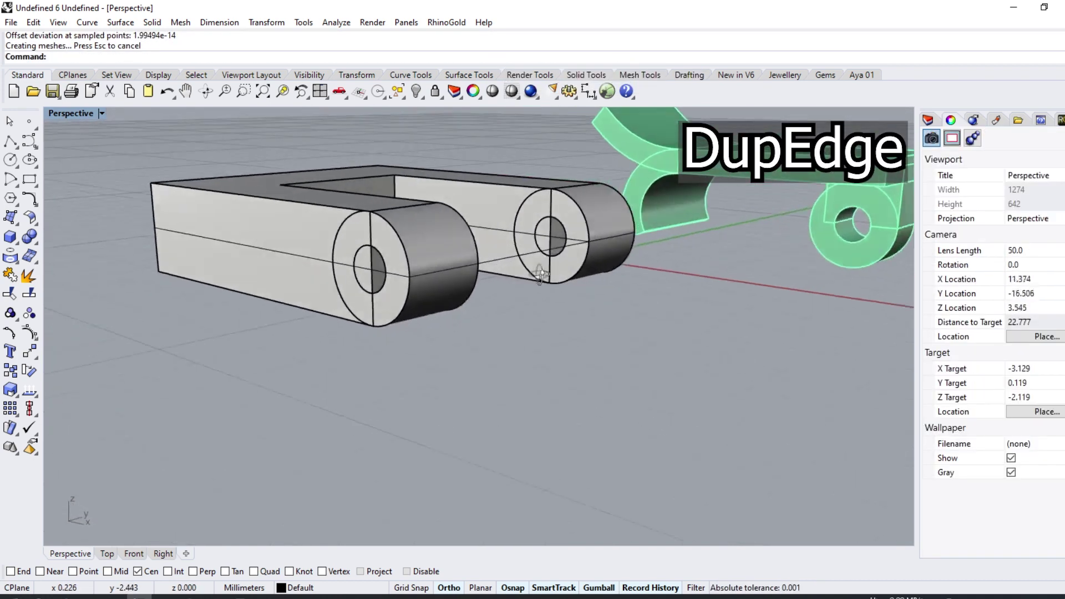
- Duplicate the inner circle edge of the hinge hole as a curve
scroll(466, 297, "up", 3)
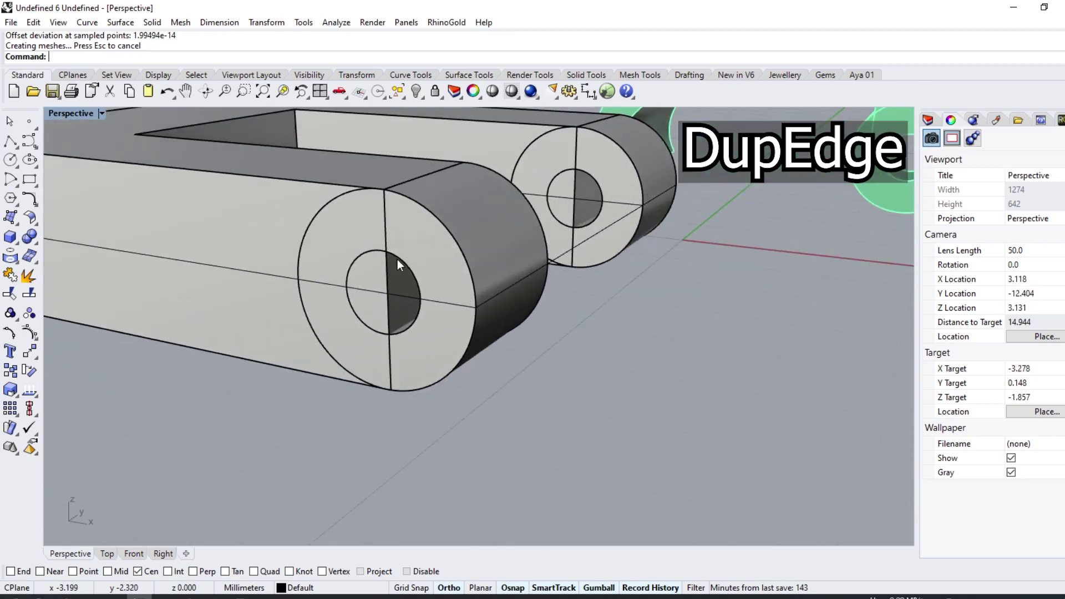
left_click(17, 262)
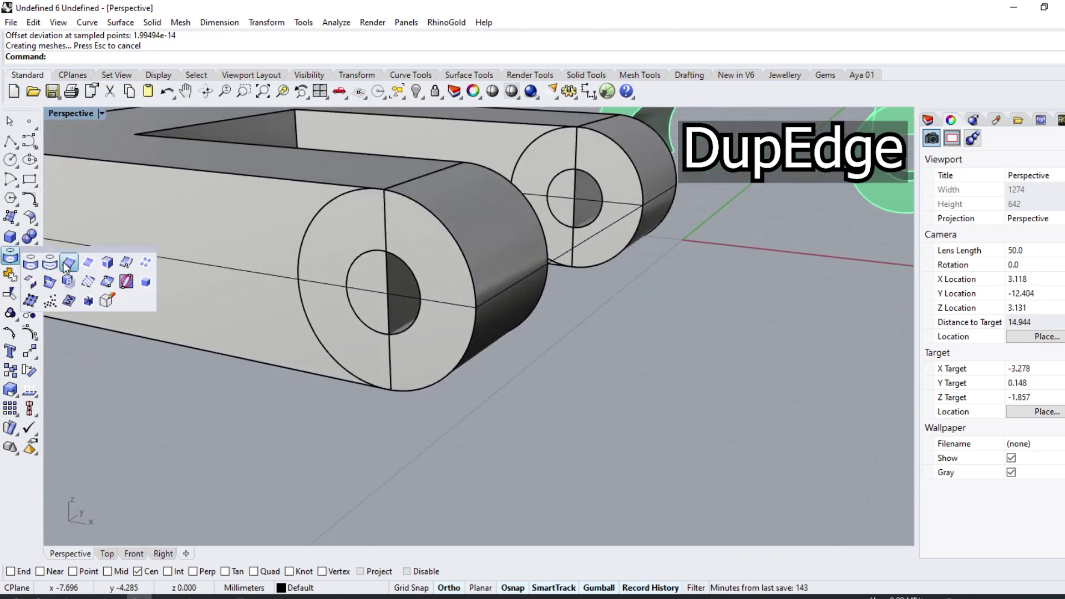
left_click(67, 265)
left_click(394, 254)
key("Return")
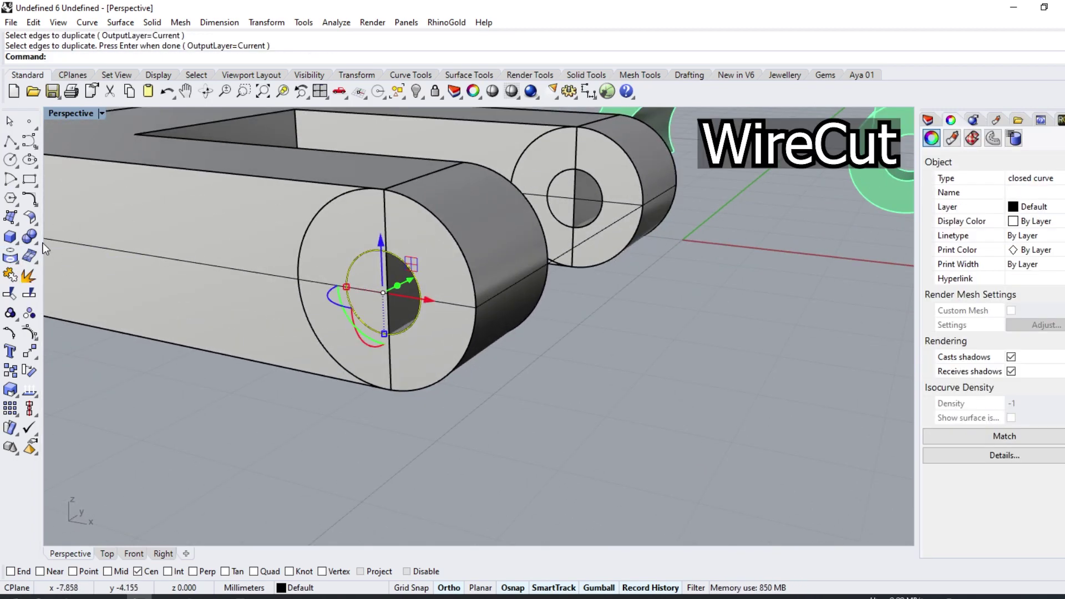
- WireCut the U-frame through its thickness with the copied circle to reopen the hinge bore
left_click(35, 245)
left_click(72, 266)
left_click(288, 234)
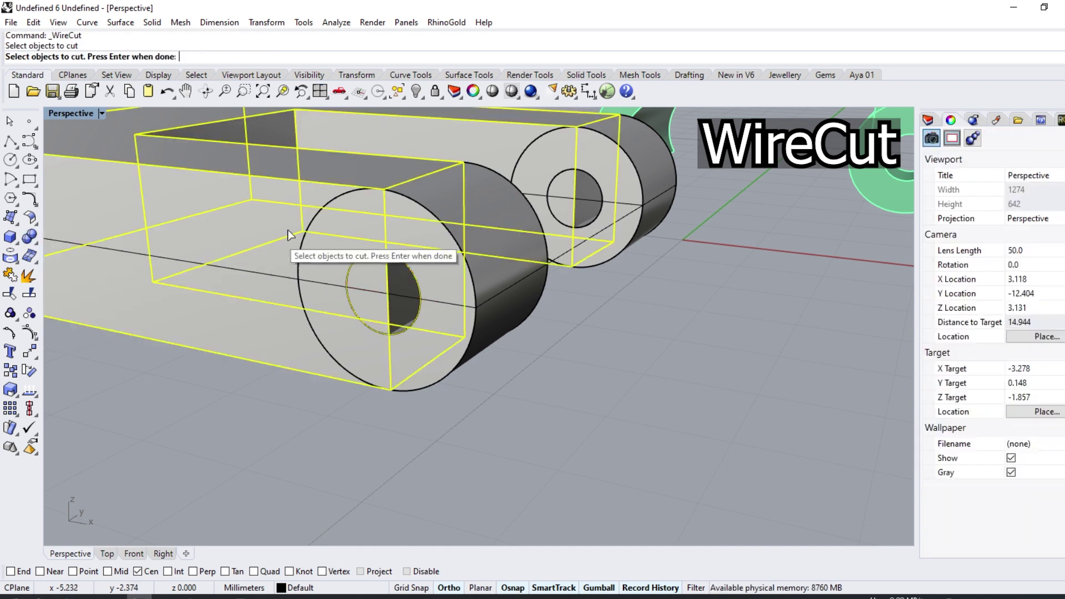
scroll(389, 317, "down", 5)
right_click_drag(388, 318, 571, 381)
key("Return")
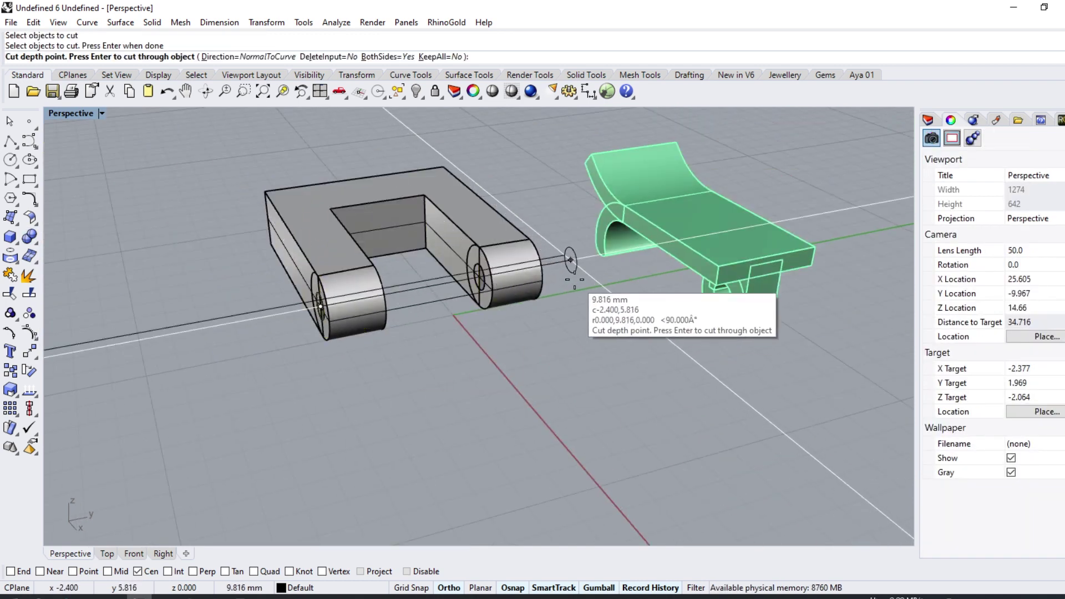
key("Return")
left_click(438, 302)
key("Return")
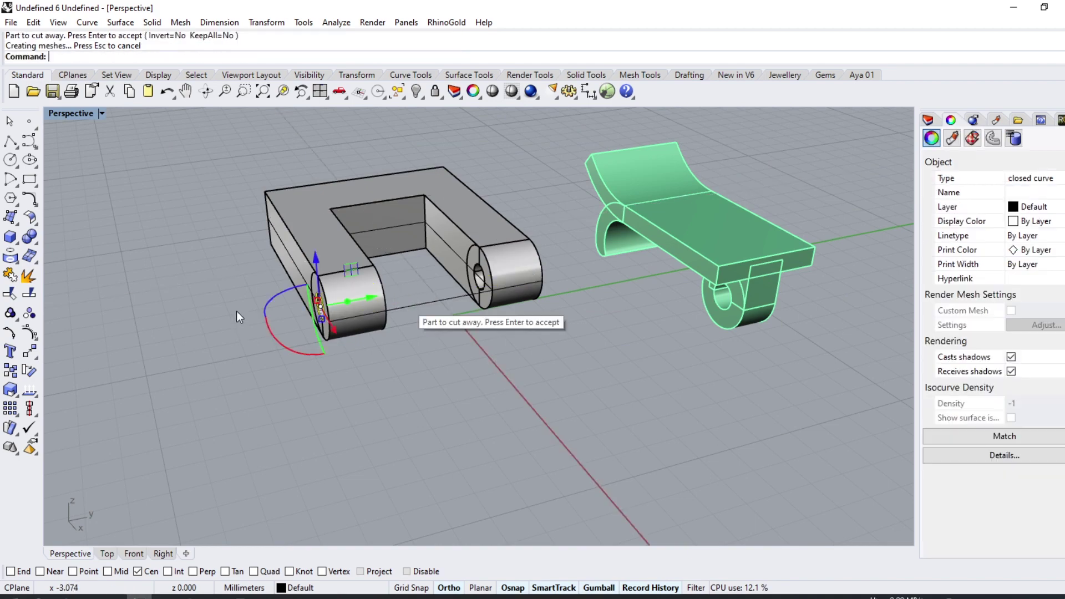
mouse_move(236, 310)
right_mouse_down()
mouse_move(382, 303)
mouse_move(305, 350)
mouse_move(233, 333)
right_mouse_up()
key("Escape")
- Fillet the frame's slot, top, front and lug-end edges with radius 0.5
left_click(29, 237)
left_click(341, 252)
left_click(396, 303)
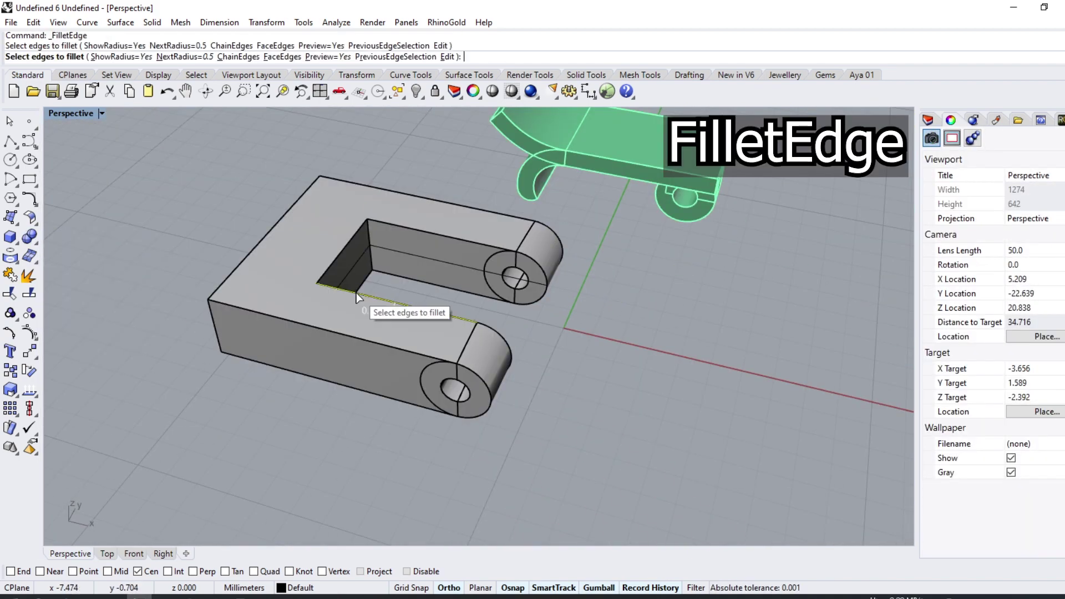
left_click(441, 235)
left_click(423, 204)
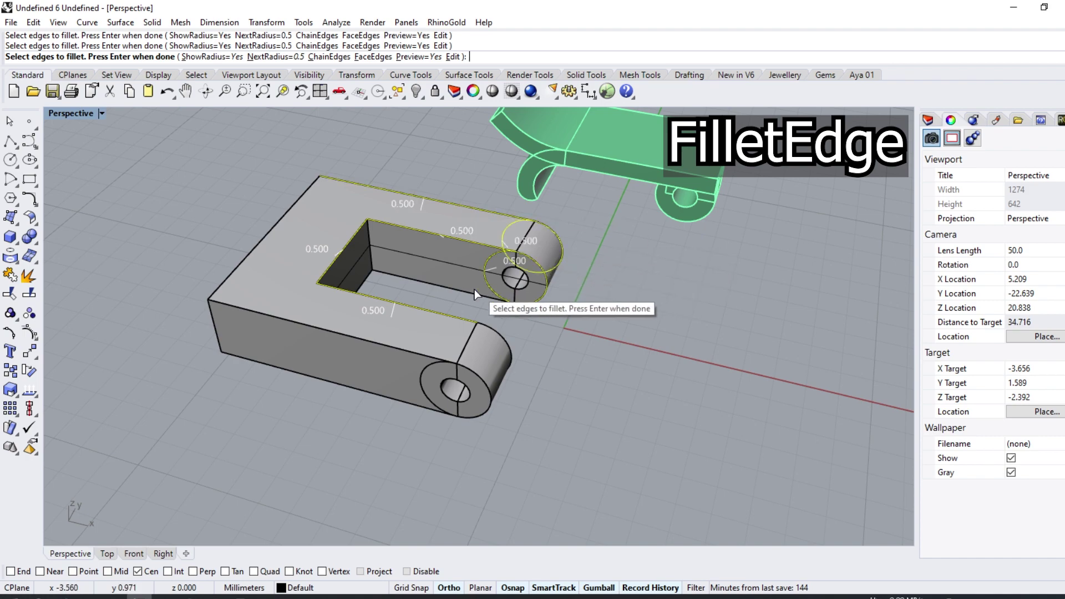
left_click(340, 342)
right_click_drag(410, 401, 554, 382)
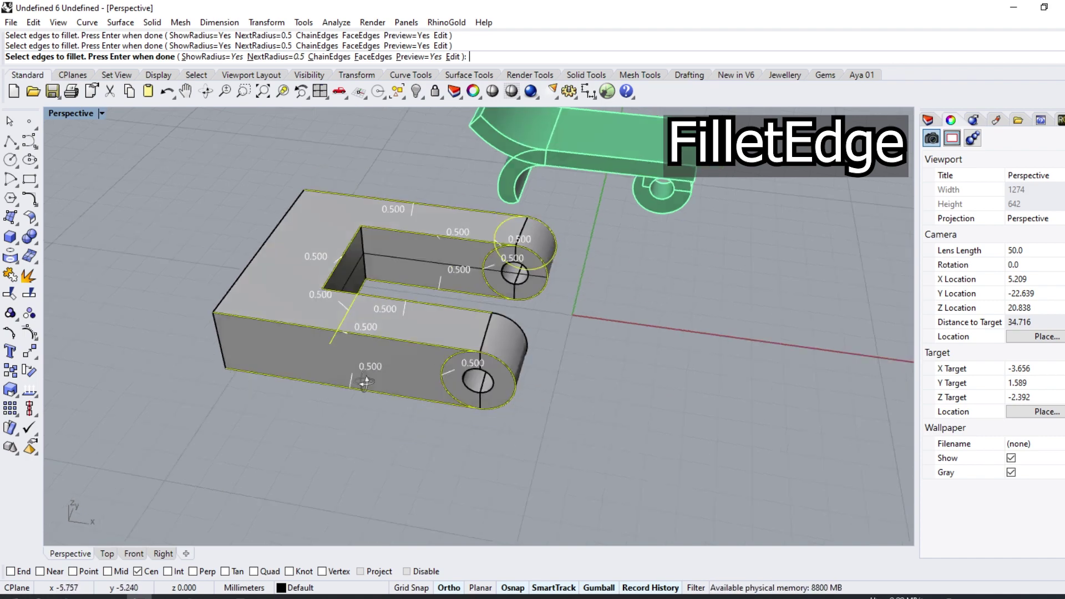
left_click(569, 375)
mouse_move(335, 364)
right_mouse_down()
mouse_move(497, 232)
mouse_move(445, 537)
mouse_move(557, 249)
mouse_move(361, 233)
mouse_move(356, 269)
mouse_move(380, 321)
mouse_move(379, 248)
mouse_move(354, 293)
right_mouse_up()
key("Return")
key("Return")
- Delete the leftover circle curve and select all the frame parts
mouse_move(491, 344)
right_mouse_down()
mouse_move(469, 243)
mouse_move(533, 383)
mouse_move(500, 314)
mouse_move(560, 247)
mouse_move(357, 268)
mouse_move(478, 275)
mouse_move(632, 261)
right_mouse_up()
left_click(561, 247)
left_click(598, 285)
key("Delete")
key("ctrl+a")
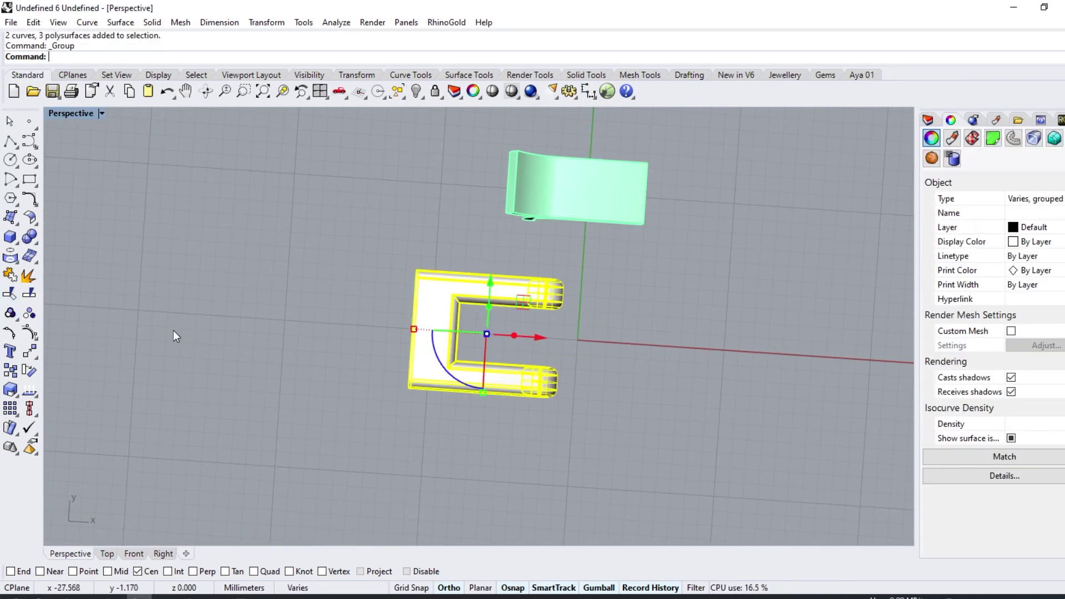
- Extrude the hinge hole circle into an 8 mm pin reaching the opposite hole's centre
left_click(173, 331)
scroll(515, 319, "up", 5)
mouse_move(515, 319)
right_mouse_down()
mouse_move(487, 335)
mouse_move(514, 307)
right_mouse_up()
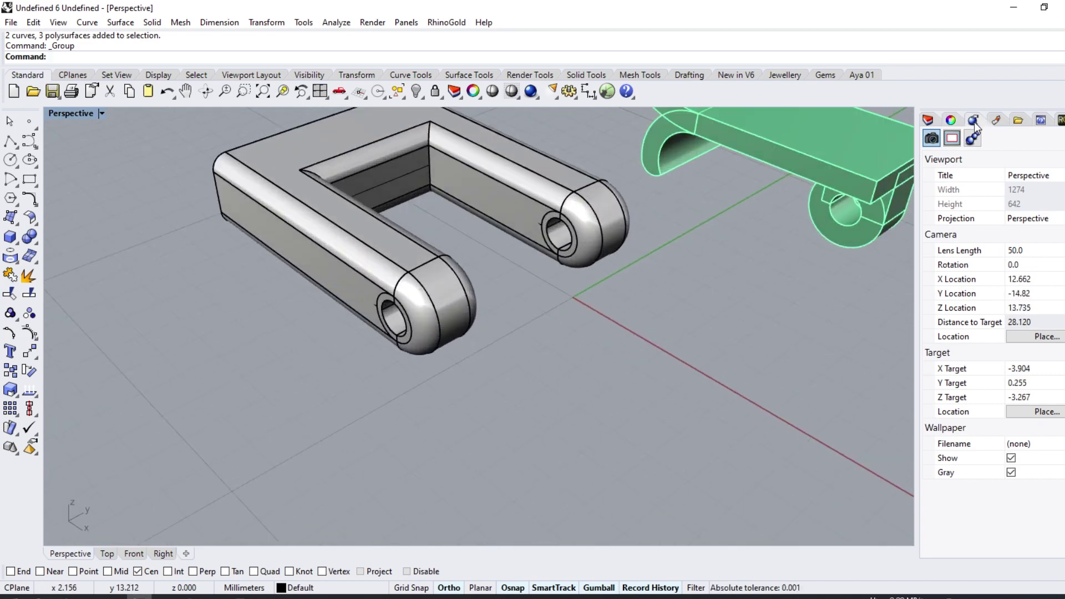
left_click(937, 119)
left_click(15, 245)
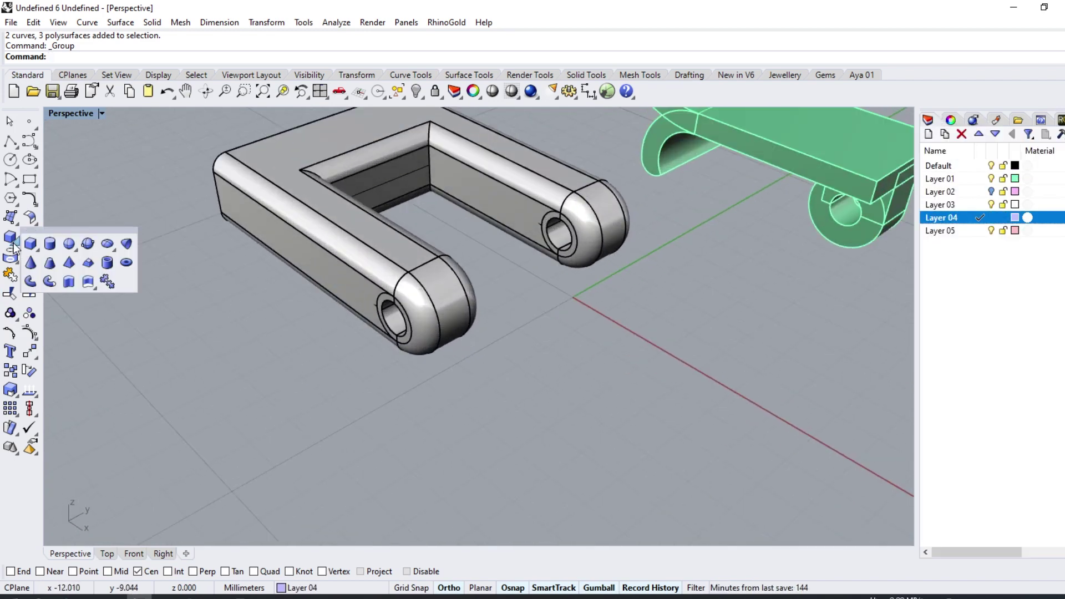
left_click(69, 282)
left_click(366, 325)
key("Return")
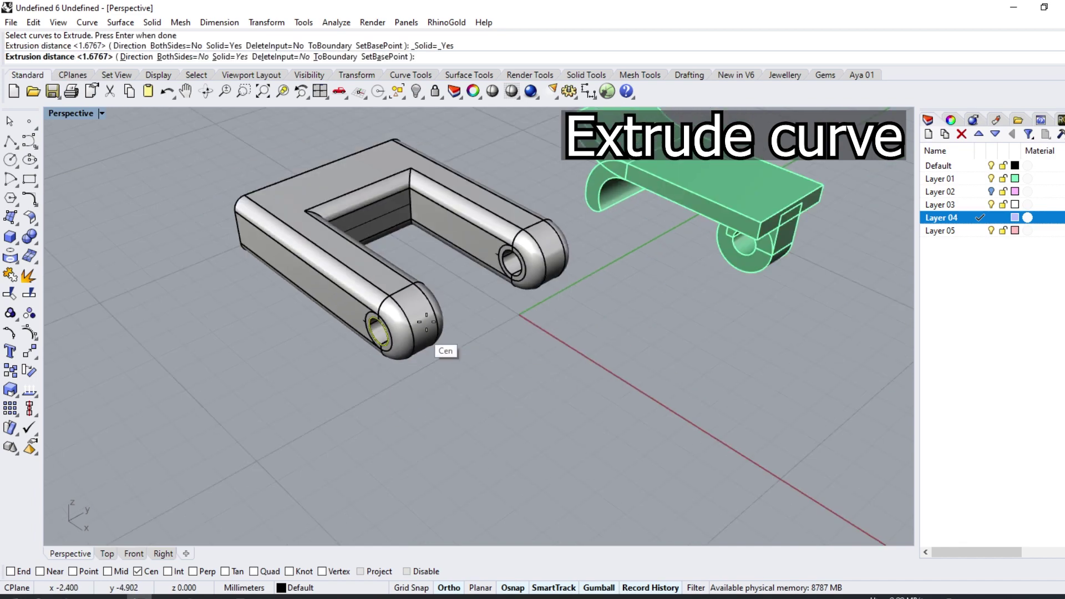
right_click_drag(534, 274, 357, 225)
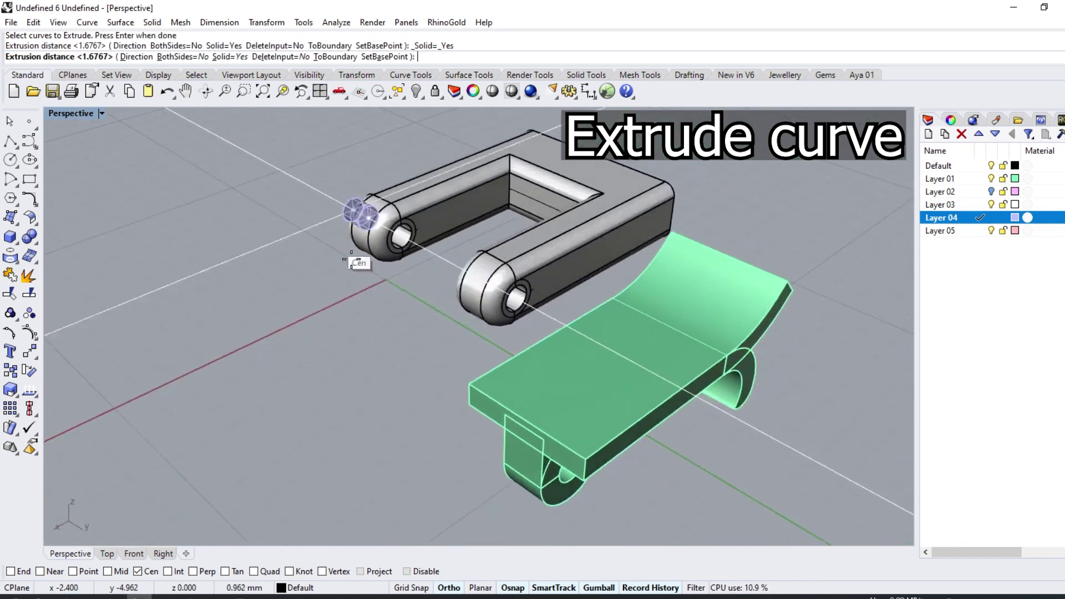
left_click(519, 293)
- Group the U-frame together with its new pin
right_click_drag(519, 294, 467, 296)
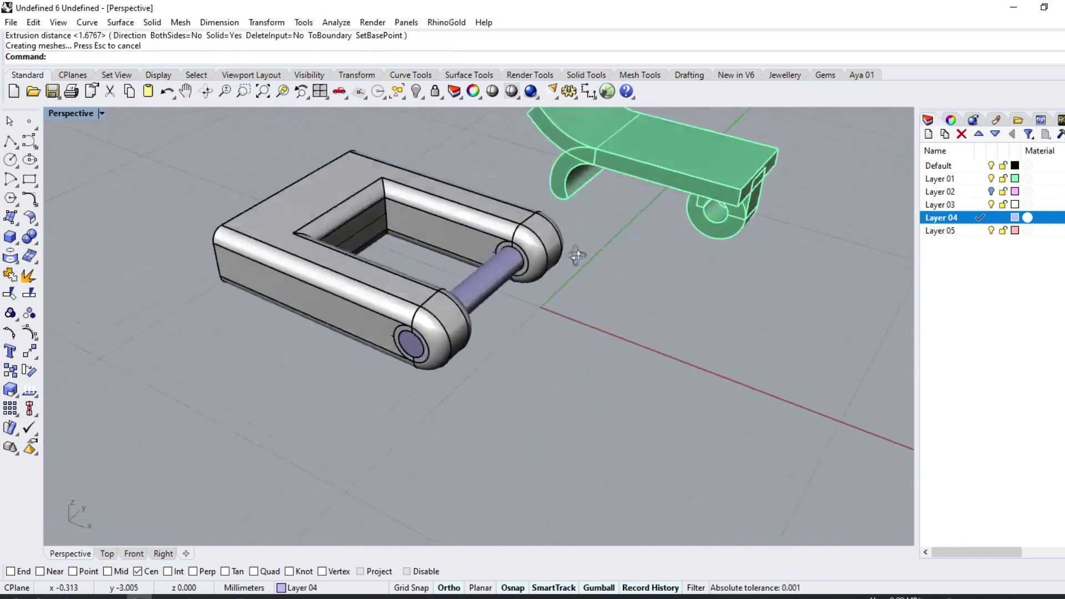
left_click_drag(555, 255, 301, 436)
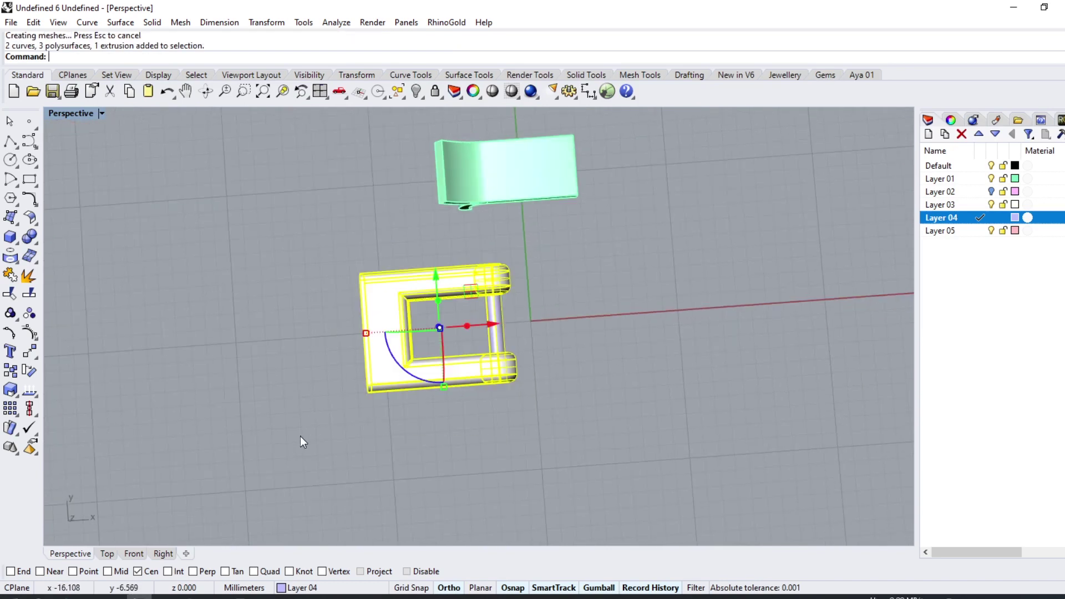
scroll(484, 326, "up", 3)
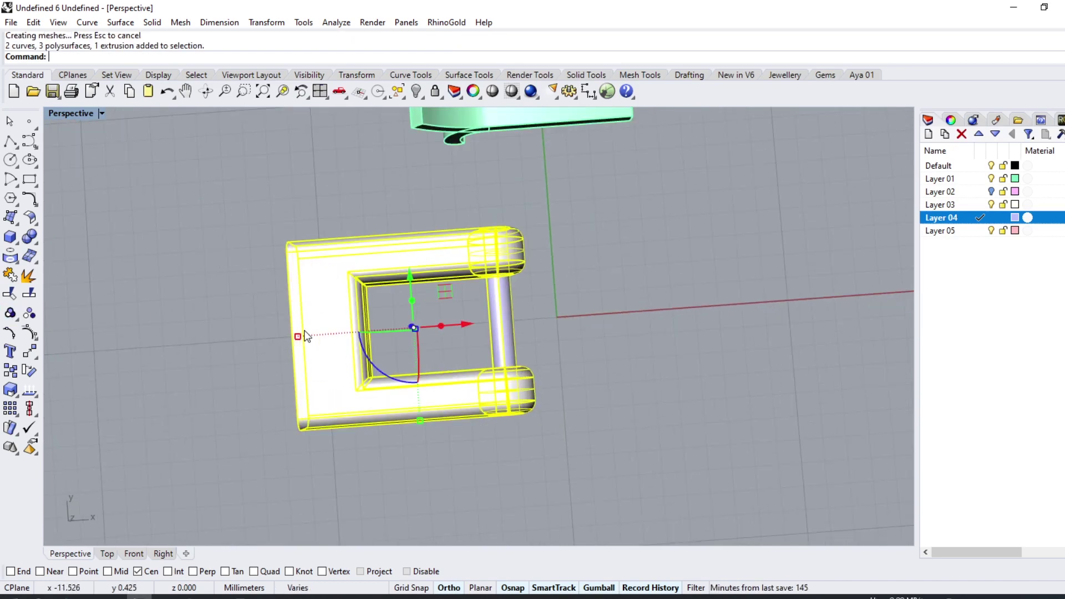
key("ctrl+g")
- Turn on Layer 02 for the pink hinge and switch Perspective to Ghosted display
left_click(991, 191)
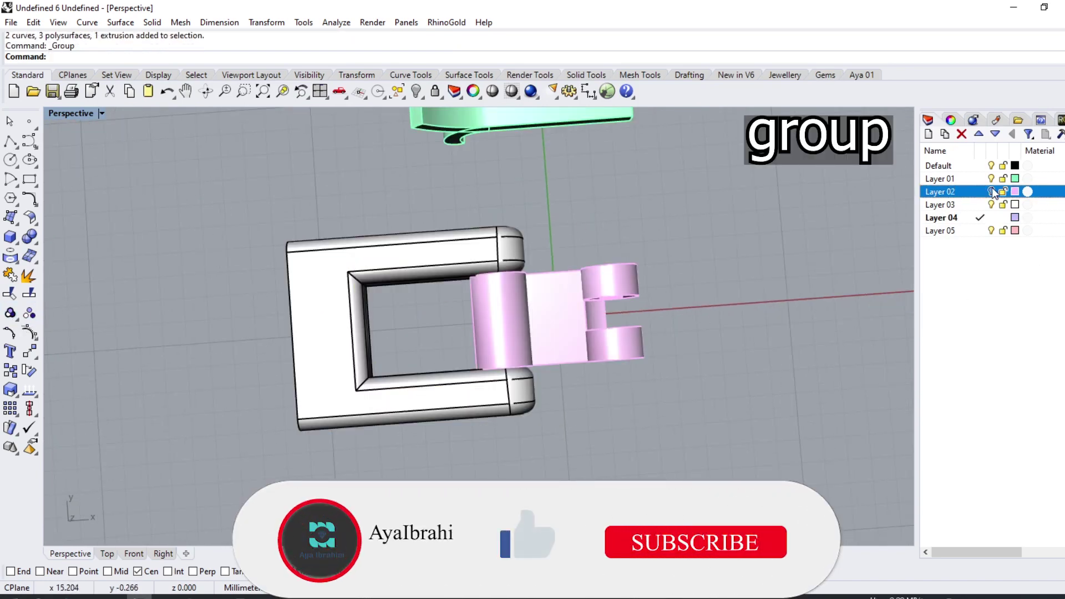
scroll(497, 330, "up", 3)
mouse_move(497, 331)
right_mouse_down()
mouse_move(390, 190)
mouse_move(395, 228)
right_mouse_up()
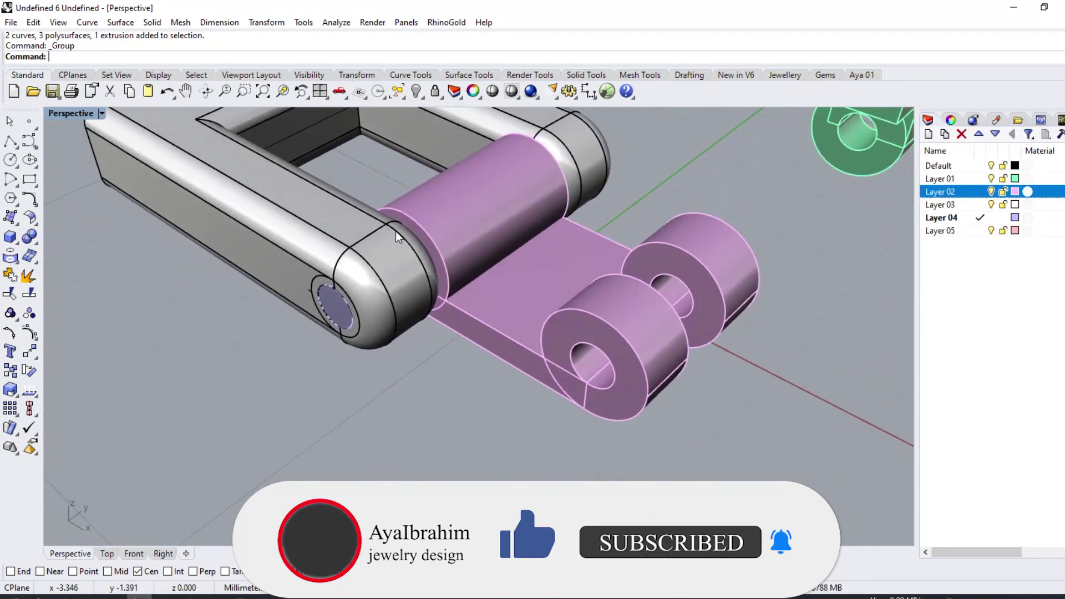
key("ctrl+alt+g")
mouse_move(441, 270)
right_mouse_down()
mouse_move(651, 232)
mouse_move(534, 295)
right_mouse_up()
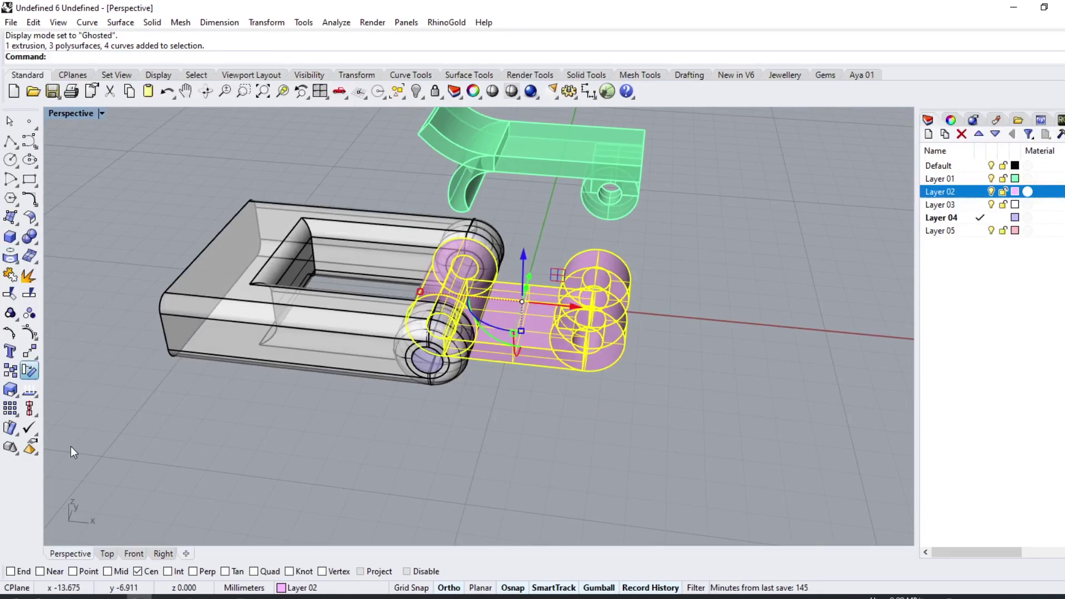
- Rotate the pink hinge in 3D about the pin-centre axis to a raised angle
left_click(446, 335)
left_click(475, 272)
scroll(475, 271, "down", 3)
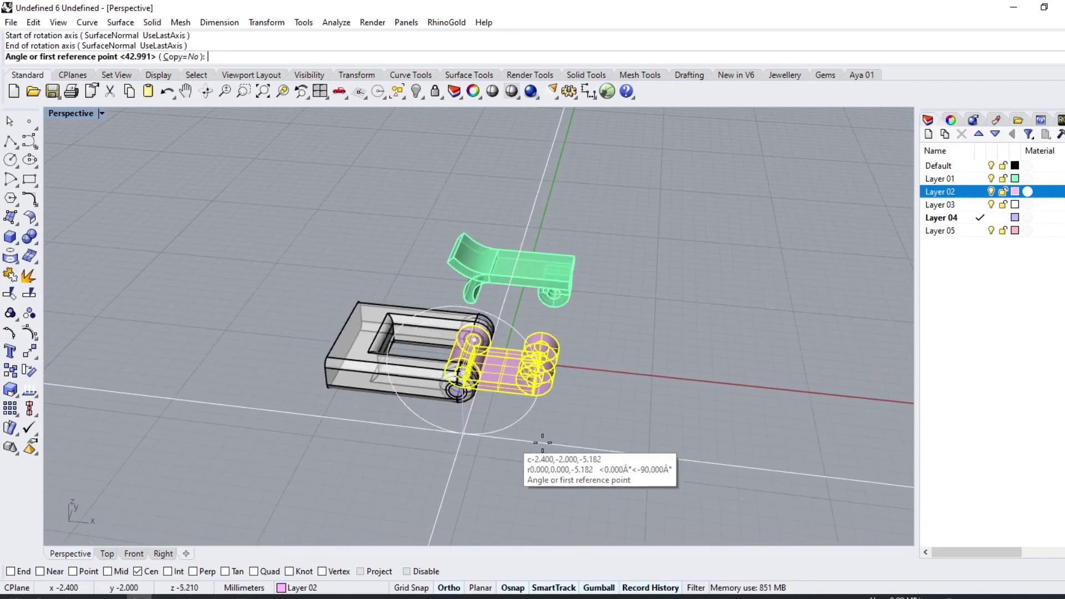
left_click(644, 393)
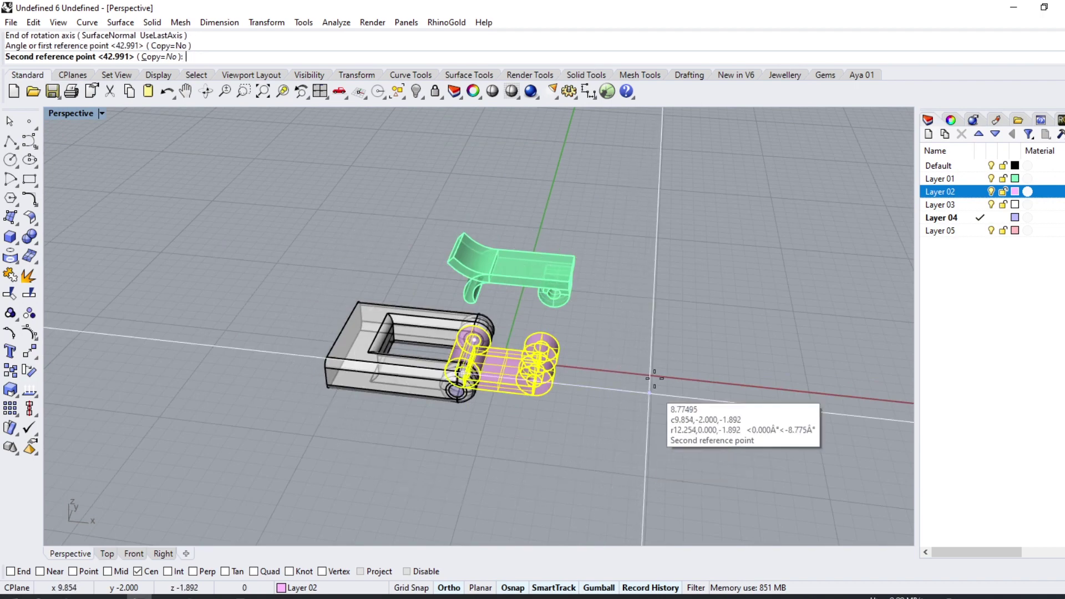
left_click(590, 233)
- Return to Shaded display, undo the hinge rotation, and show the Top view
scroll(451, 356, "up", 3)
scroll(430, 376, "up", 3)
key("ctrl+alt+s")
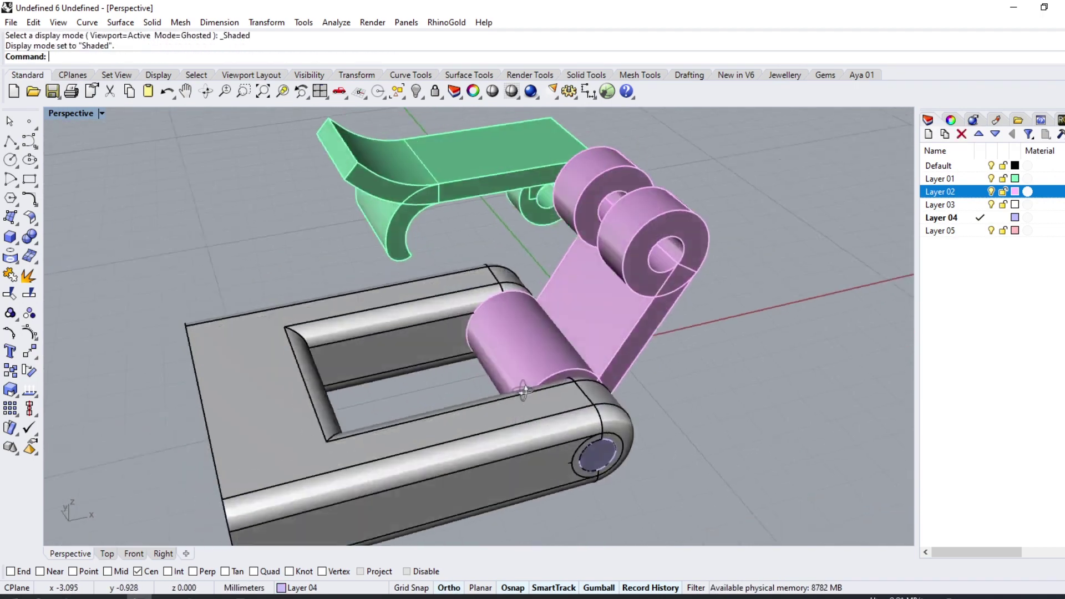
mouse_move(429, 375)
right_mouse_down()
mouse_move(564, 357)
mouse_move(416, 352)
mouse_move(404, 397)
mouse_move(487, 451)
mouse_move(460, 424)
right_mouse_up()
key("ctrl+z")
scroll(489, 433, "up", 3)
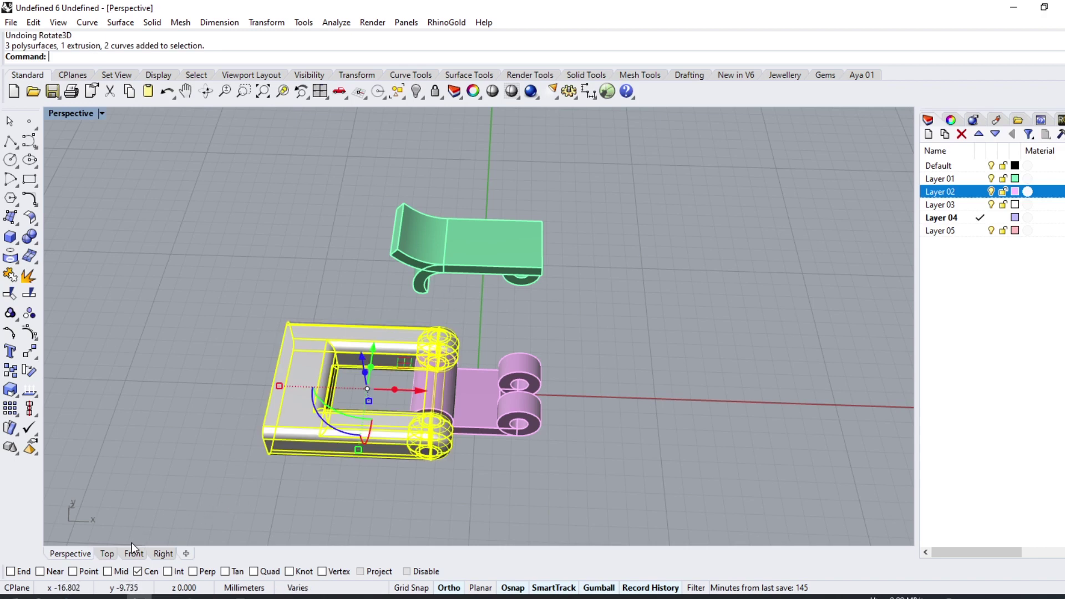
left_click(107, 553)
scroll(314, 335, "down", 3)
scroll(410, 321, "up", 3)
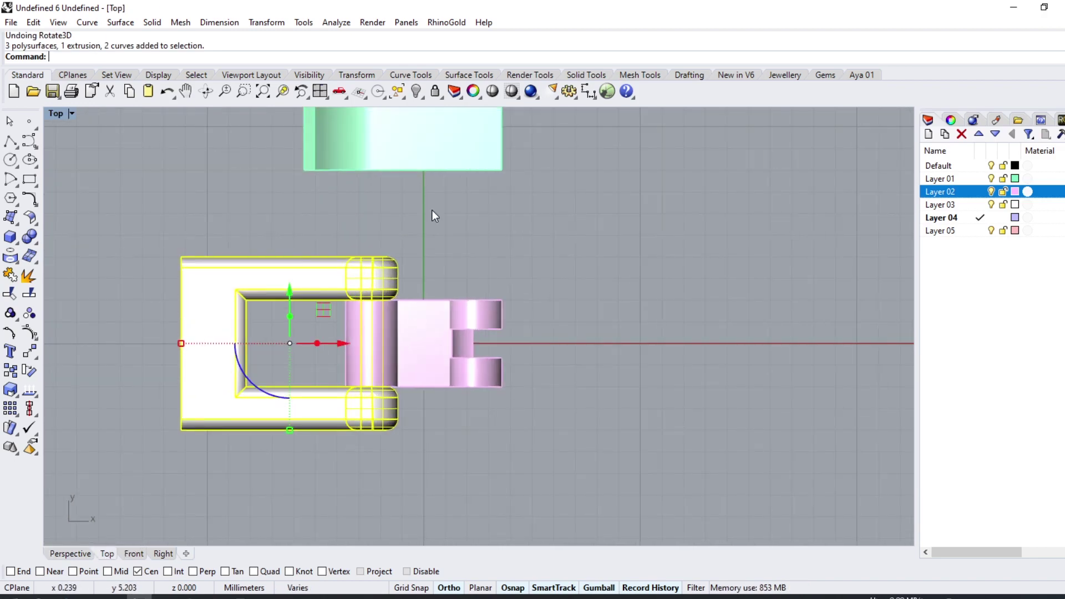
- Mirror the U-frame group across a vertical plane at the frame's end
left_click(429, 163)
scroll(413, 286, "down", 2)
scroll(405, 194, "down", 1)
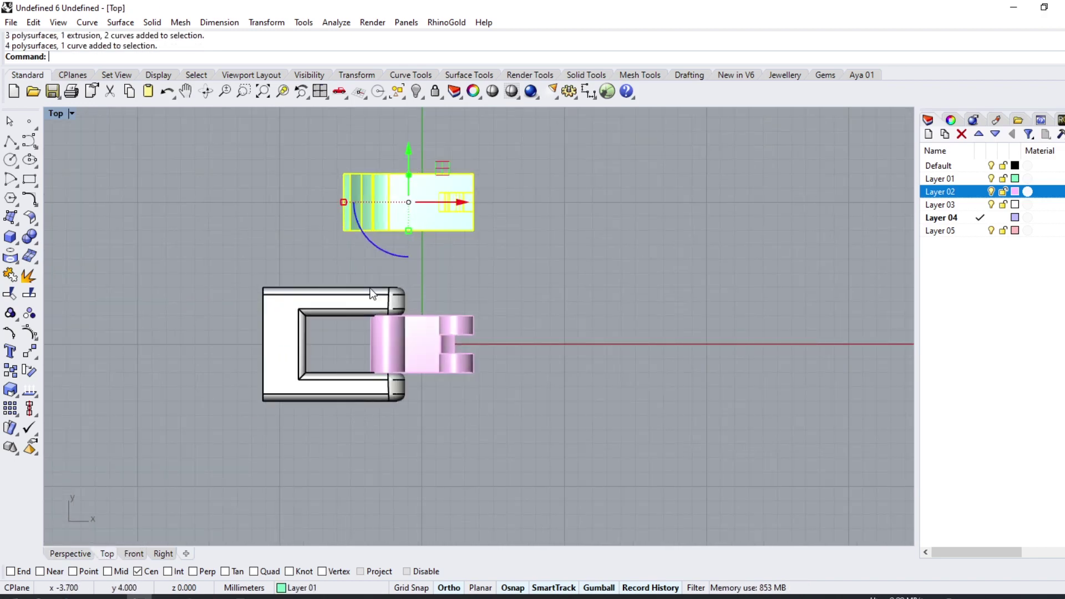
left_click(36, 361)
left_click(151, 357)
scroll(416, 297, "up", 2)
scroll(423, 251, "up", 2)
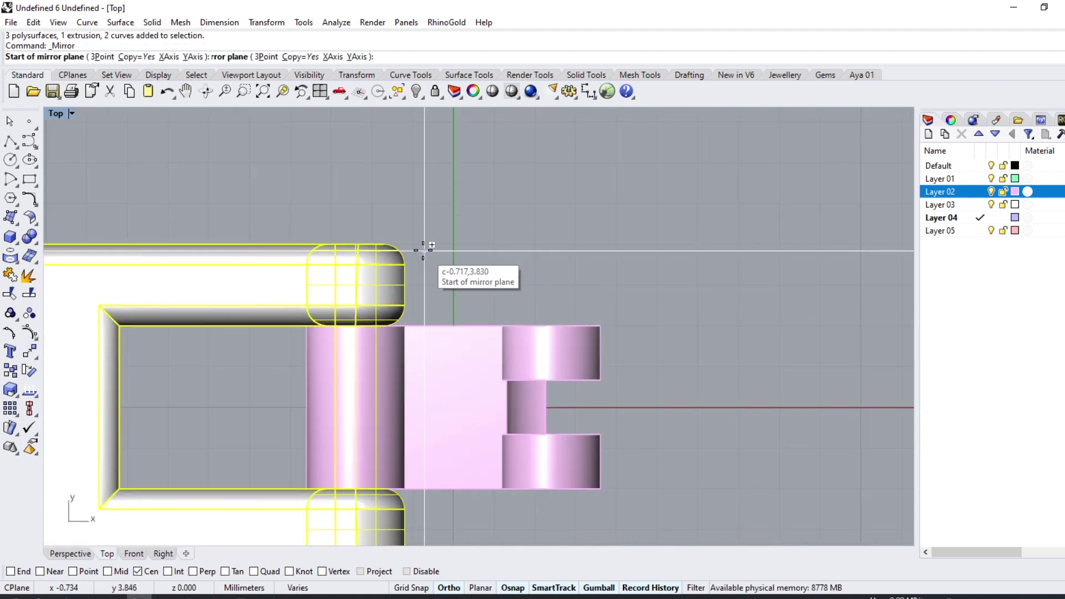
left_click(414, 230)
scroll(413, 235, "down", 2)
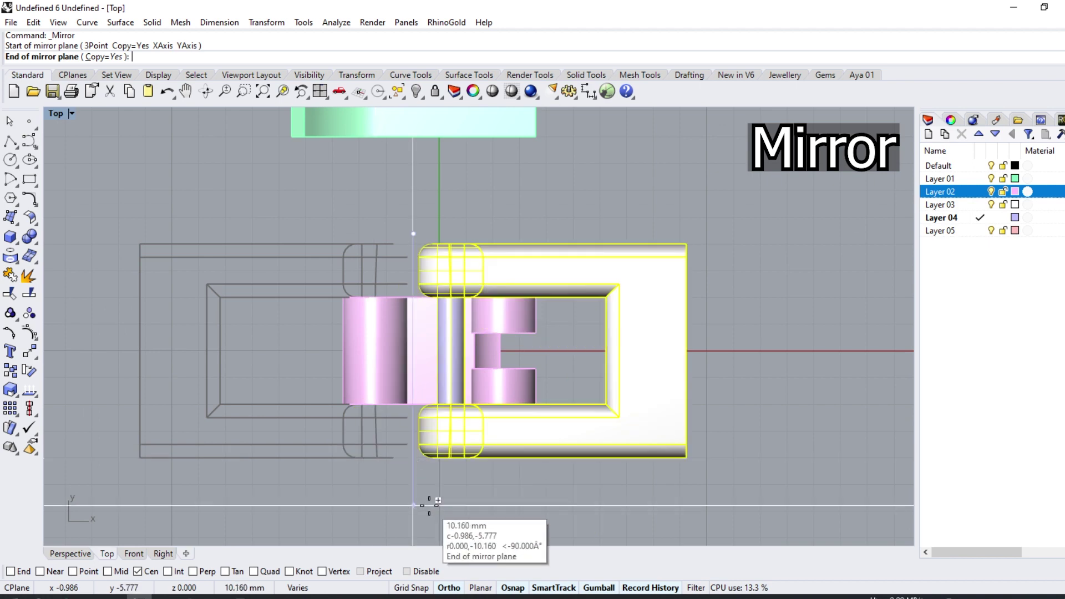
left_click(433, 493)
key("Return")
key("Escape")
key("Escape")
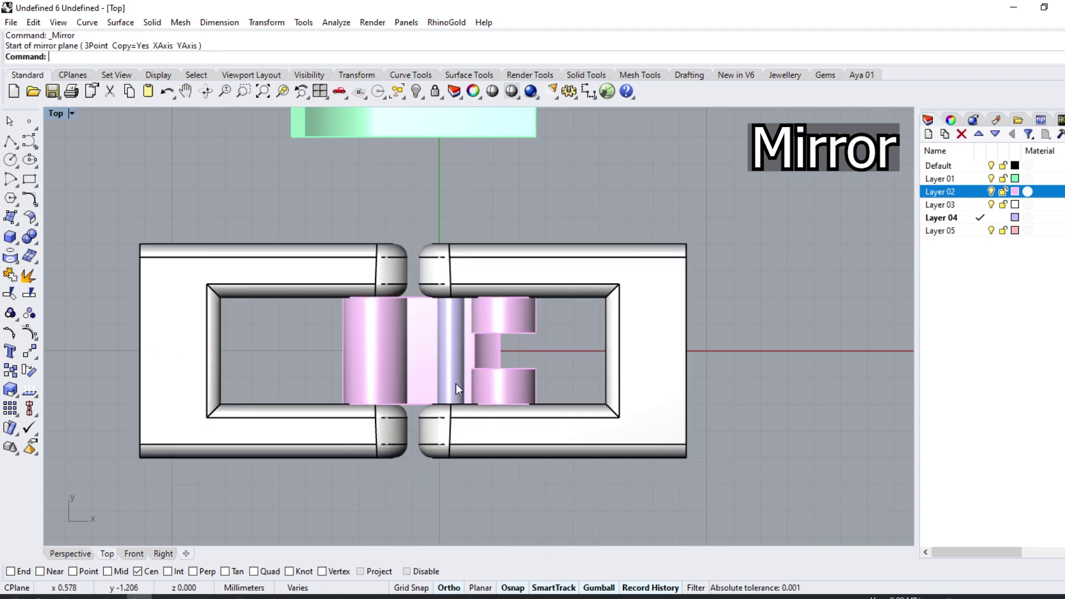
- Shift the right-hand frame group slightly to the right with the gumball
scroll(456, 383, "up", 2)
left_click(457, 379)
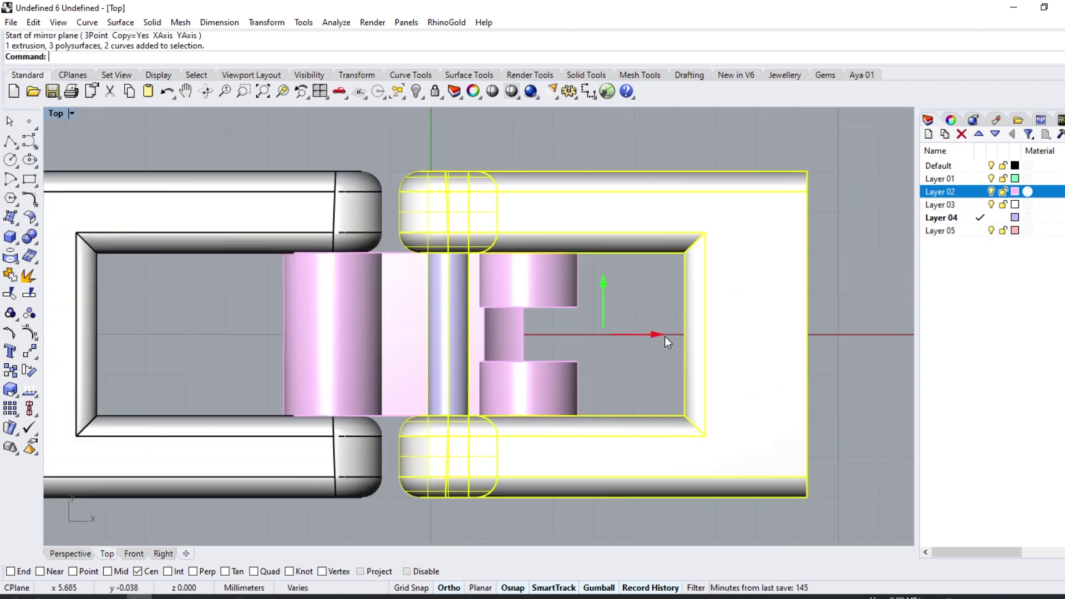
left_click_drag(665, 336, 673, 336)
key("Escape")
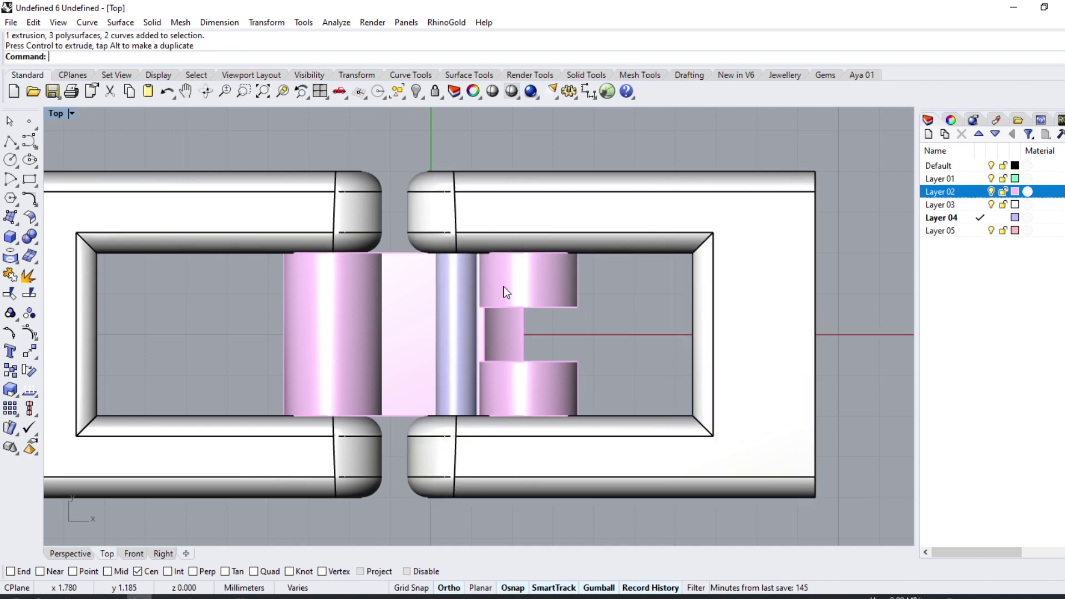
scroll(506, 293, "down", 2)
scroll(467, 395, "down", 1)
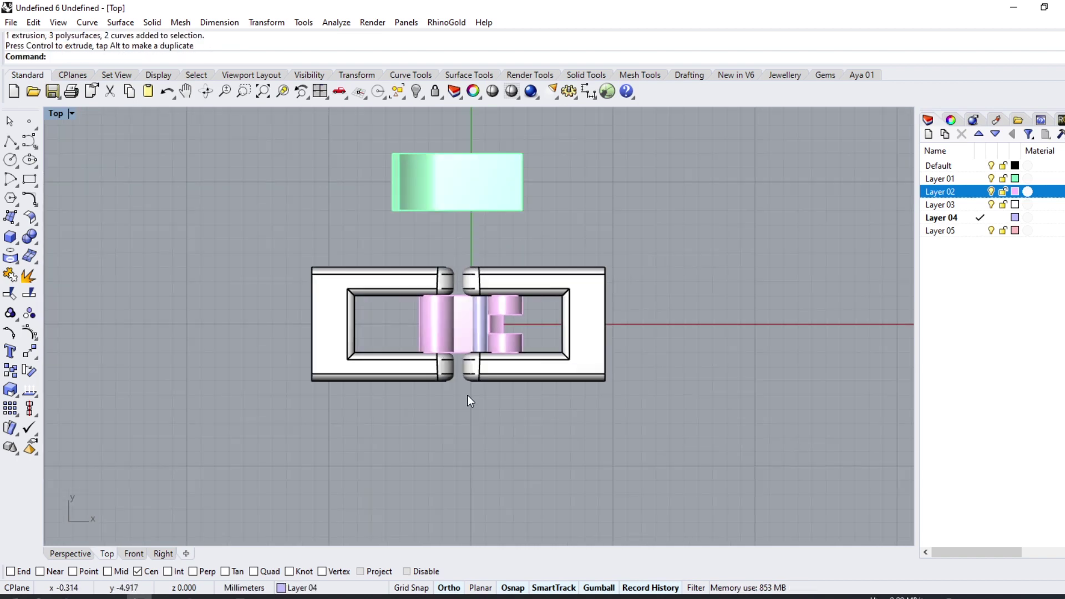
left_click(495, 192)
- Move the green lever onto the hinge and rotate it about 57.6° upright around the pin
left_click_drag(458, 135, 469, 274)
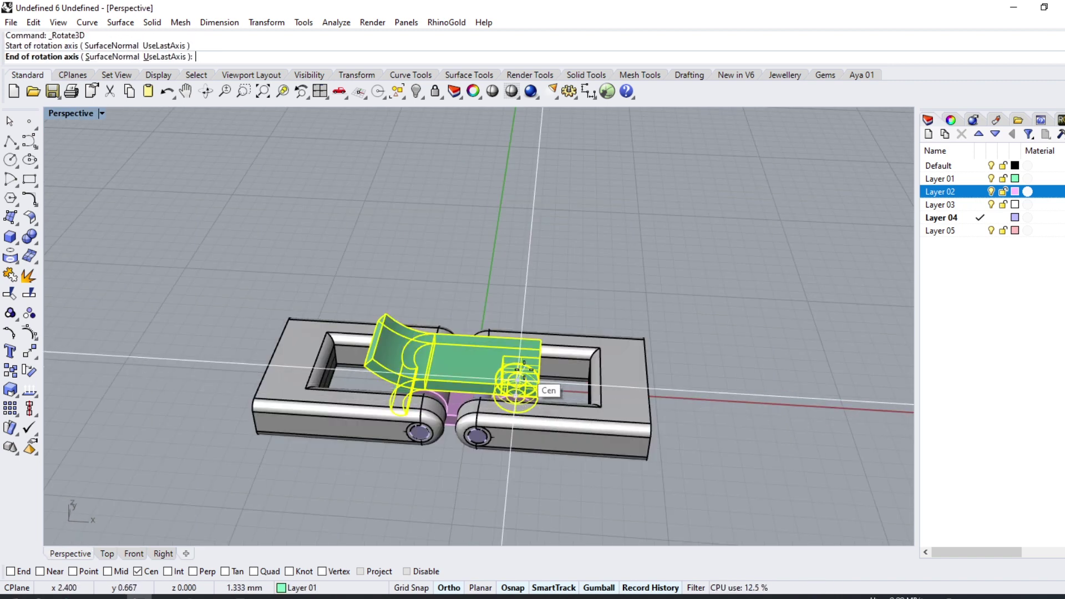
left_click(523, 368)
right_click_drag(499, 377, 238, 368)
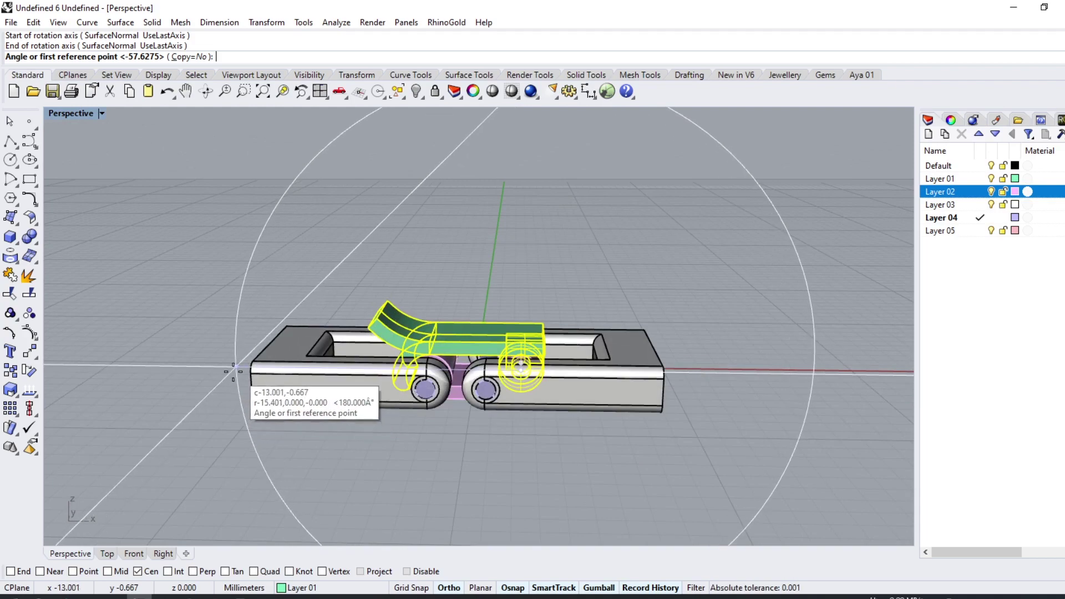
left_click(229, 369)
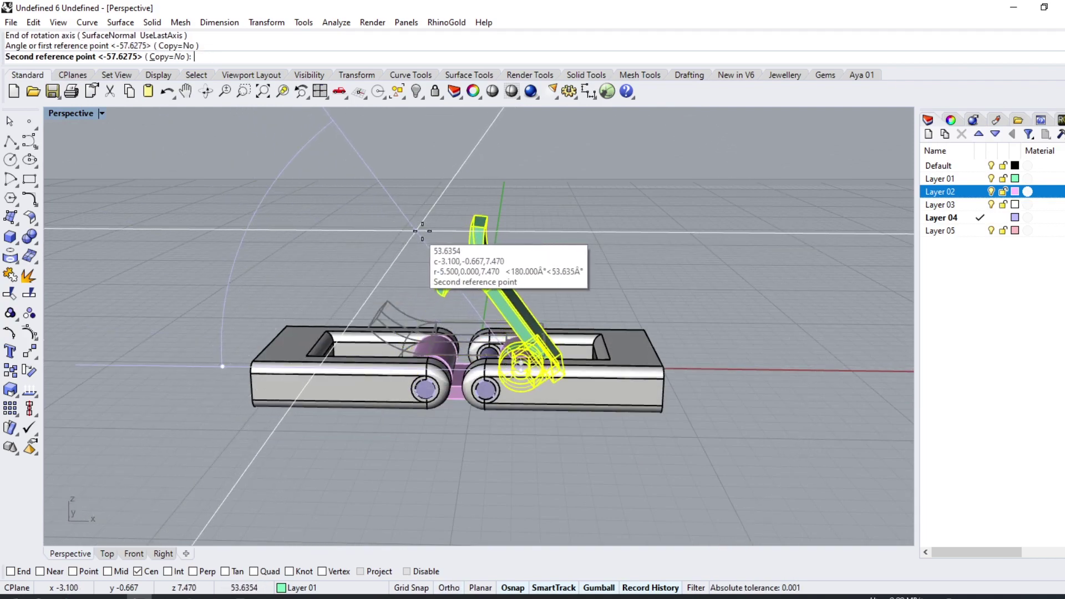
left_click(502, 240)
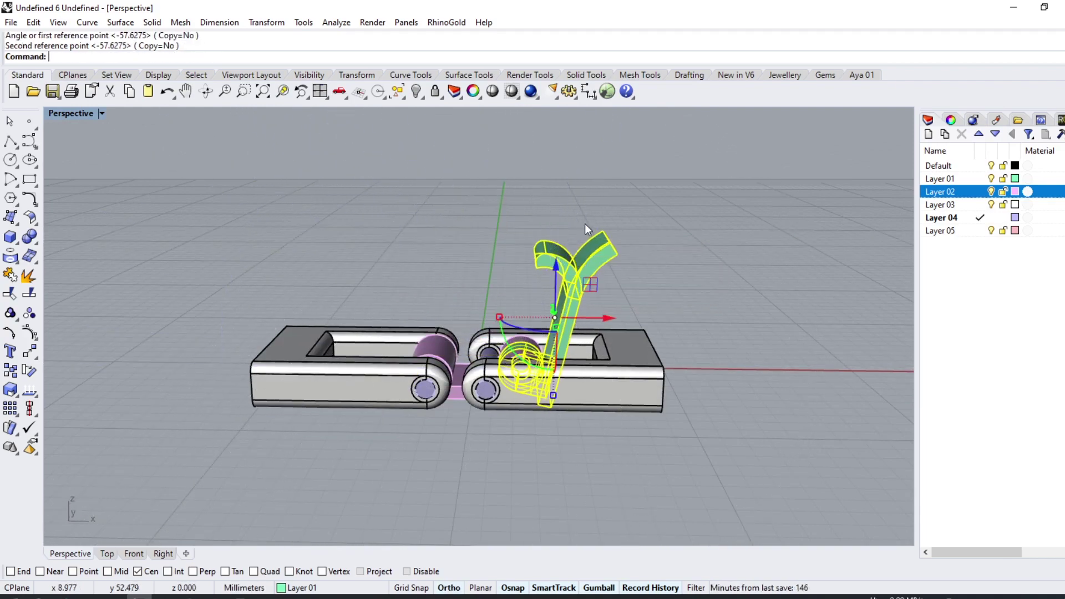
left_click(585, 224)
mouse_move(585, 224)
right_mouse_down()
mouse_move(554, 408)
mouse_move(47, 353)
right_mouse_up()
left_click(554, 408)
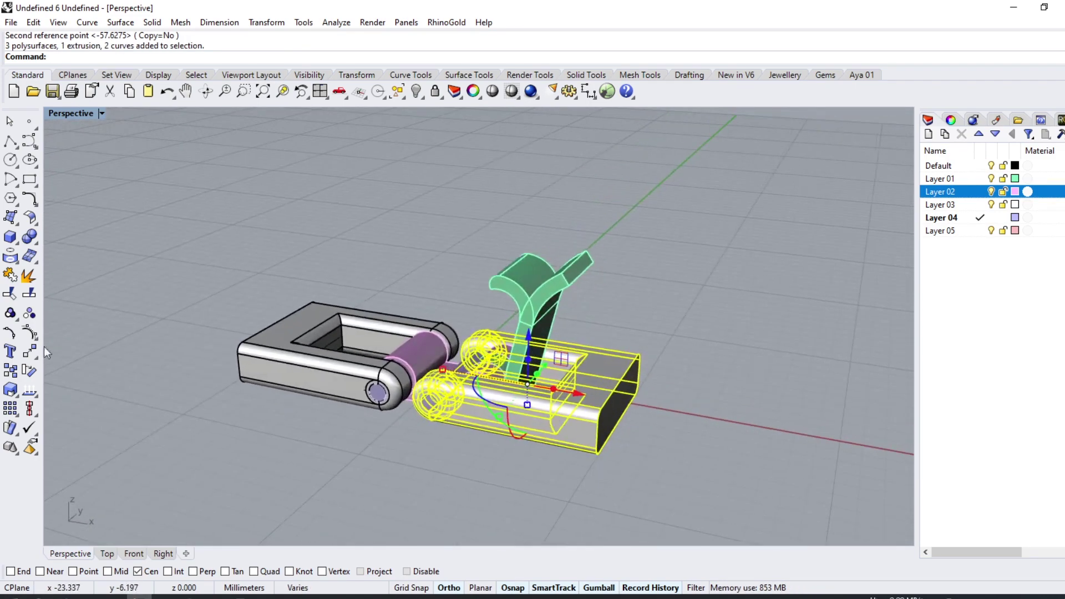
- Swing the right frame open about the hinge axis, inspect it, then undo to lie flat
left_click(30, 372)
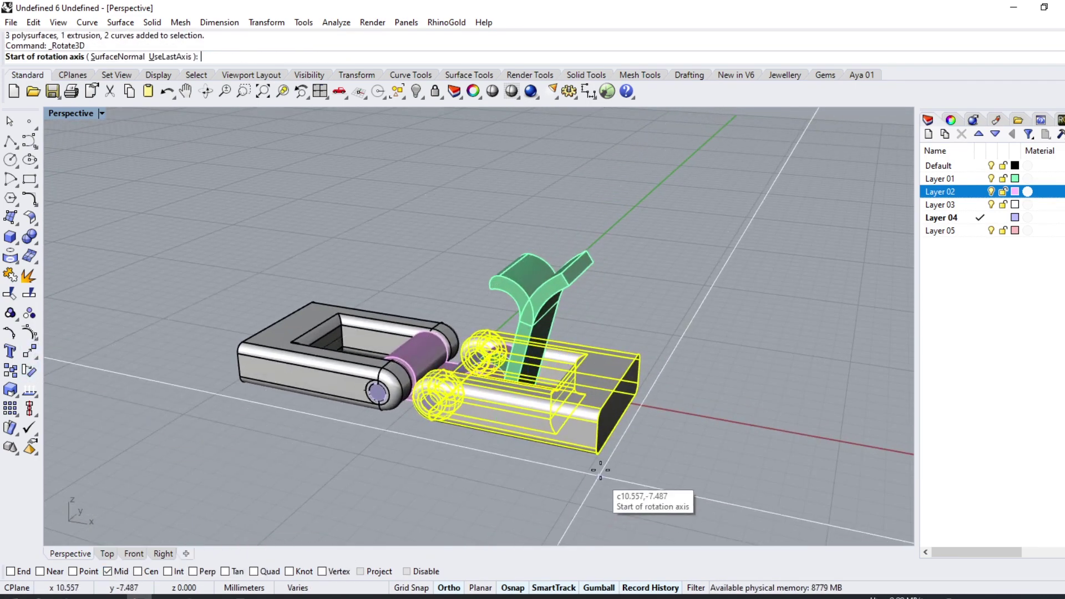
left_click(599, 431)
left_click(641, 375)
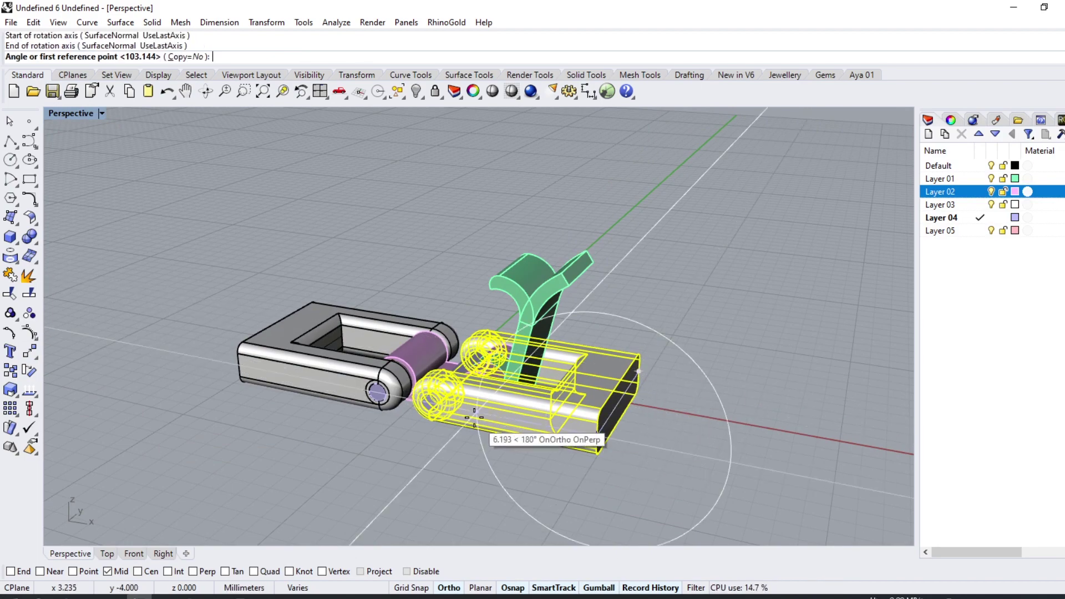
mouse_move(471, 421)
right_mouse_down()
mouse_move(446, 459)
mouse_move(309, 446)
right_mouse_up()
left_click(311, 432)
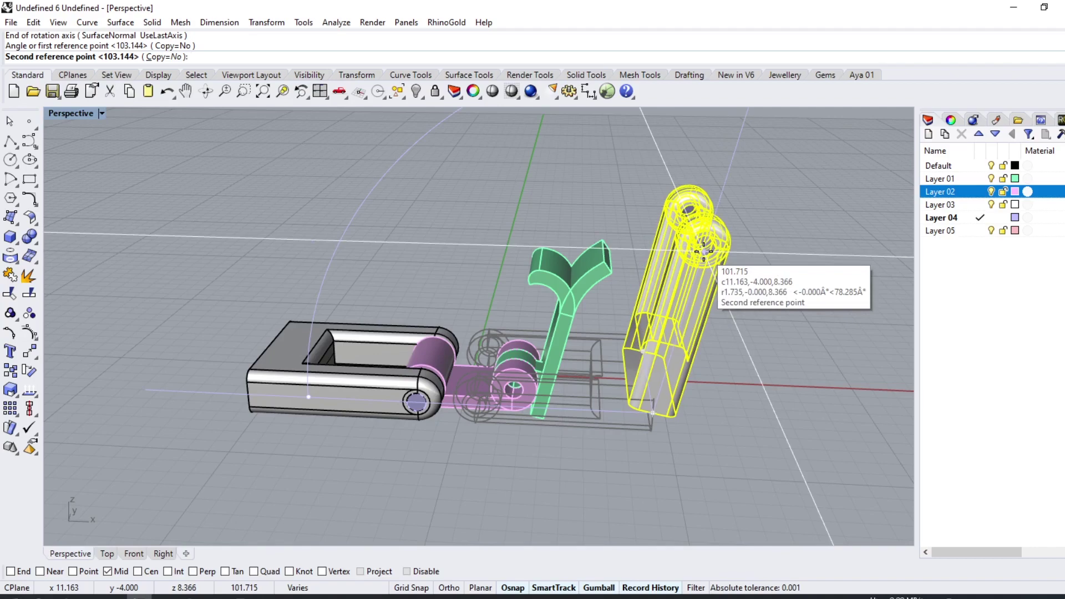
key("F8")
right_click_drag(618, 397, 618, 434)
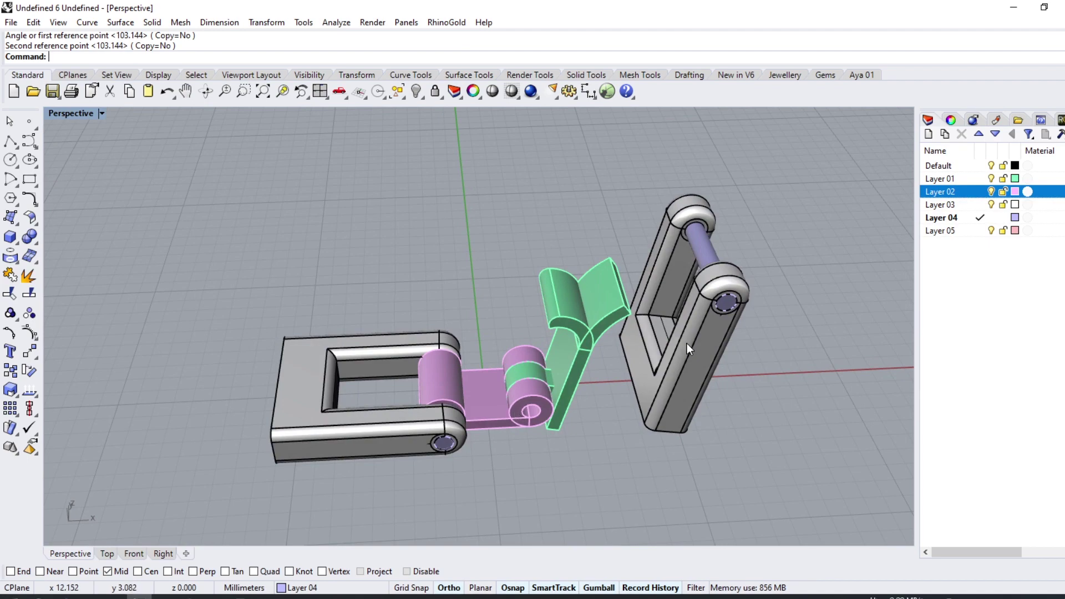
key("ctrl+z")
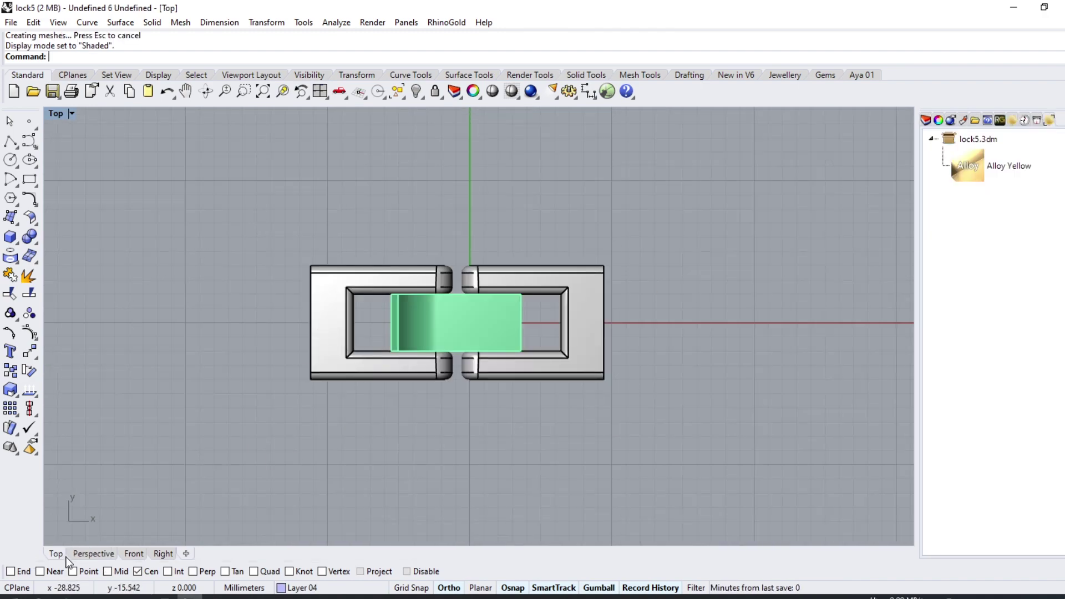
- Outline the frame's outer end face and create an inset curve inside its edges
left_click(92, 553)
mouse_move(269, 447)
right_mouse_down()
mouse_move(468, 297)
mouse_move(503, 476)
mouse_move(555, 381)
mouse_move(394, 308)
right_mouse_up()
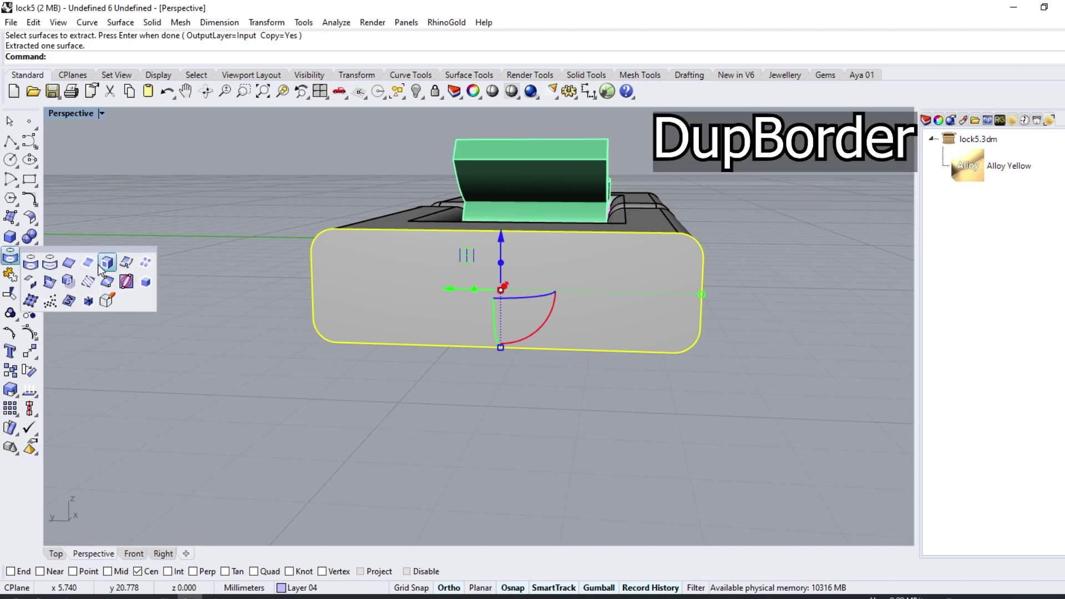
left_click(35, 215)
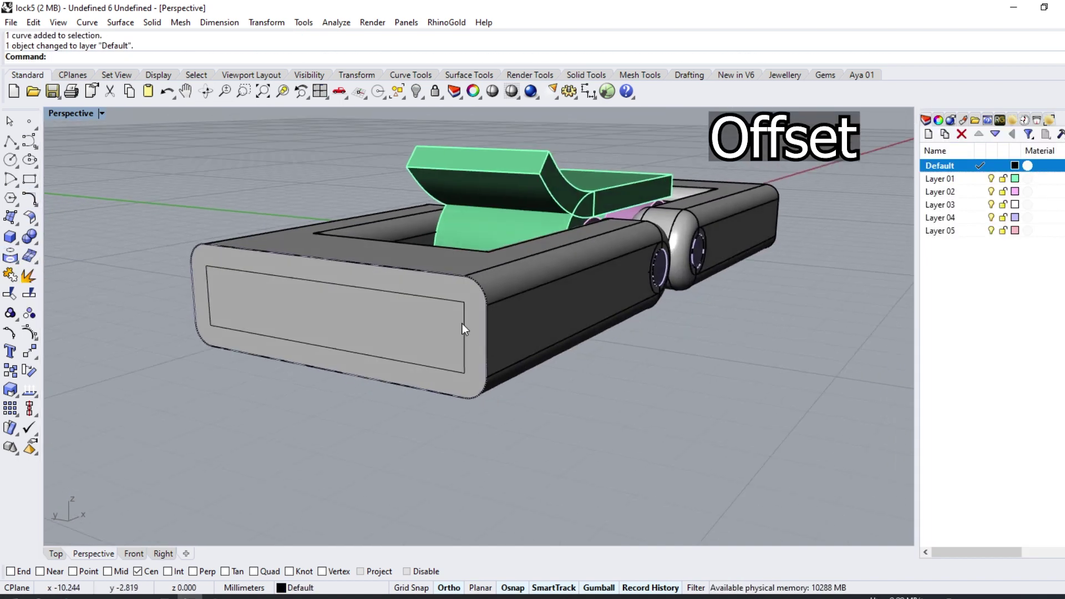
left_click(444, 324)
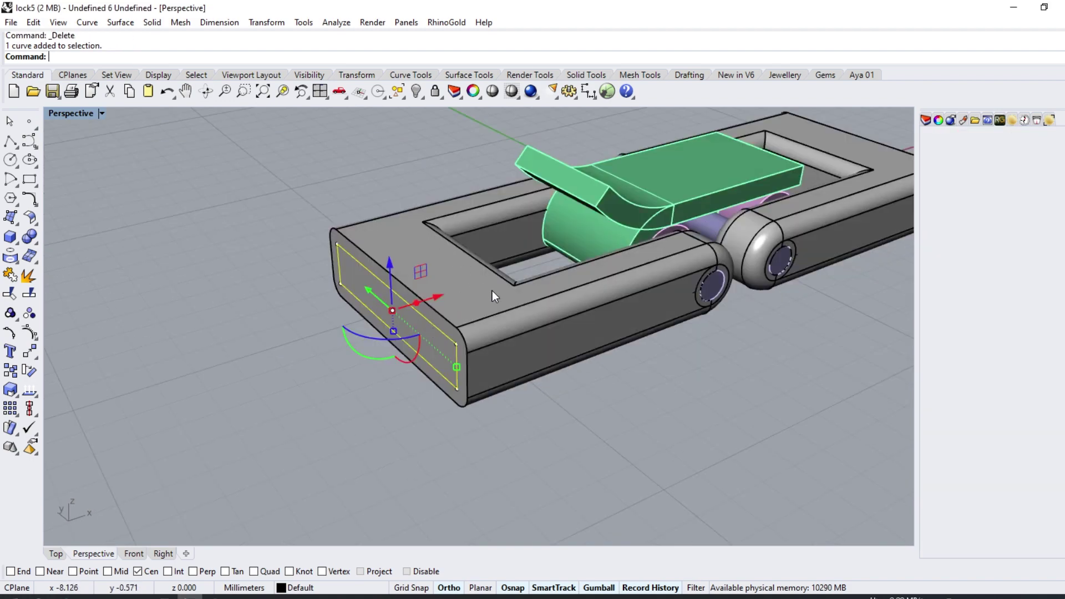
- WireCut the frame with the inset curve to a shallow depth, leaving a recessed end slot
left_click(33, 274)
left_click(424, 308)
key("Return")
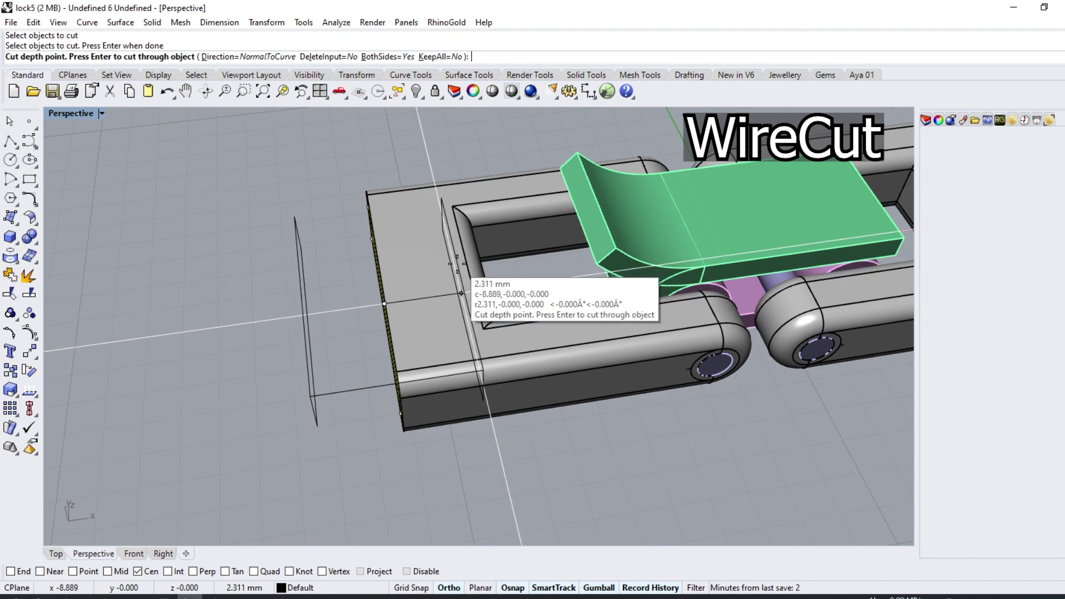
type("2")
key("Return")
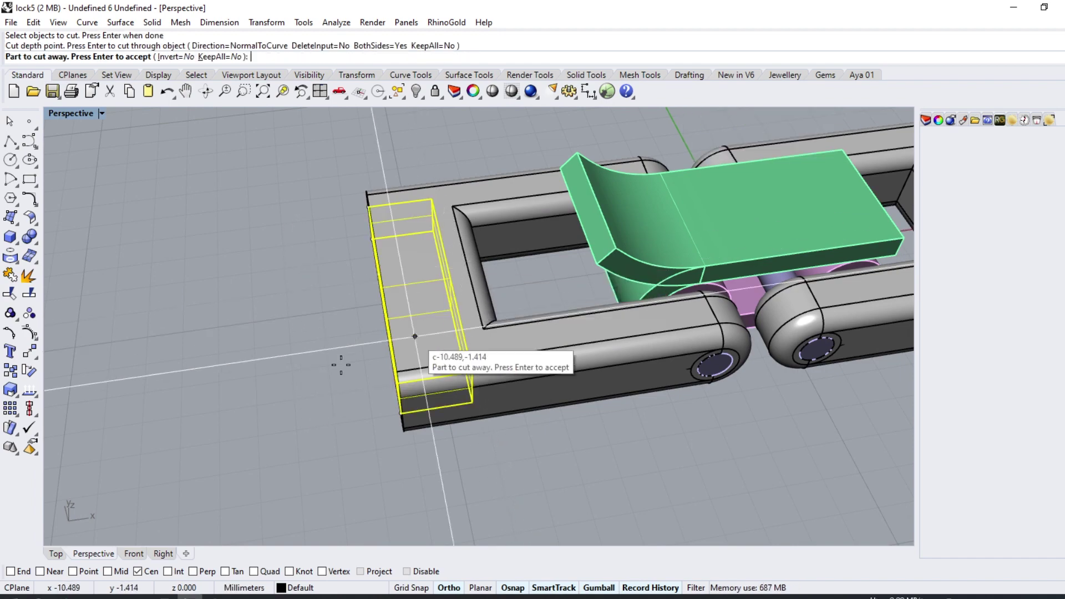
key("Return")
mouse_move(319, 373)
right_mouse_down()
mouse_move(625, 458)
mouse_move(654, 340)
mouse_move(689, 411)
mouse_move(656, 508)
mouse_move(540, 331)
mouse_move(642, 351)
mouse_move(689, 415)
mouse_move(654, 416)
mouse_move(529, 374)
mouse_move(560, 399)
mouse_move(584, 381)
mouse_move(506, 442)
mouse_move(363, 332)
mouse_move(444, 247)
right_mouse_up()
- In Top view, mirror a copy of the recessed frame across the gap centre
scroll(400, 304, "down", 5)
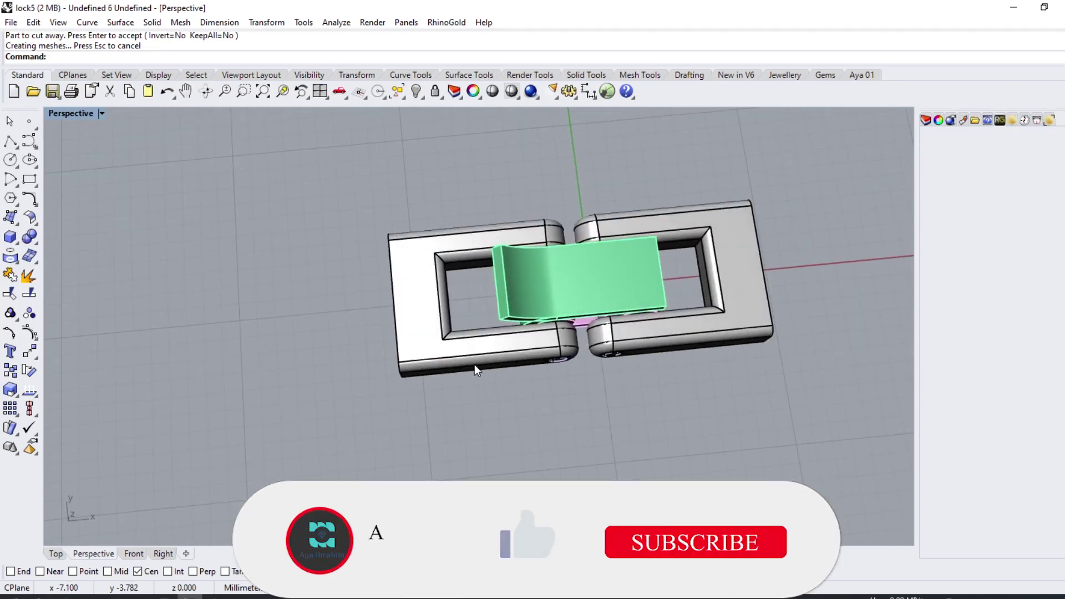
scroll(289, 344, "down", 3)
mouse_move(290, 345)
right_mouse_down()
mouse_move(531, 242)
mouse_move(232, 387)
mouse_move(394, 337)
right_mouse_up()
left_click(56, 554)
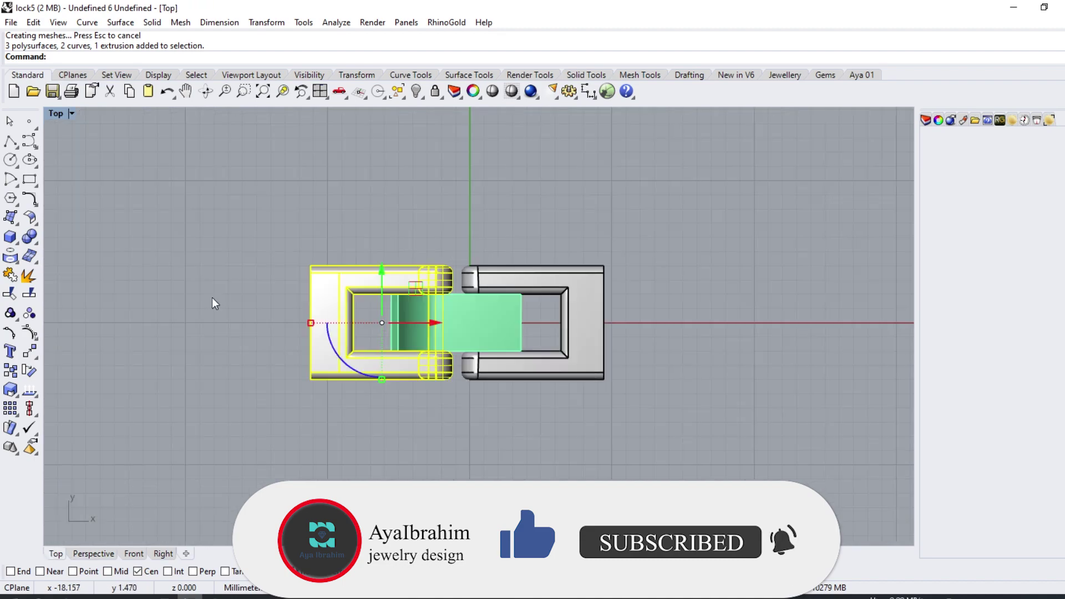
left_click(36, 374)
left_click(125, 357)
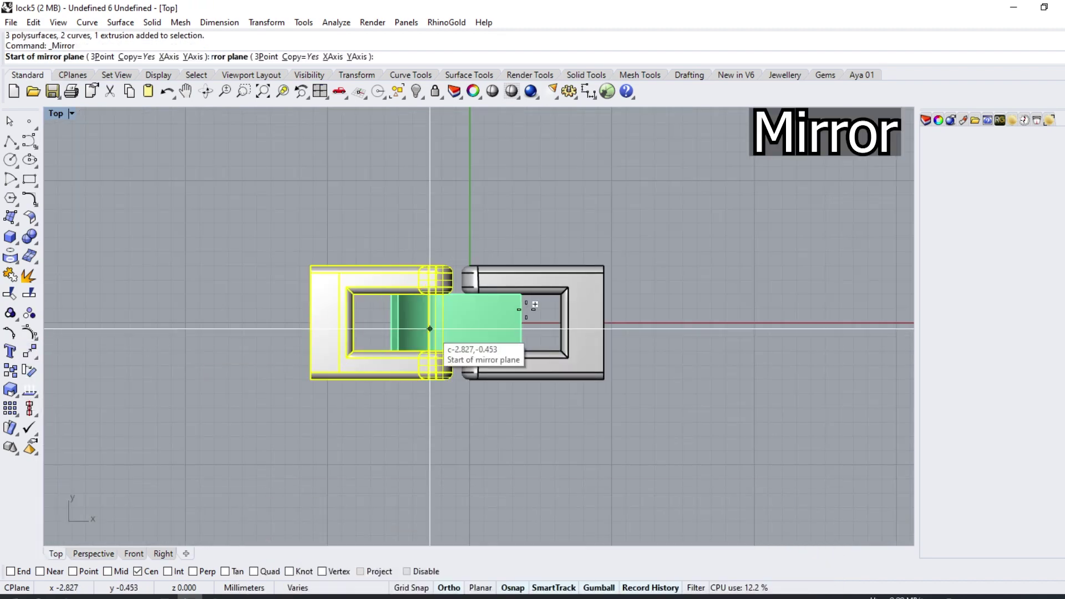
scroll(522, 272, "up", 5)
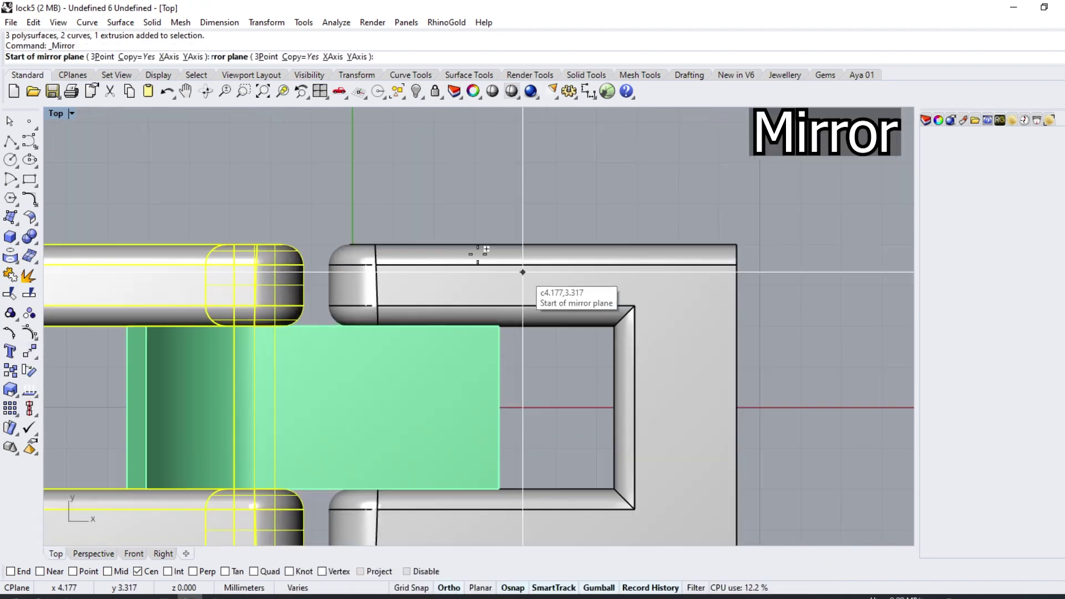
left_click(317, 264)
left_click(333, 200)
- Delete the old unrecessed half and show the clasp in gold Rendered display
scroll(424, 404, "down", 5)
left_click(93, 554)
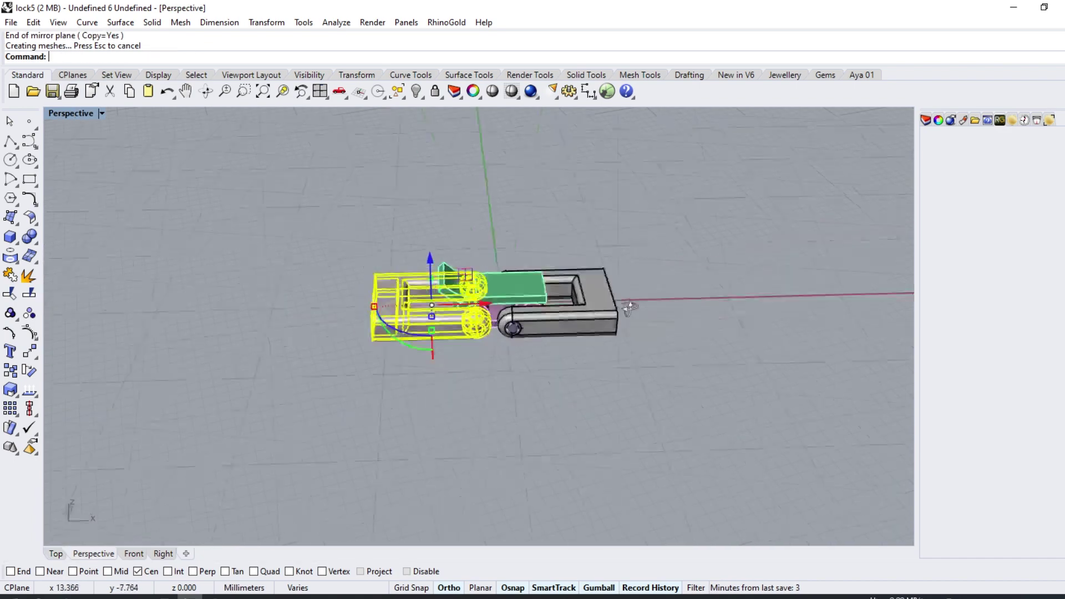
scroll(530, 345, "up", 5)
key("Delete")
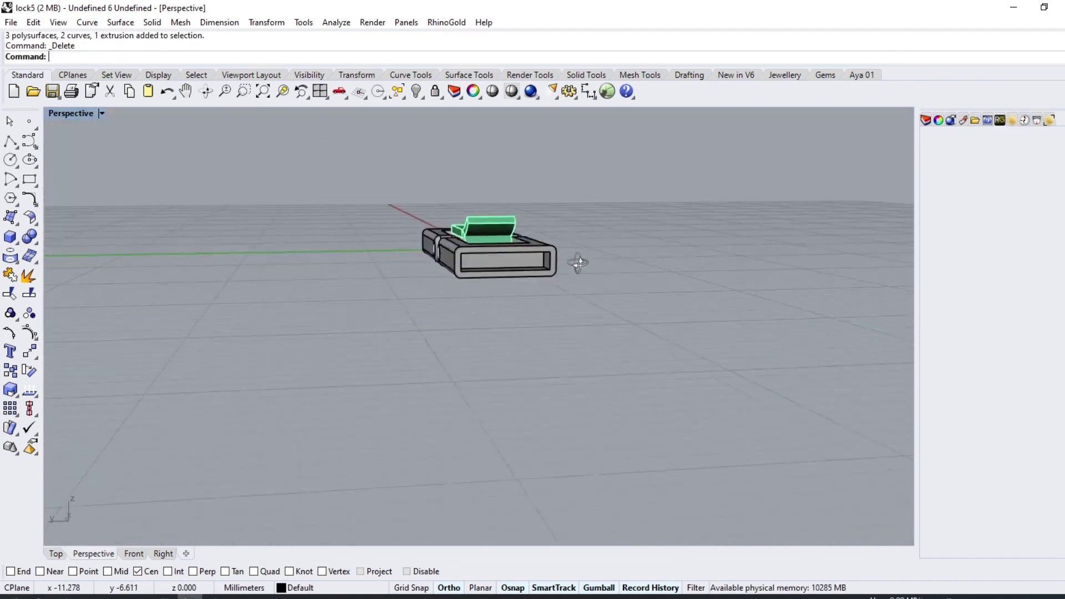
mouse_move(370, 367)
right_mouse_down()
mouse_move(407, 333)
mouse_move(589, 292)
mouse_move(728, 333)
mouse_move(280, 399)
mouse_move(309, 356)
mouse_move(487, 190)
mouse_move(516, 261)
right_mouse_up()
key("ctrl+alt+r")
left_click(487, 234)
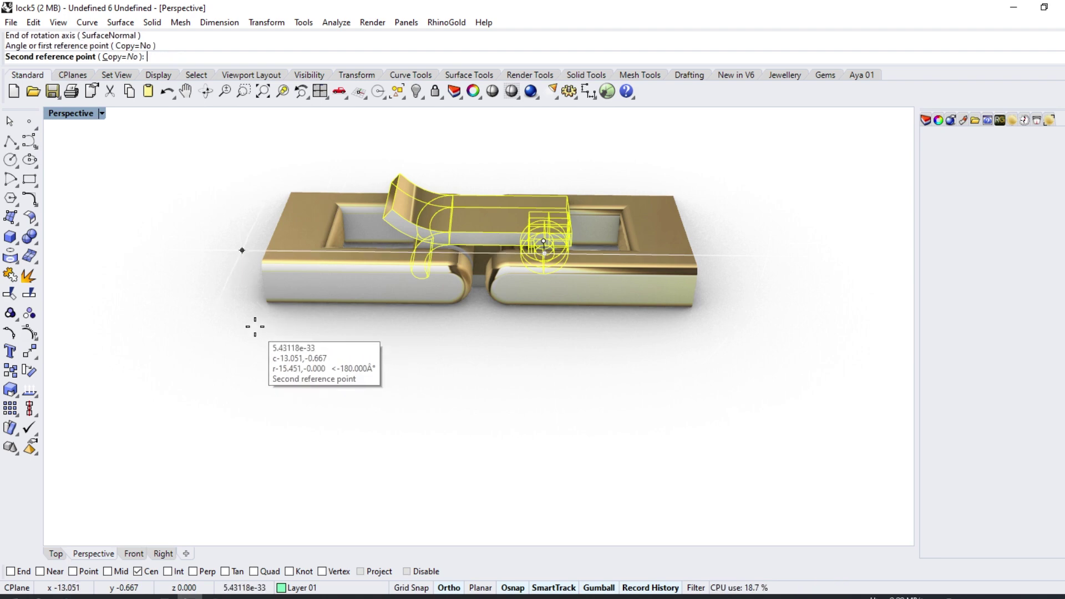
left_click(513, 158)
mouse_move(513, 158)
right_mouse_down()
mouse_move(425, 381)
mouse_move(275, 349)
mouse_move(560, 322)
right_mouse_up()
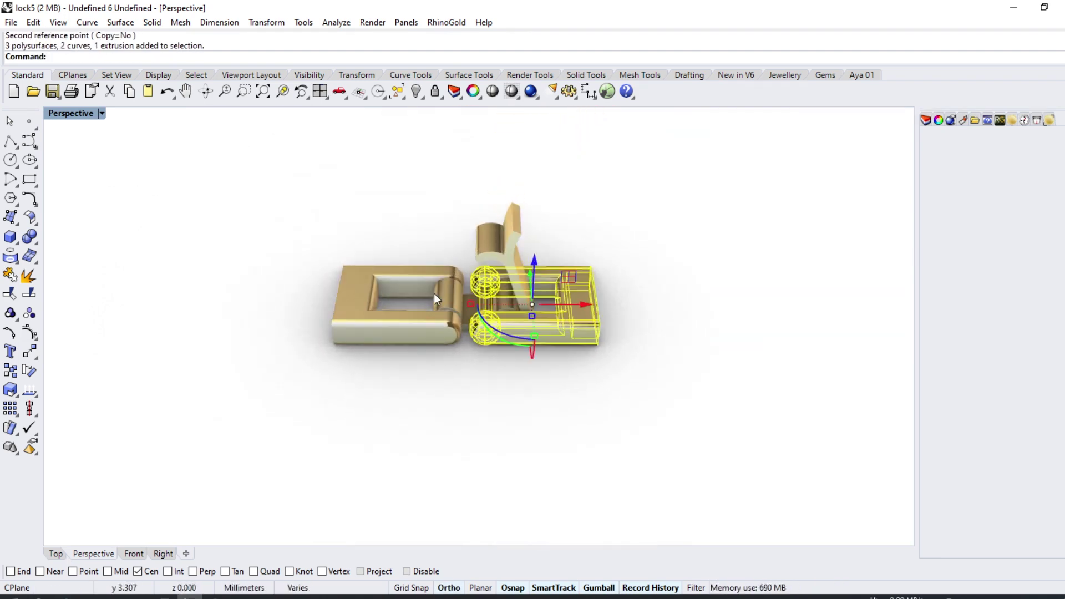
right_click_drag(600, 395, 92, 525)
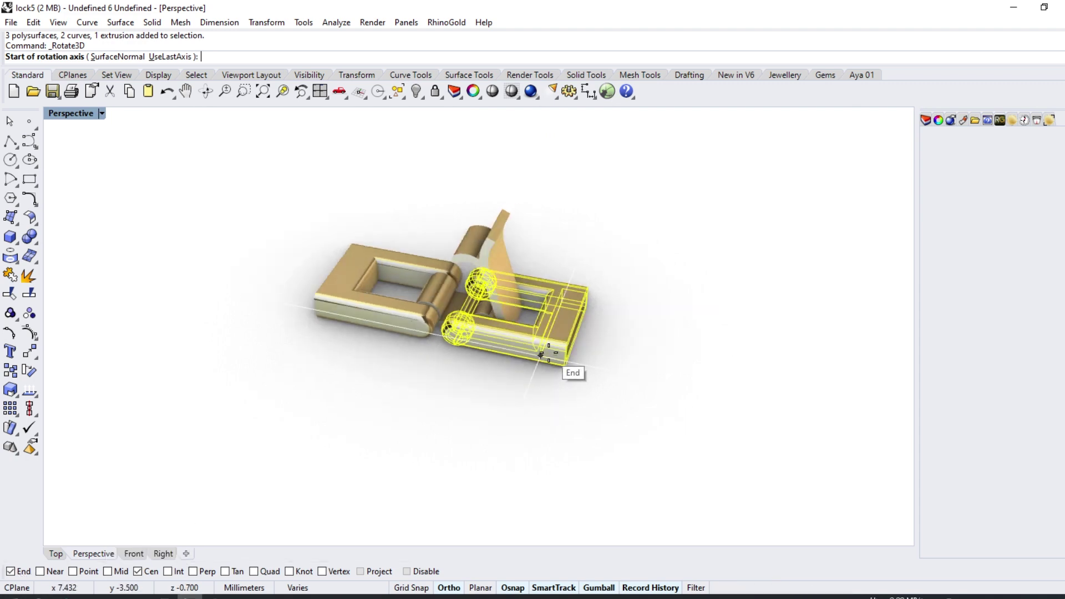
left_click(563, 289)
right_click_drag(564, 289, 352, 373)
left_click(177, 322)
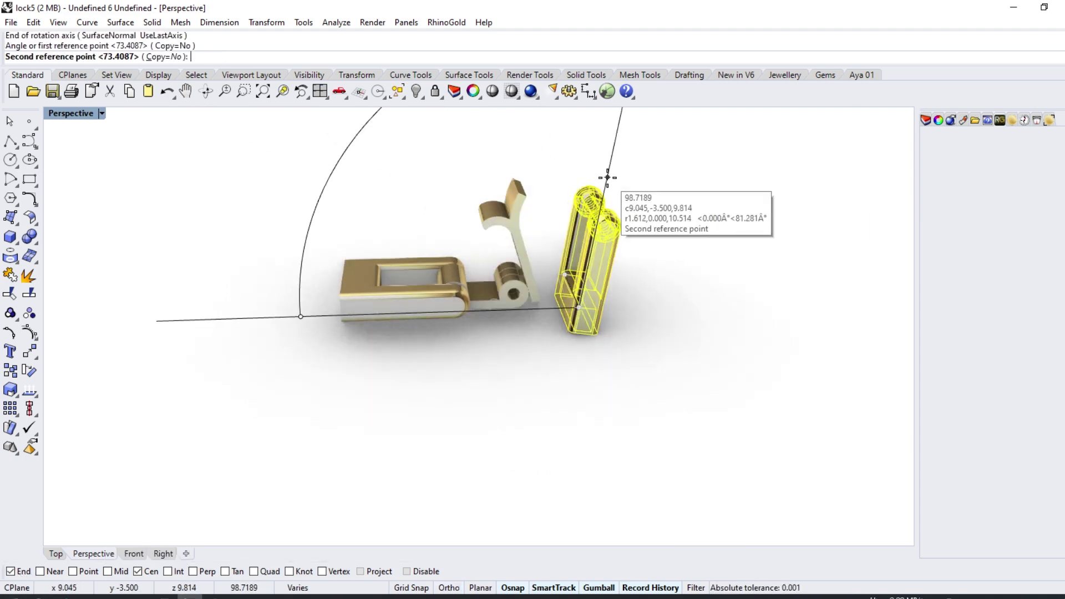
left_click(536, 222)
key("ctrl+z")
right_click_drag(567, 250, 531, 314)
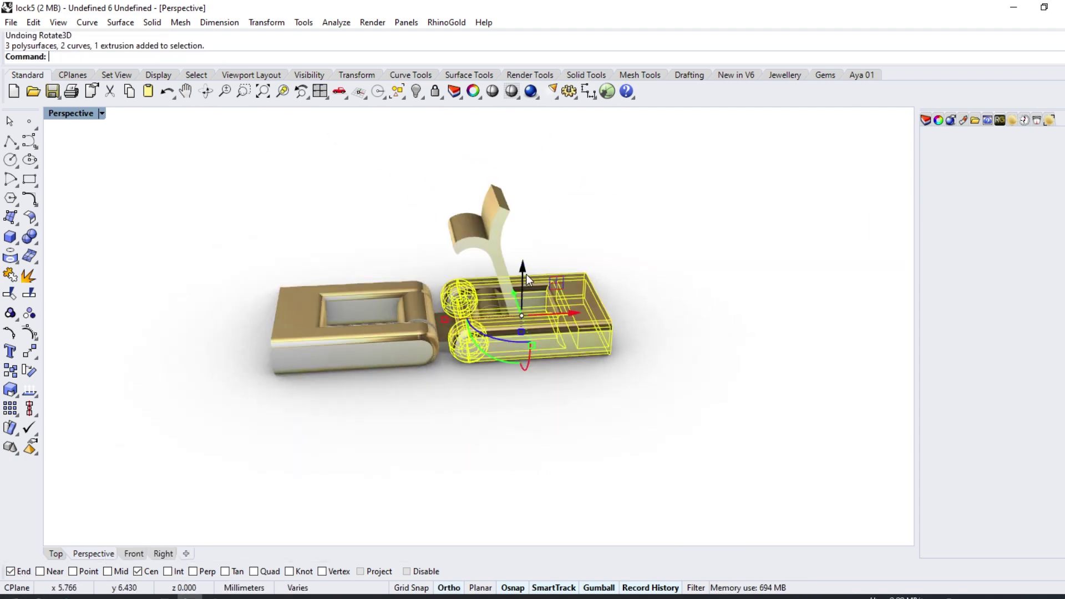
right_click_drag(526, 274, 504, 291)
left_click_drag(505, 291, 505, 183)
key("Escape")
mouse_move(504, 183)
right_mouse_down()
mouse_move(397, 287)
mouse_move(347, 290)
mouse_move(470, 403)
right_mouse_up()
scroll(470, 404, "up", 3)
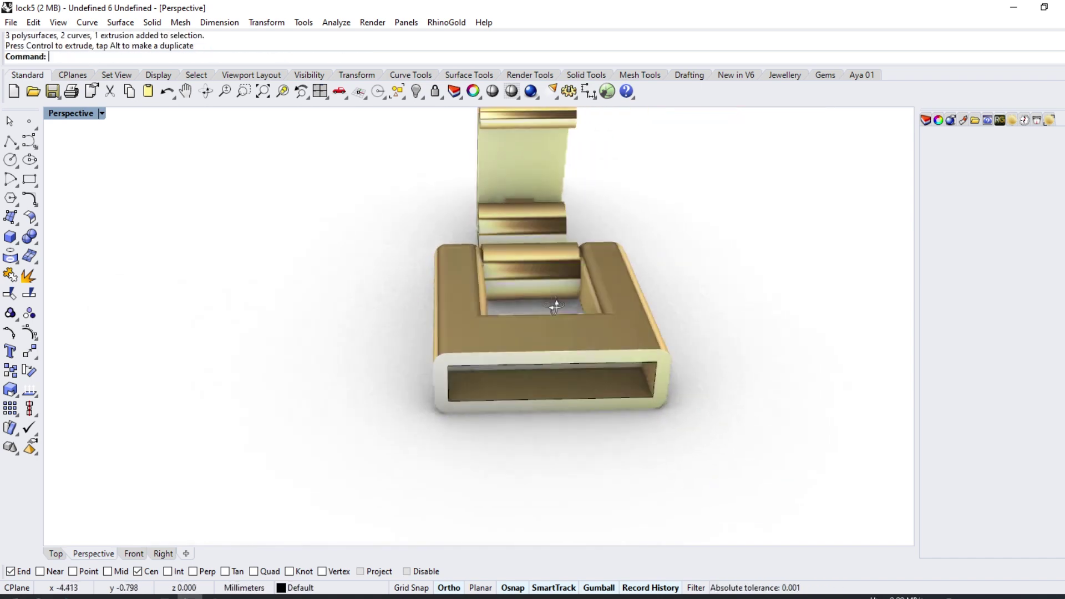
mouse_move(553, 304)
right_mouse_down()
mouse_move(328, 317)
mouse_move(375, 379)
mouse_move(428, 415)
mouse_move(432, 335)
right_mouse_up()
key("ctrl+z")
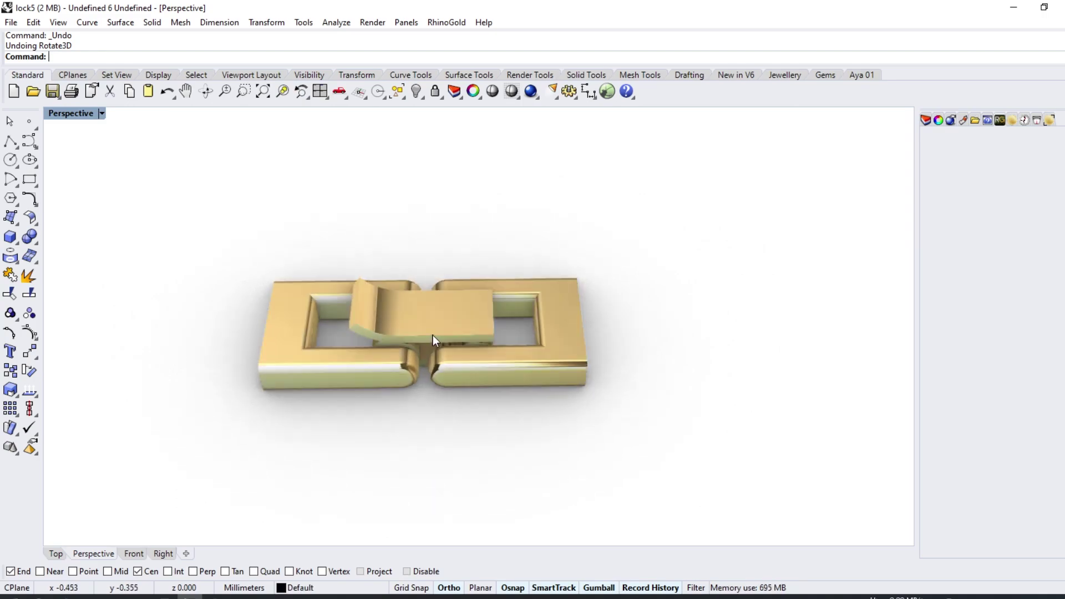
left_click(433, 335)
scroll(411, 370, "up", 3)
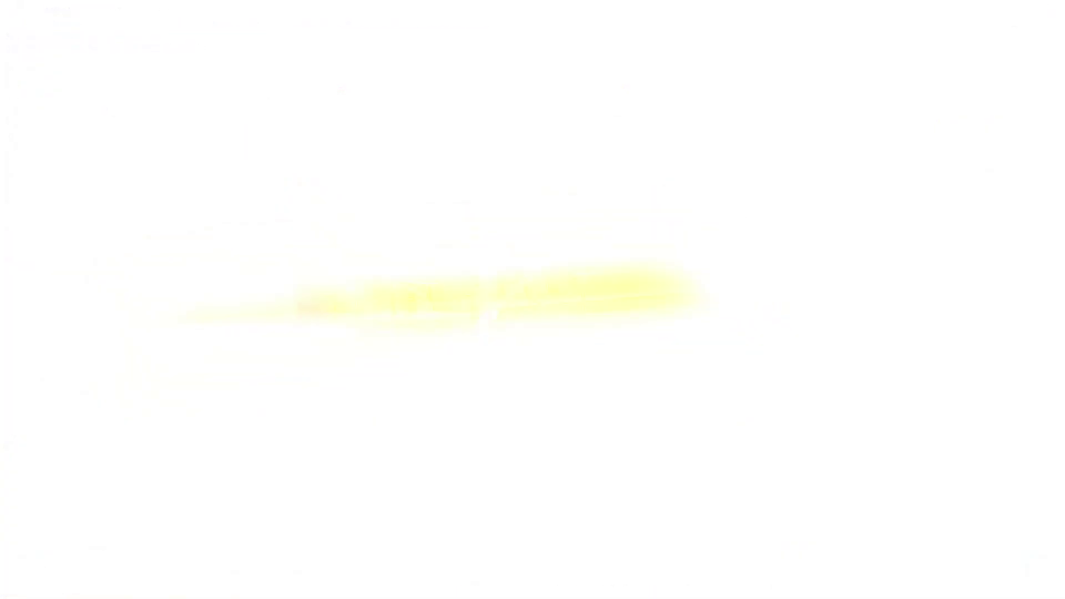